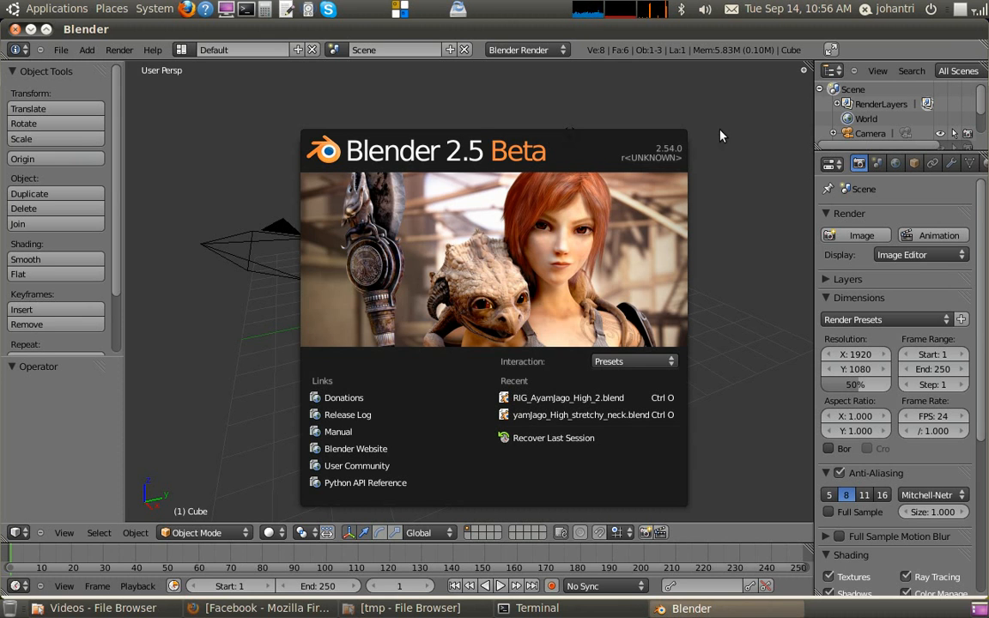
Open the recent file RIG_AyamJago_High_2.blend, select the rig's Global bone and display its custom properties.
left_click(655, 397)
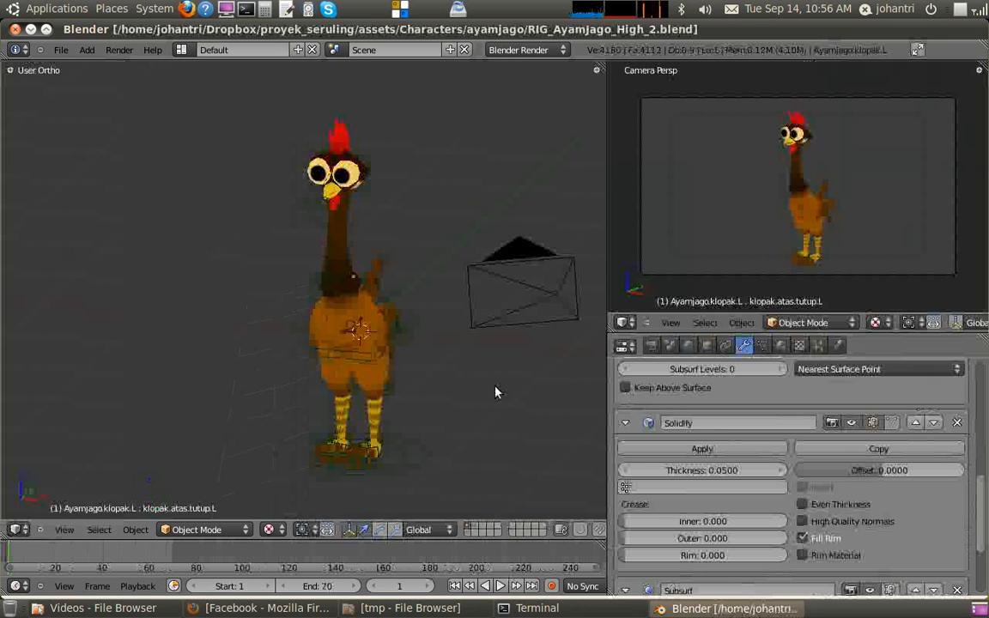
middle_click_drag(495, 393, 453, 398)
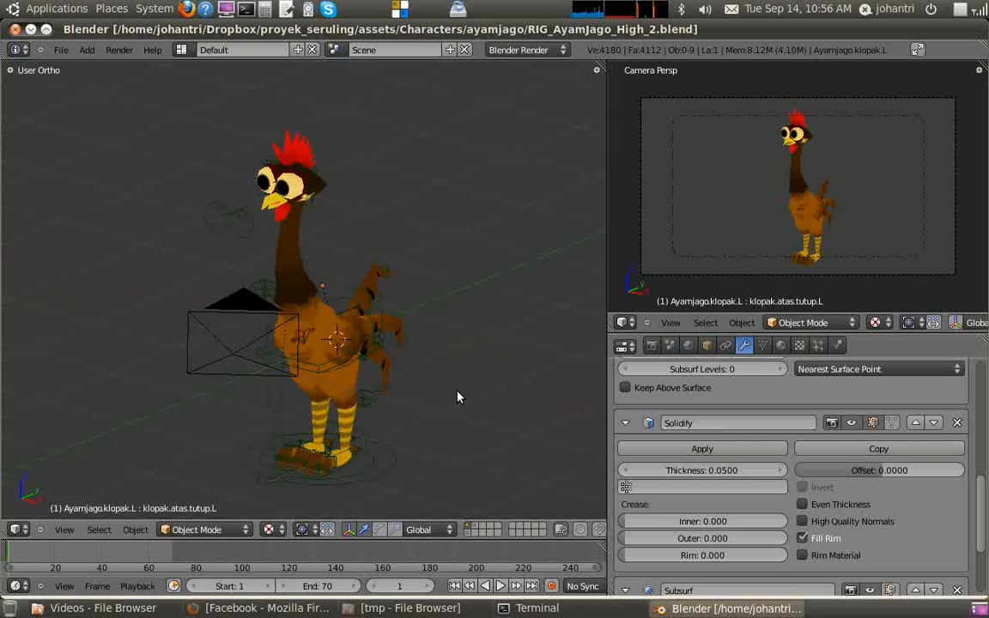
middle_click_drag(446, 404, 464, 379)
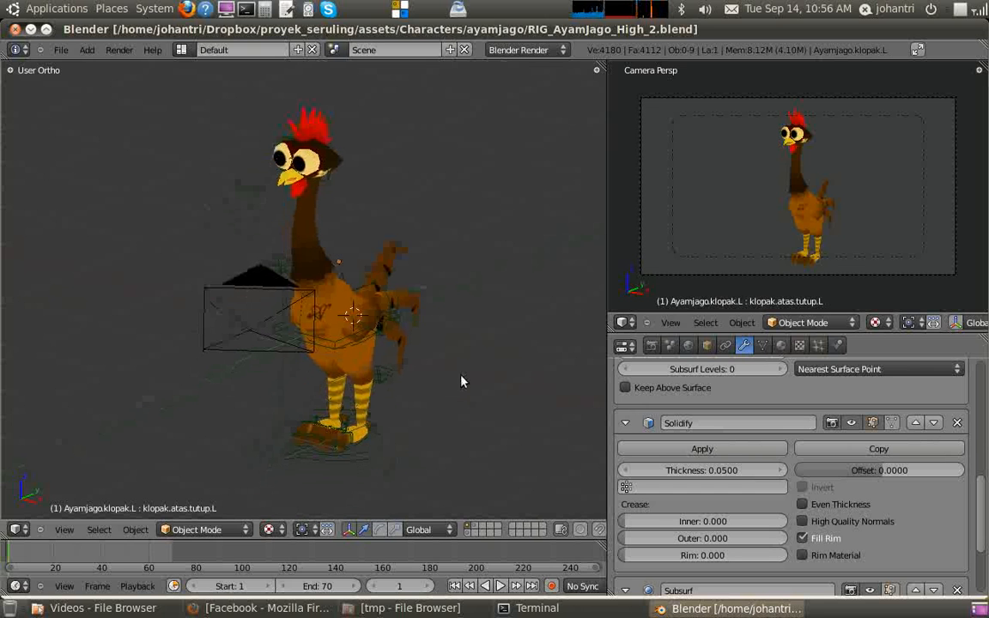
right_click(414, 438)
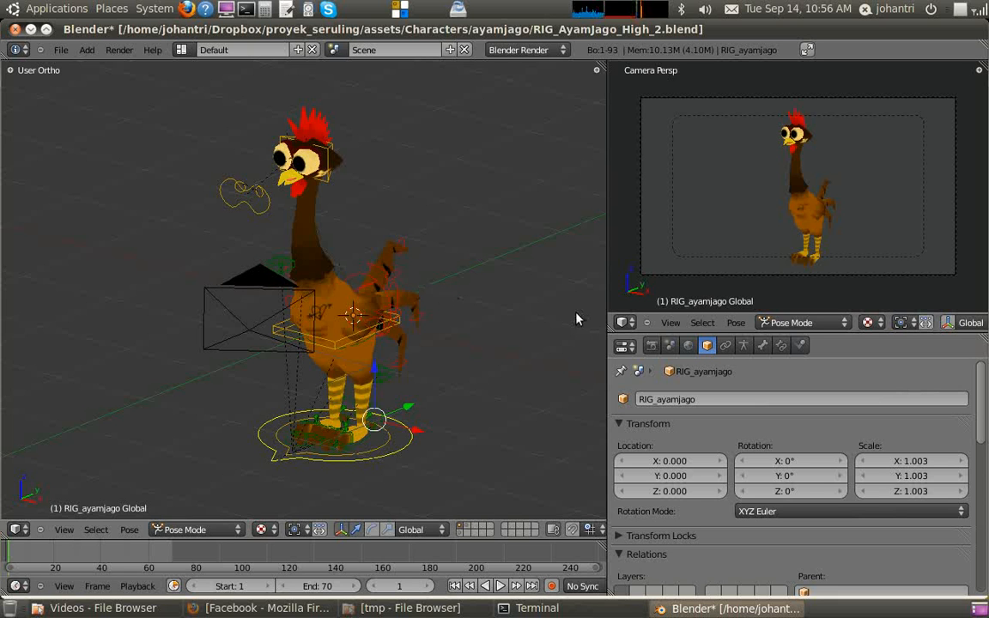
left_click(764, 346)
scroll(782, 396, "down", 15)
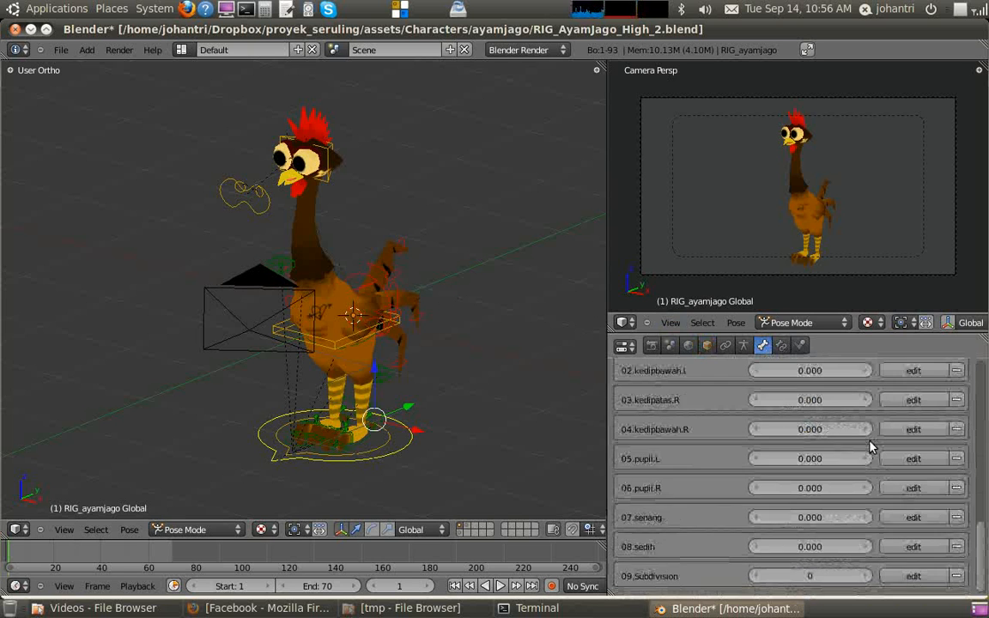
Try out the Global bone's custom properties, such as 05.pupil.L and 09.Subdivision, resetting each to 0, and look through the list.
scroll(870, 446, "up", 1)
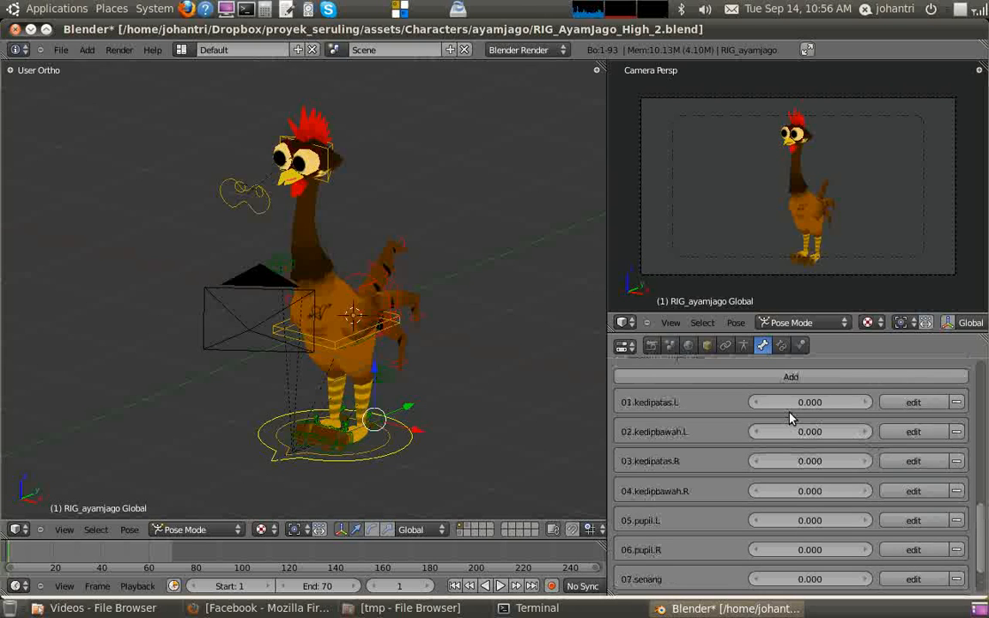
mouse_move(803, 404)
left_mouse_down()
mouse_move(867, 405)
mouse_move(800, 405)
left_mouse_up()
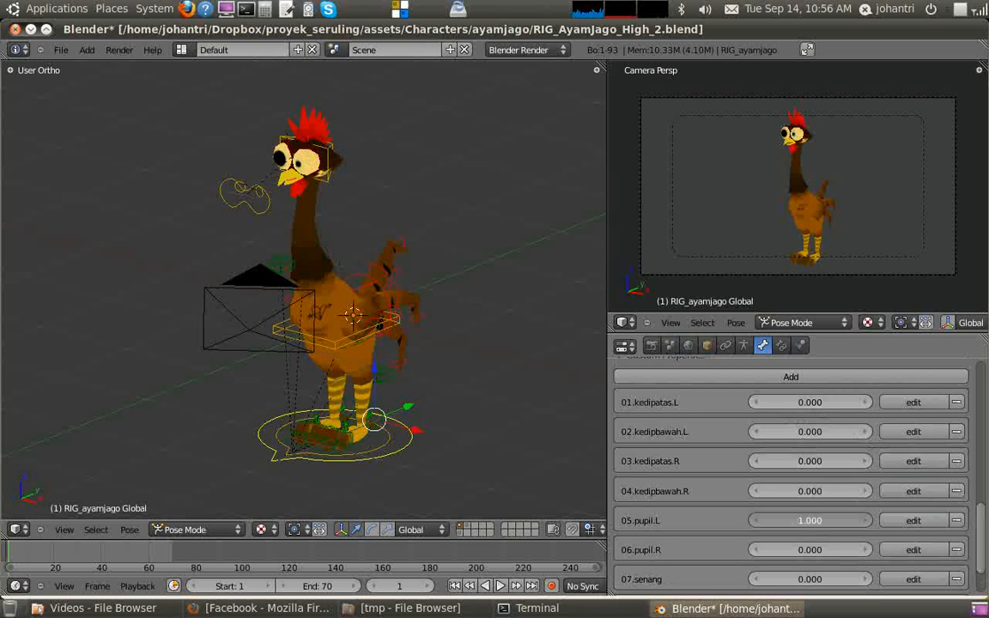
scroll(824, 558, "down", 2)
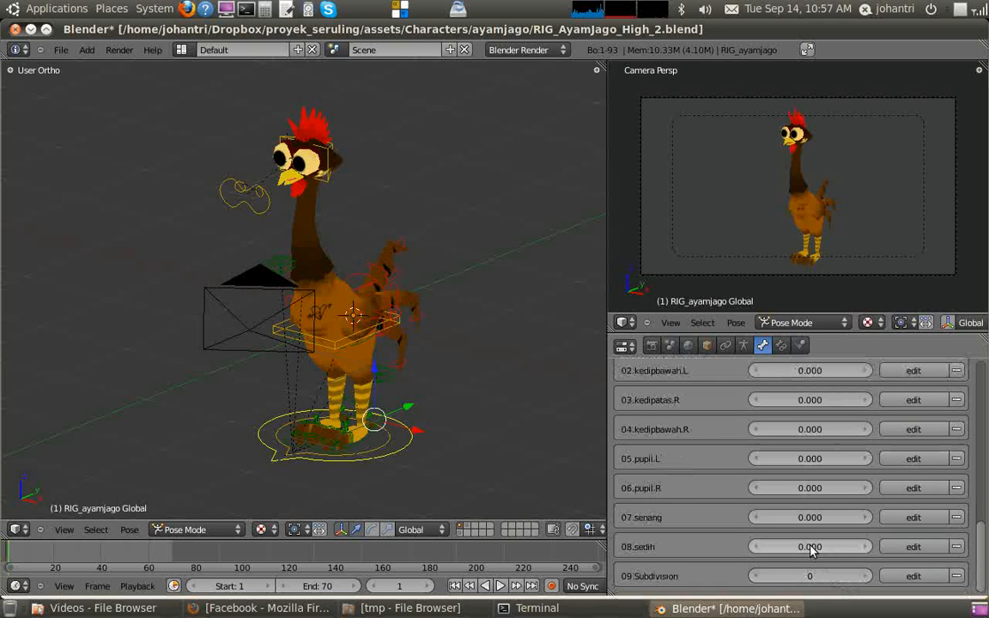
mouse_move(830, 576)
left_mouse_down()
mouse_move(845, 576)
mouse_move(824, 576)
left_mouse_up()
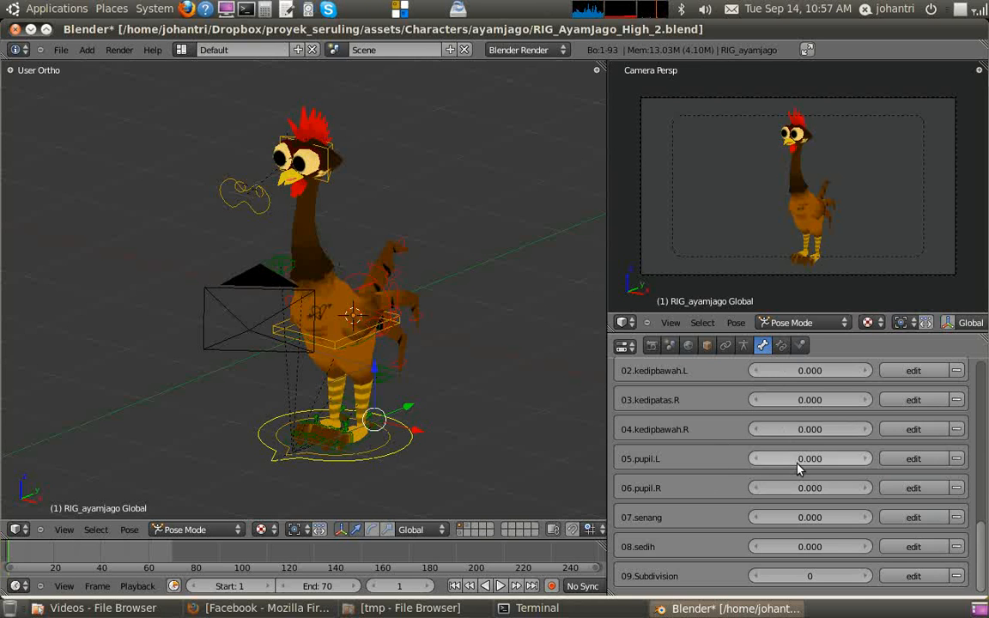
scroll(803, 468, "up", 3)
scroll(811, 450, "down", 3)
scroll(817, 446, "up", 3)
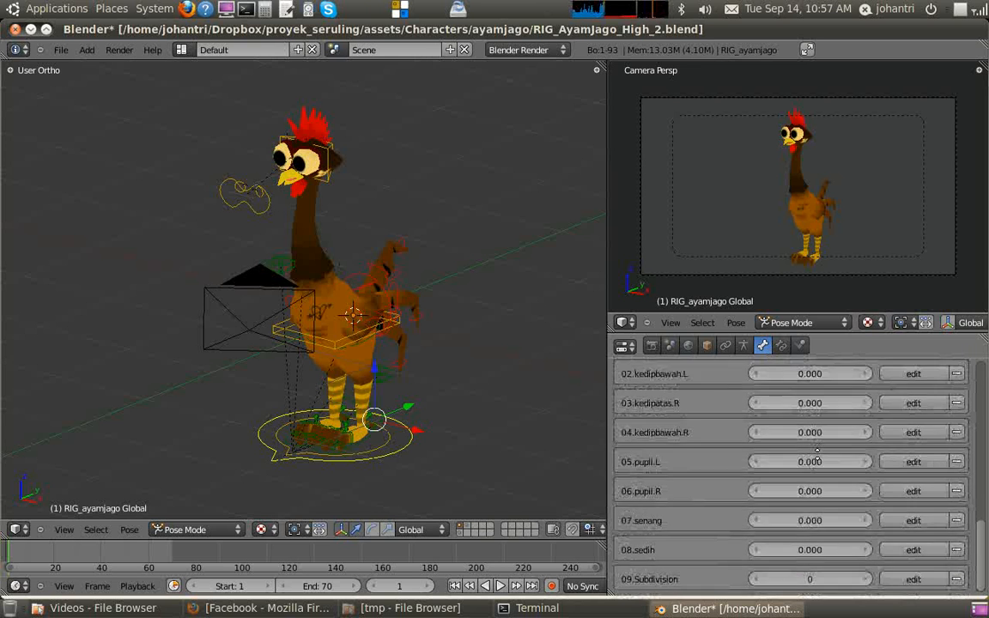
scroll(822, 509, "down", 1)
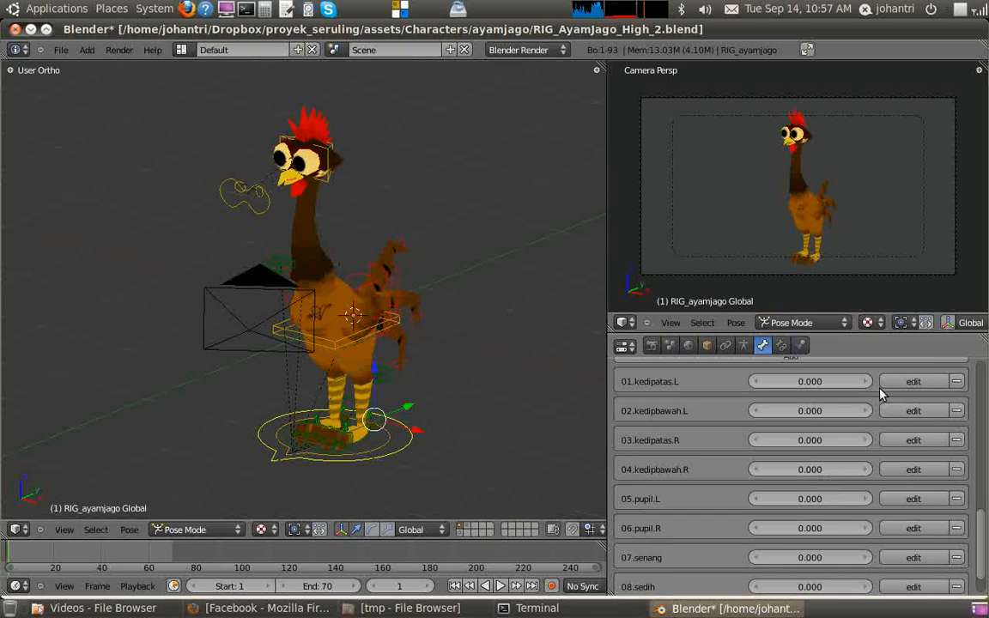
scroll(783, 569, "down", 2)
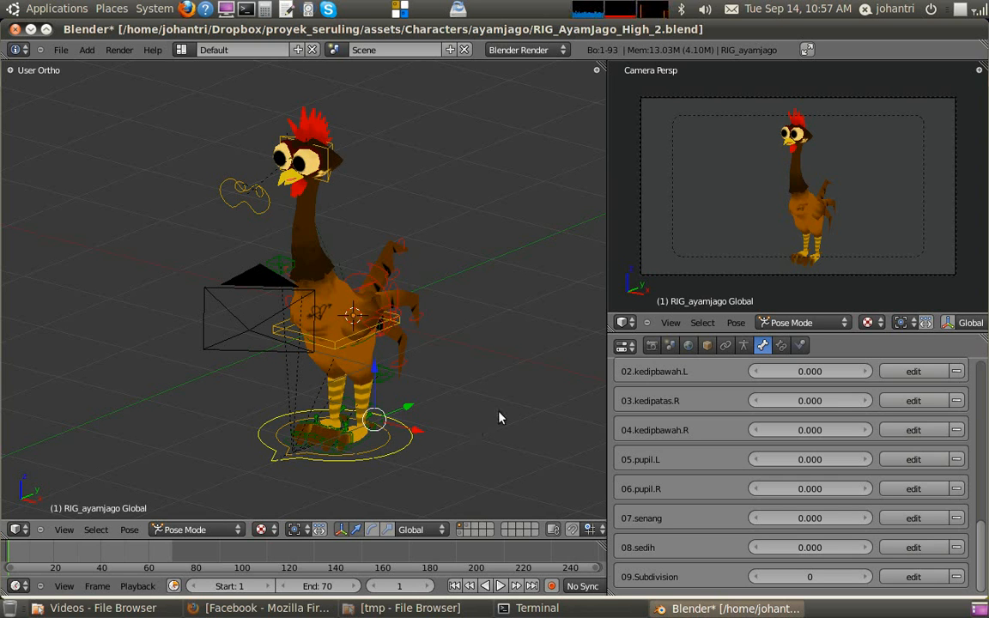
left_click(60, 50)
left_click(92, 235)
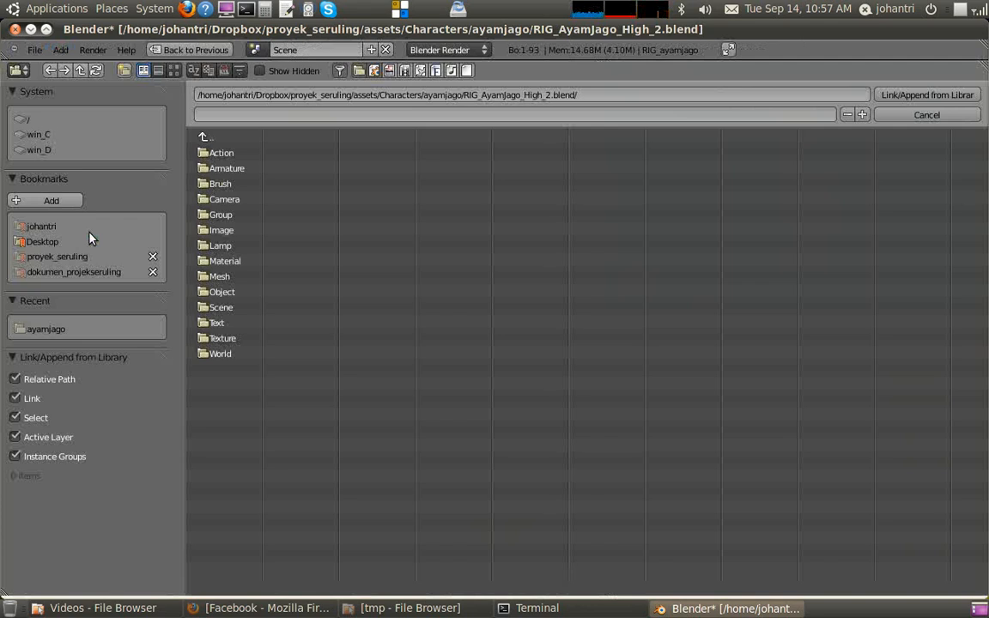
left_click(936, 115)
Start a new file and delete the default cube.
left_click(61, 50)
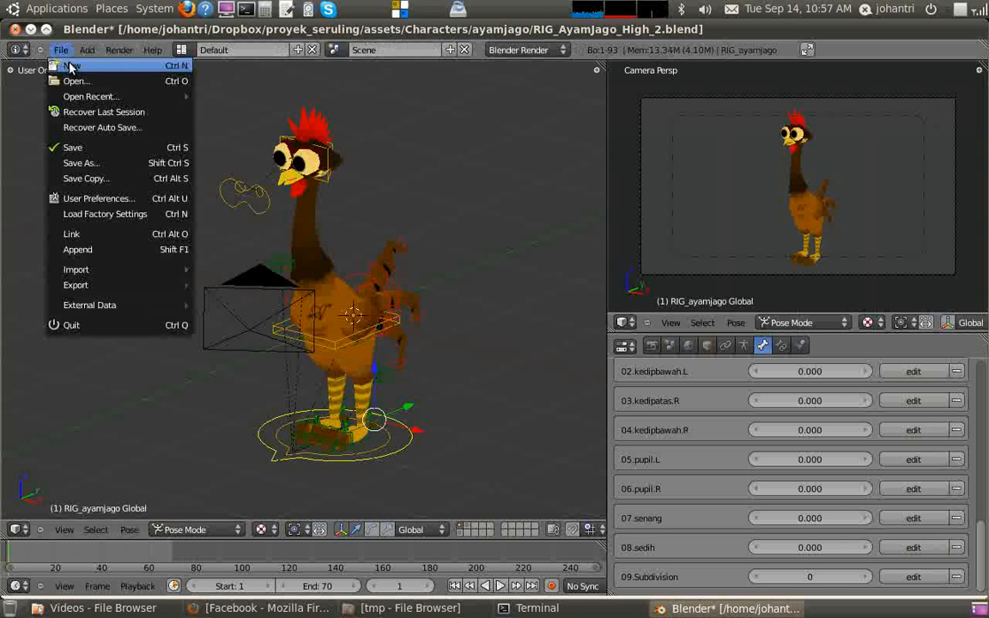
left_click(72, 65)
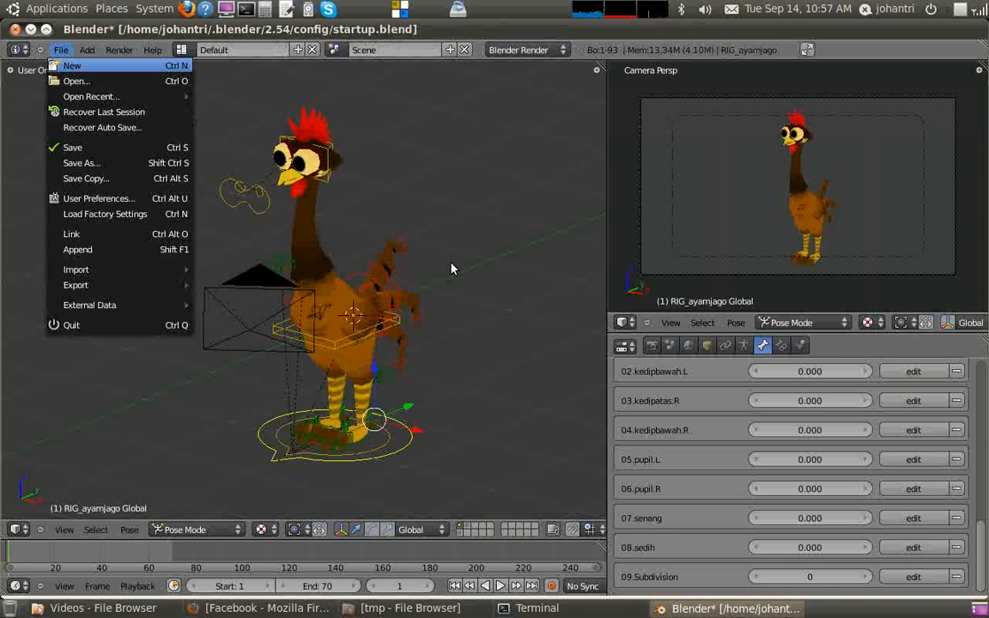
key("x")
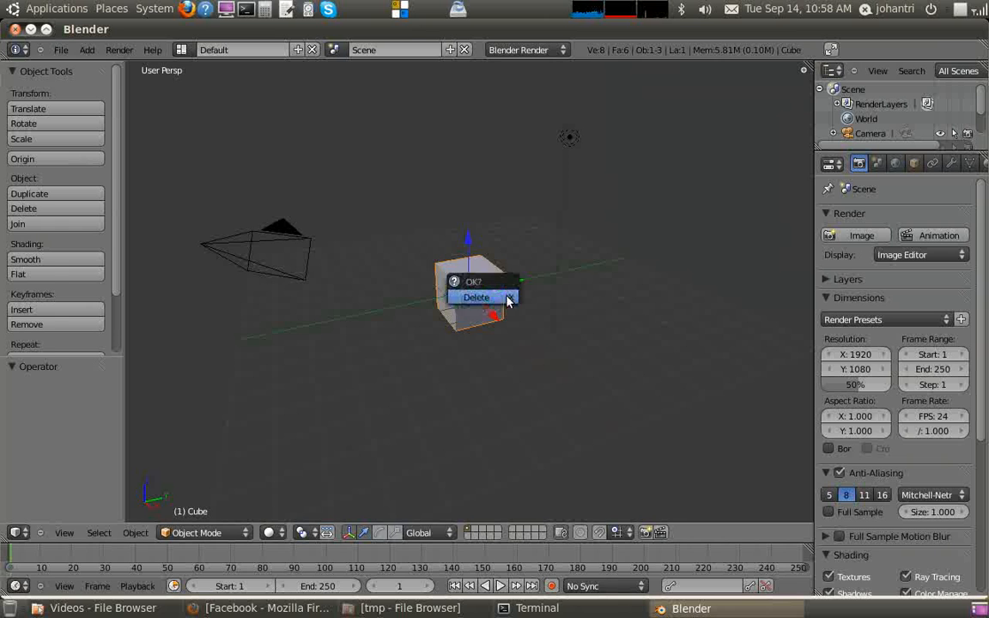
left_click(505, 297)
Try to browse the Group data of RIG_AyamJago_High_2.blend for linking.
left_click(62, 50)
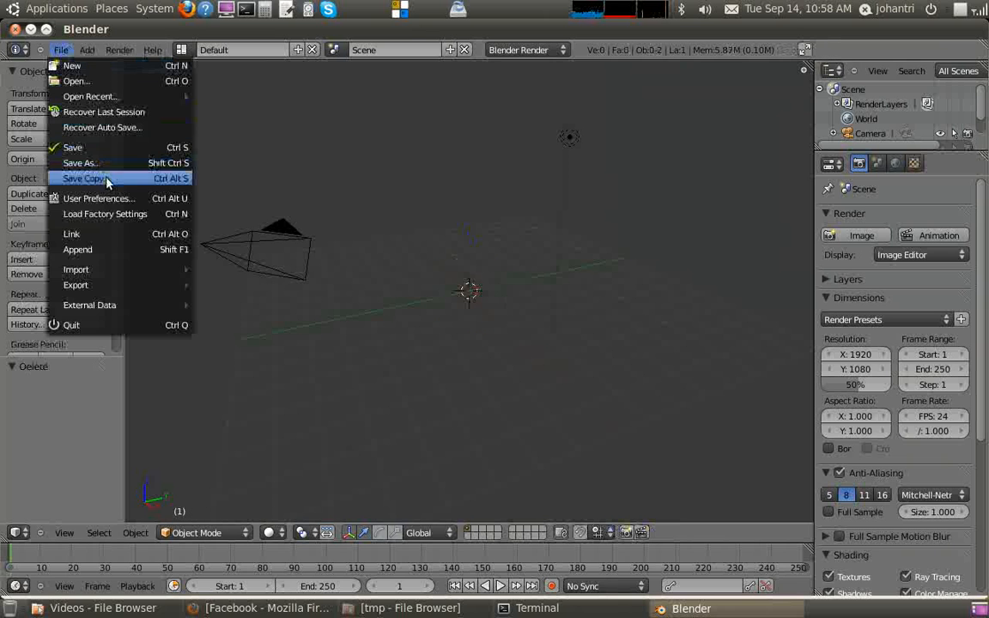
left_click(115, 233)
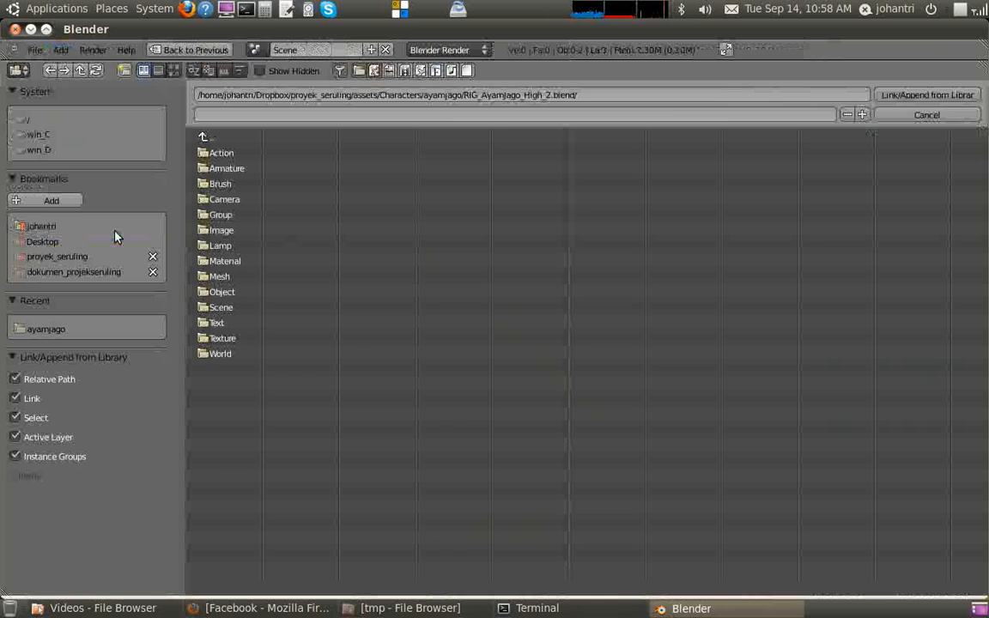
left_click(229, 221)
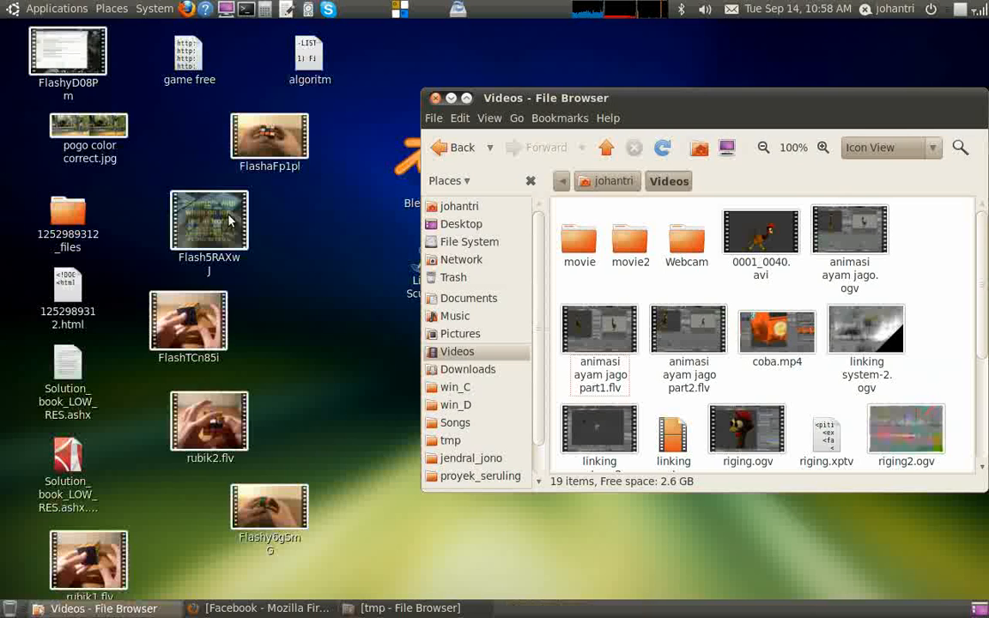
Launch Blender 2.54 from the desktop and delete the default cube from the startup scene.
left_click(450, 98)
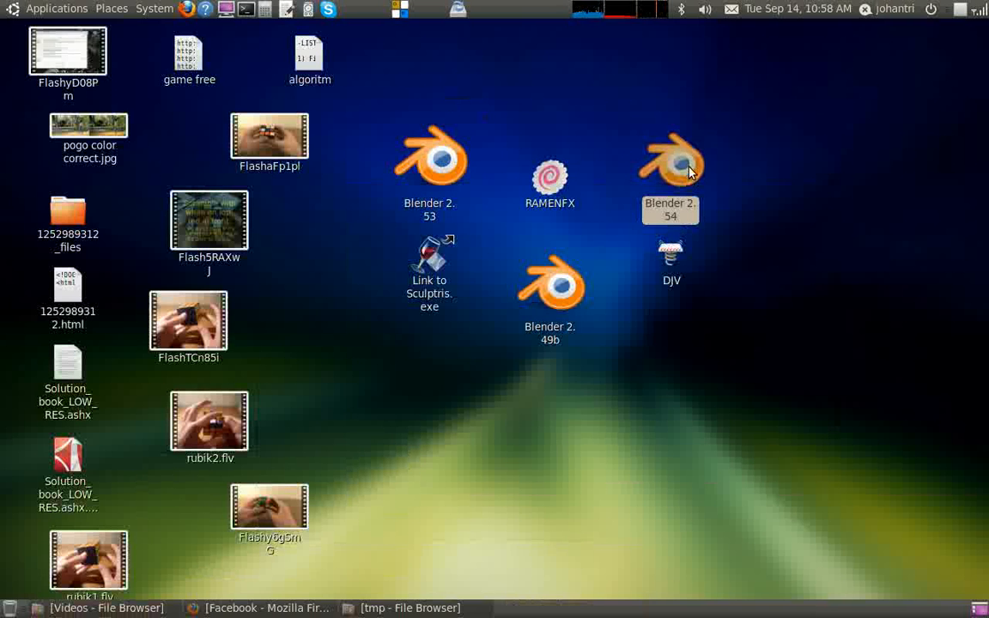
double_click(689, 172)
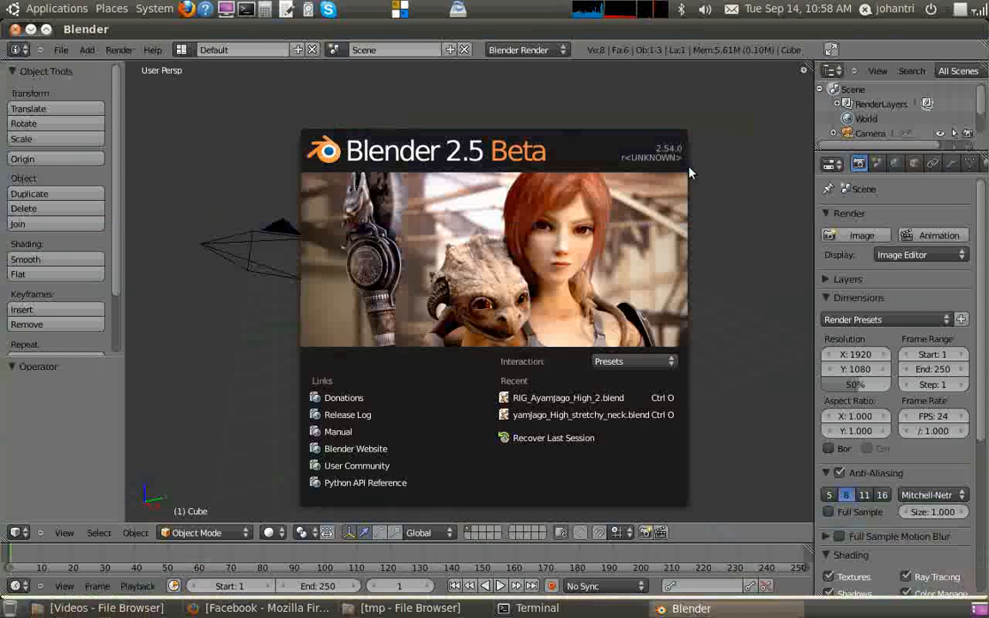
key("x")
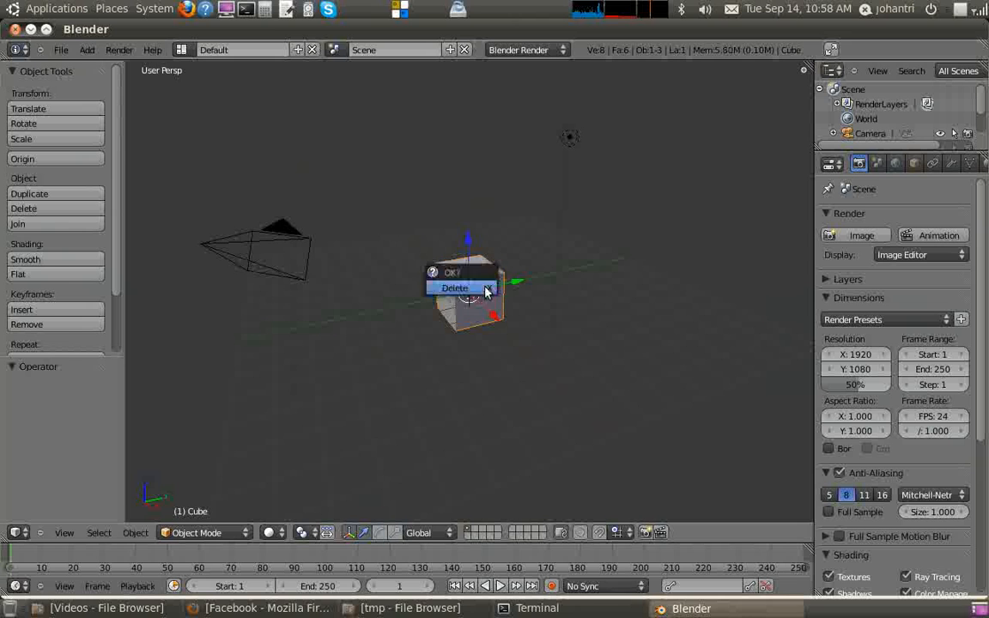
left_click(445, 287)
Link the RIG_ayamjago group from RIG_AyamJago_High_2.blend into the empty scene.
left_click(62, 50)
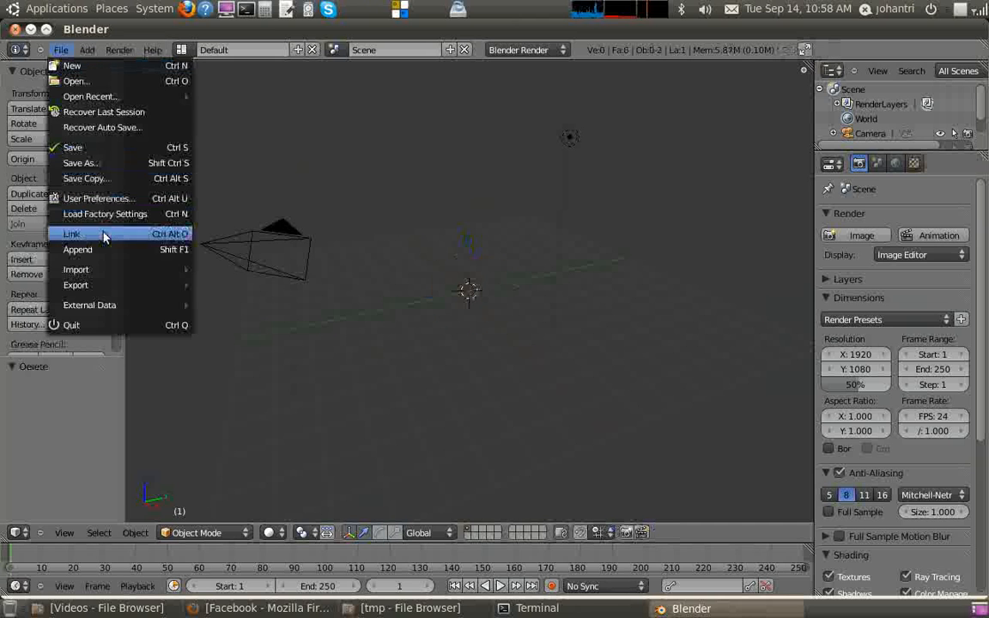
left_click(93, 208)
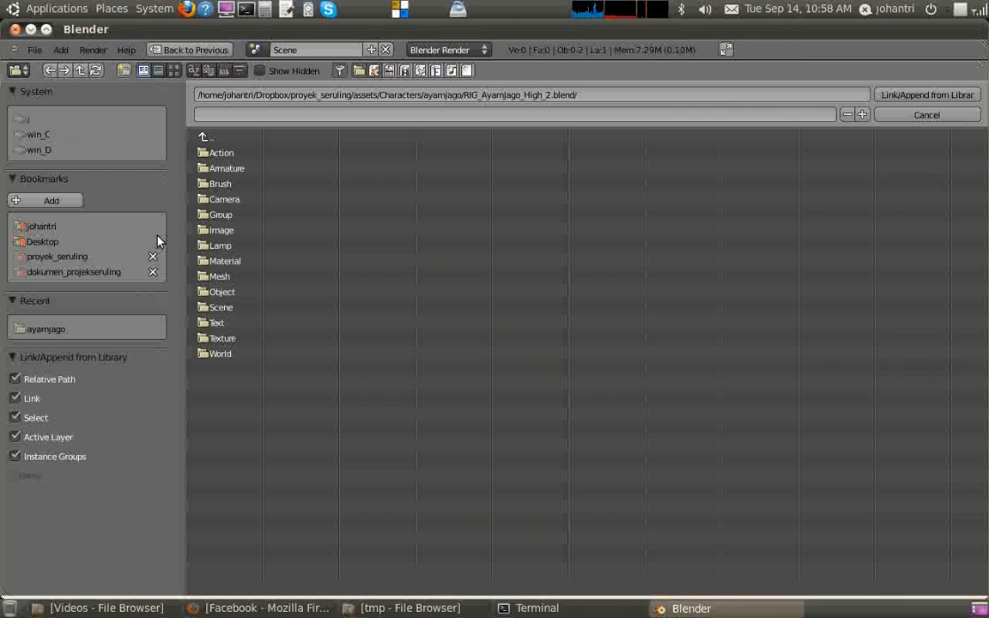
left_click(218, 215)
left_click(236, 155)
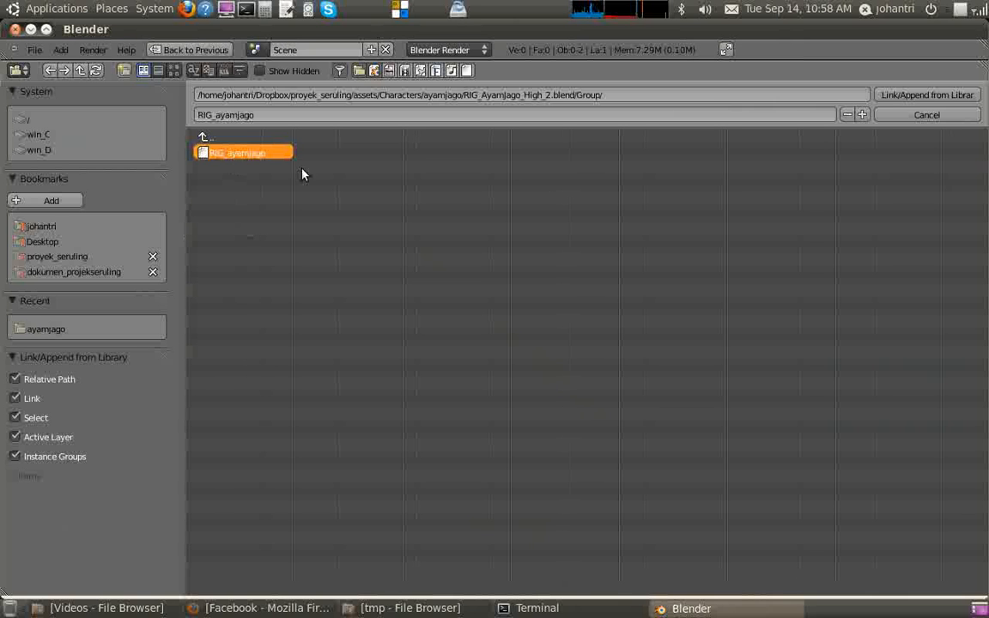
left_click(899, 96)
scroll(567, 324, "up", 5)
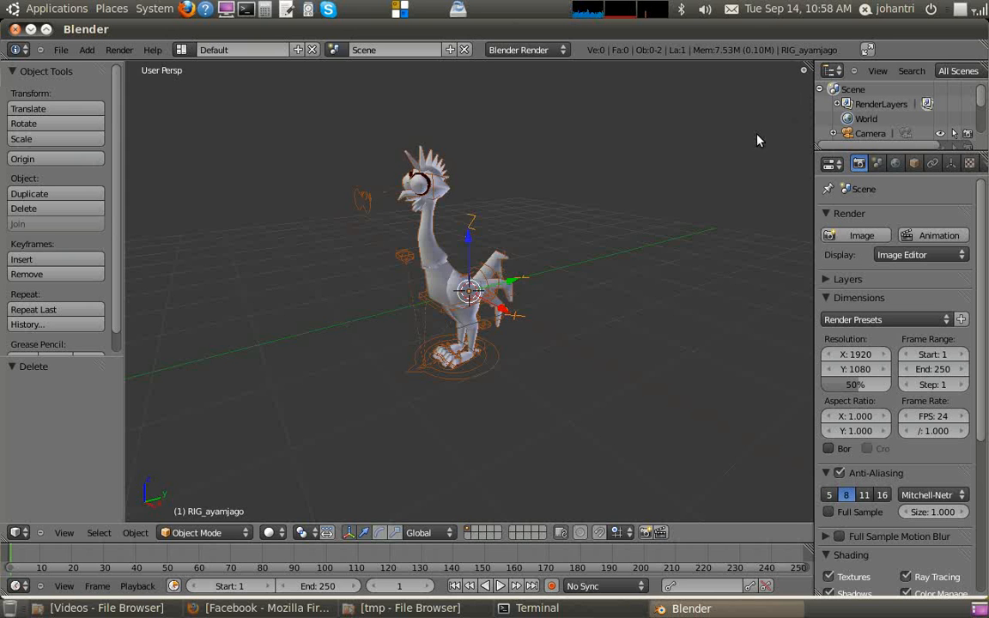
key("n")
scroll(753, 333, "down", 1)
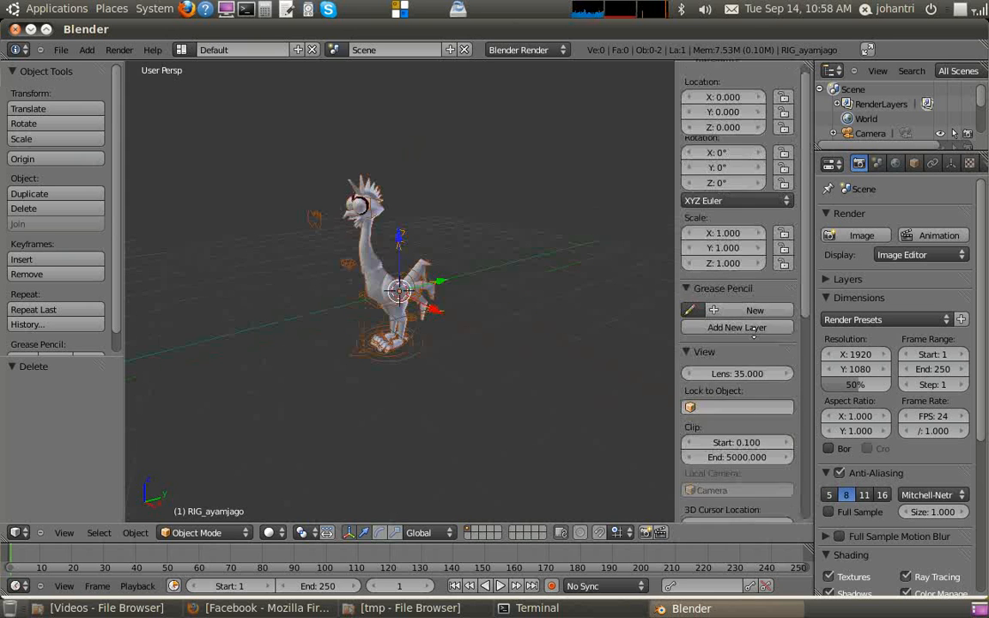
scroll(754, 333, "down", 8)
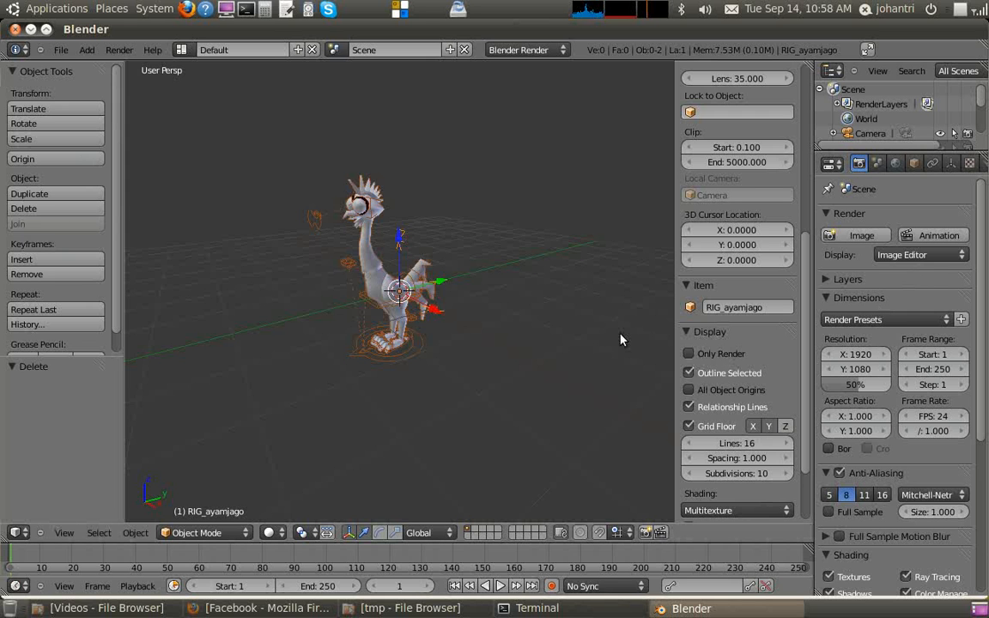
key("n")
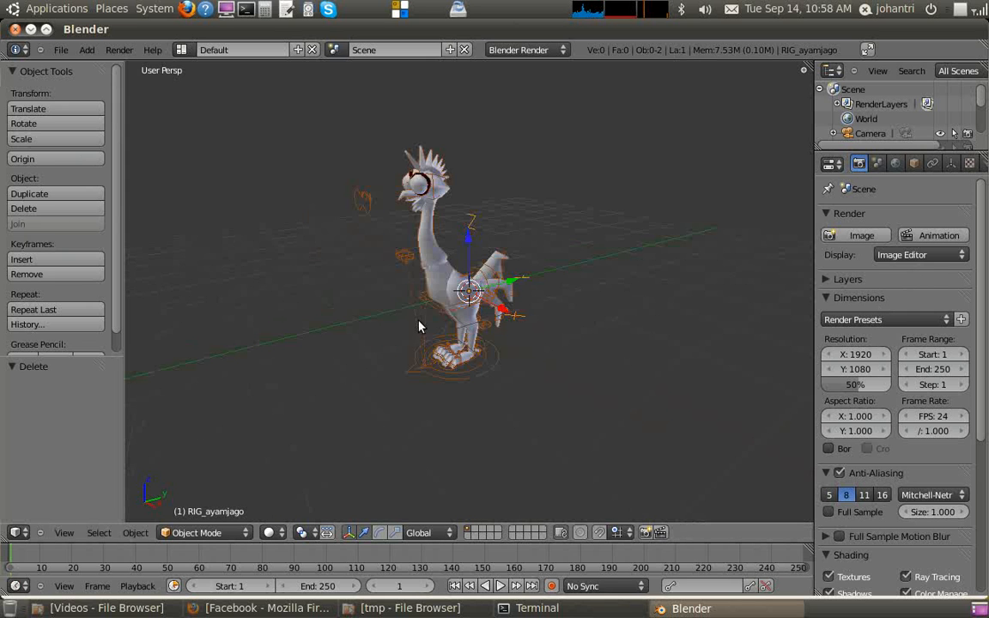
Set the viewport shading to Textured and make a proxy of the RIG_ayamjago armature from the linked group.
left_click(268, 532)
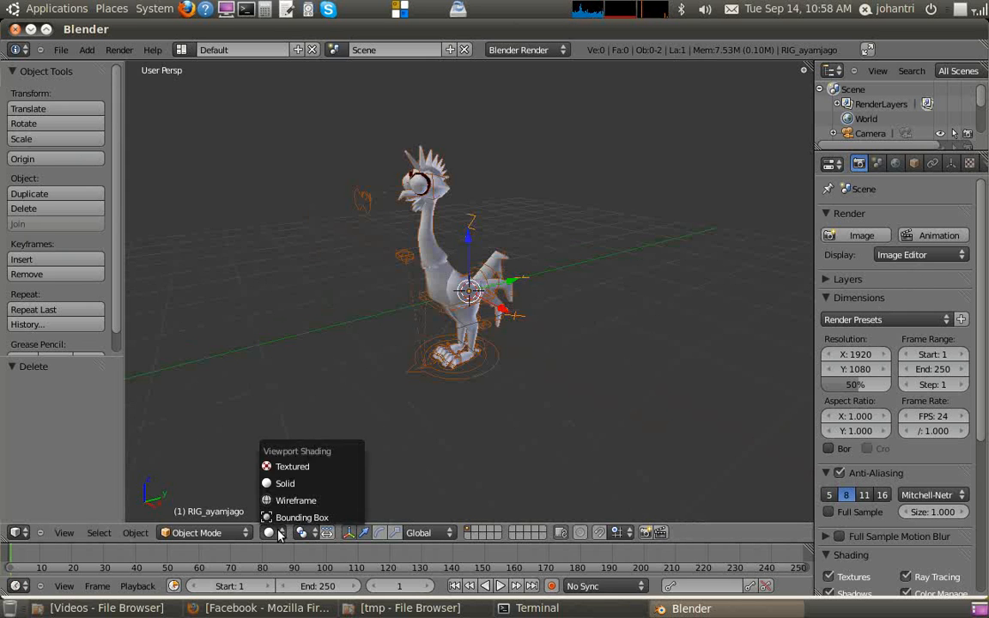
left_click(282, 467)
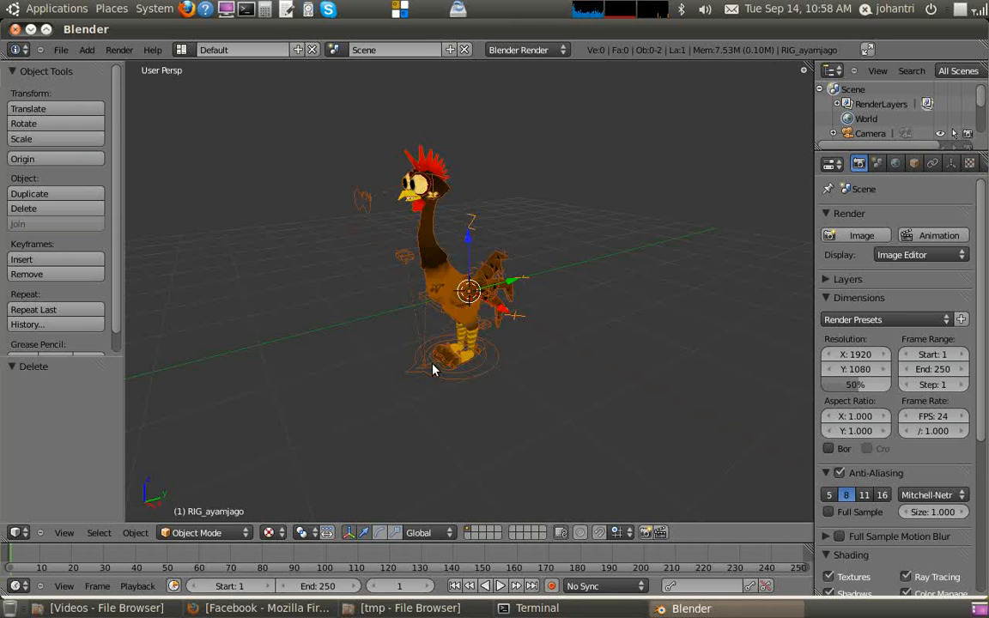
left_click(135, 533)
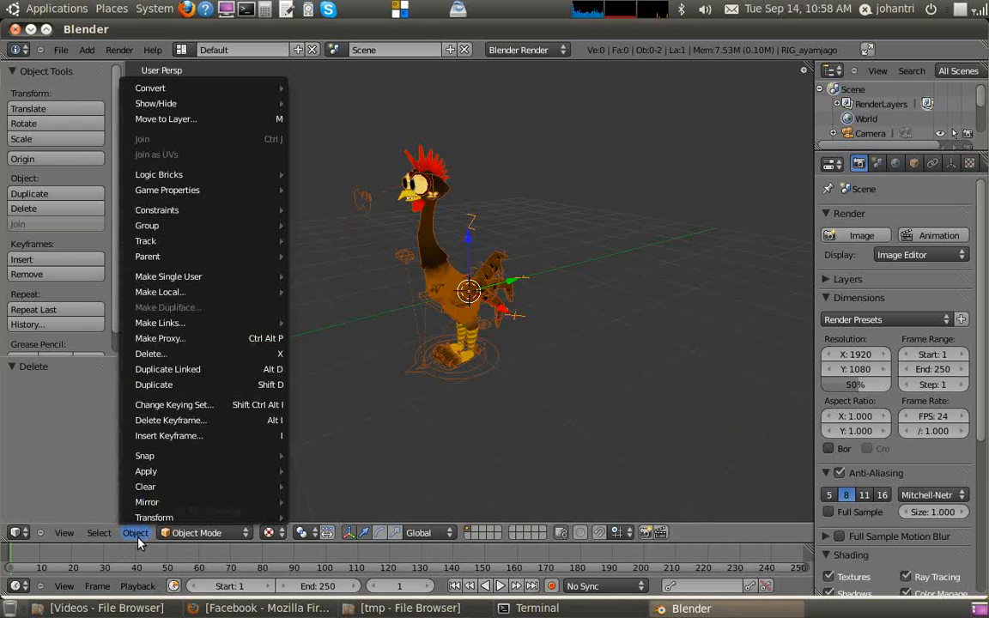
left_click(192, 340)
left_click(209, 358)
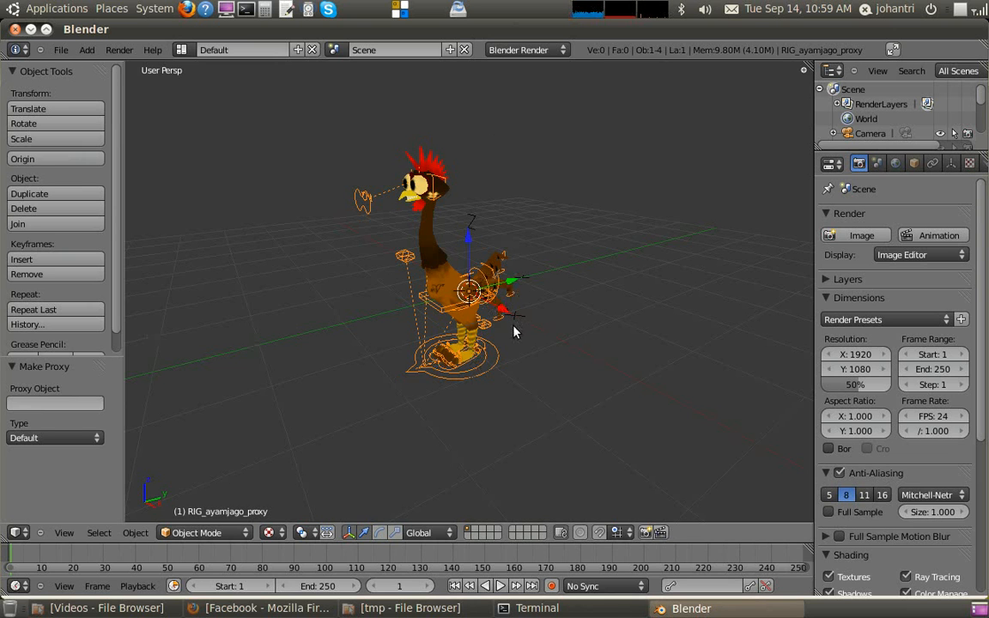
Switch the screen layout to Animation.
left_click(181, 51)
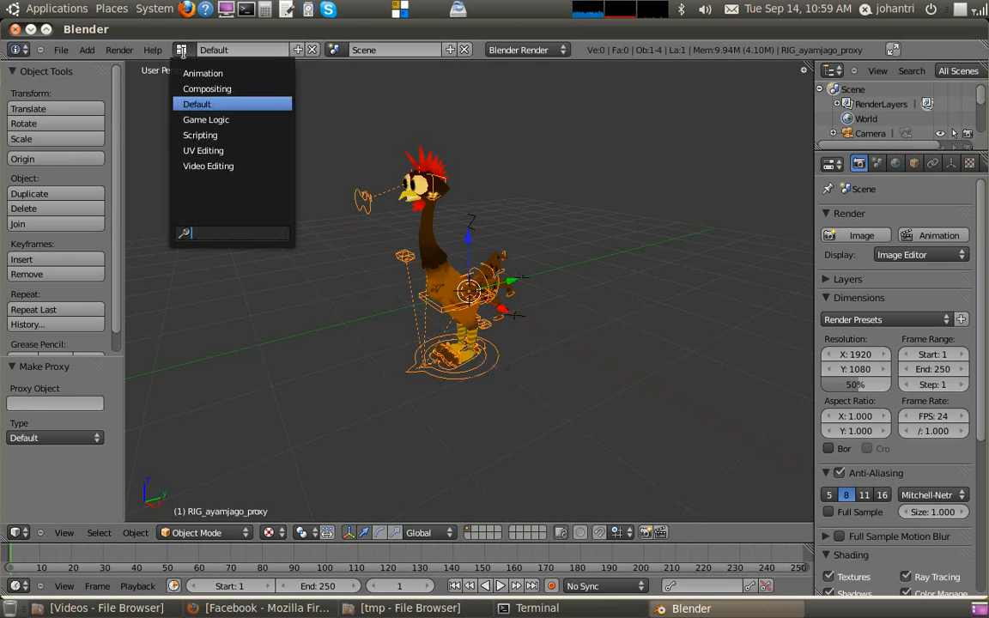
left_click(228, 75)
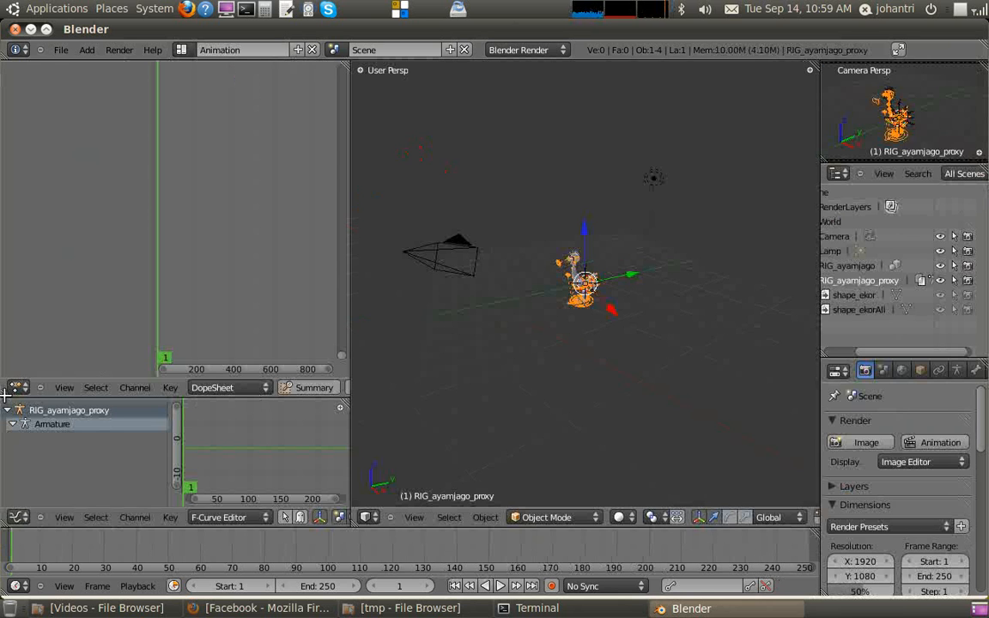
Join the DopeSheet and F-Curve Editor areas into the main 3D view so it spans their space.
left_click(349, 404)
left_click_drag(352, 409, 302, 325)
left_click_drag(354, 522, 288, 489)
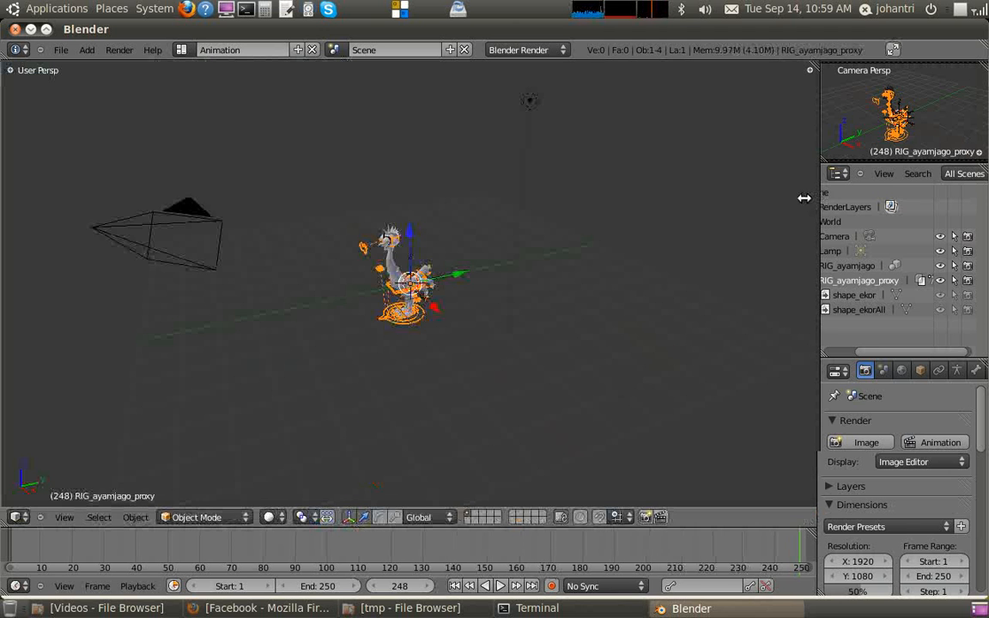
Merge the Outliner area into the Properties editor and enlarge the camera view to about half the window's width.
left_click_drag(804, 199, 488, 212)
left_click_drag(986, 368, 944, 257)
left_click_drag(868, 162, 859, 380)
scroll(822, 267, "down", 2)
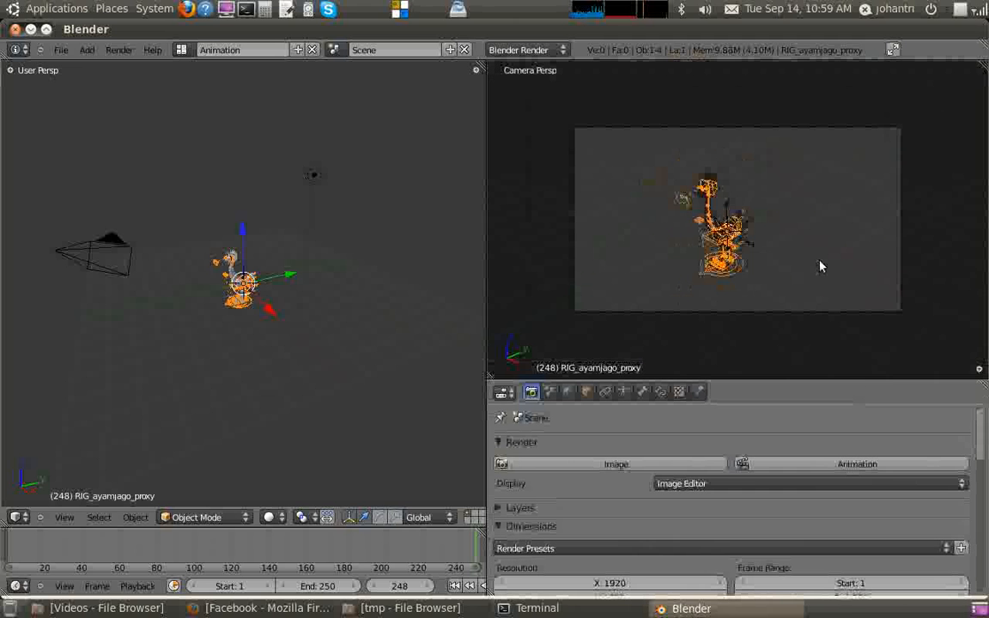
scroll(821, 267, "up", 1)
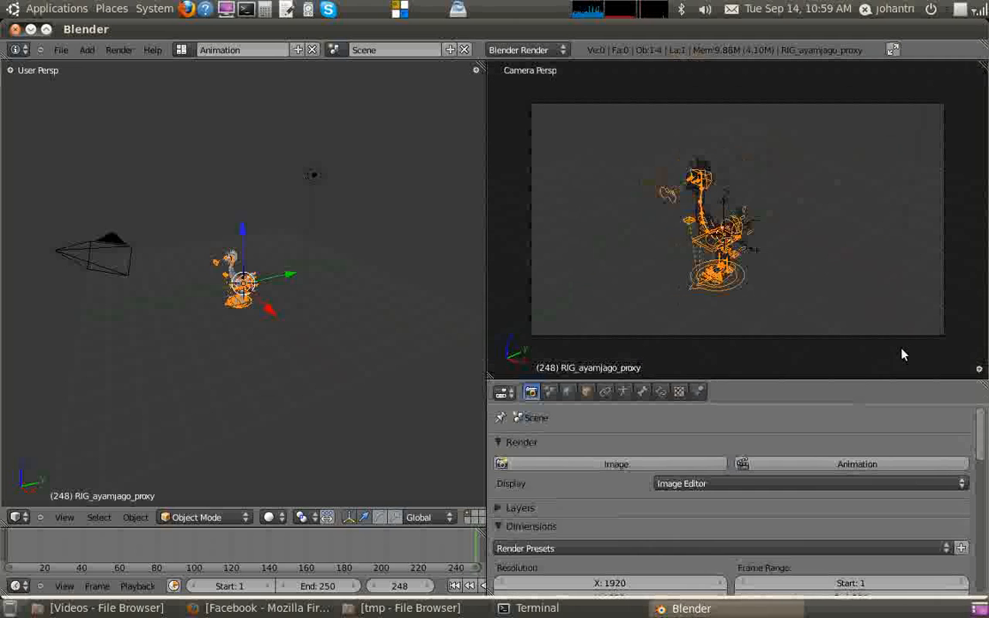
Reveal the camera view's header and set its viewport shading to Textured.
left_click(979, 369)
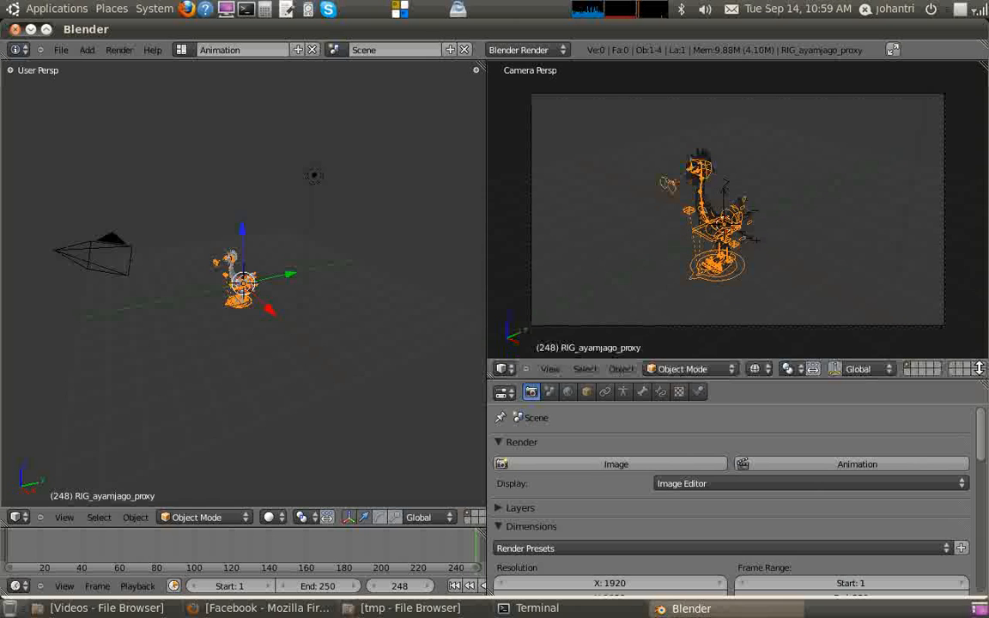
left_click(765, 369)
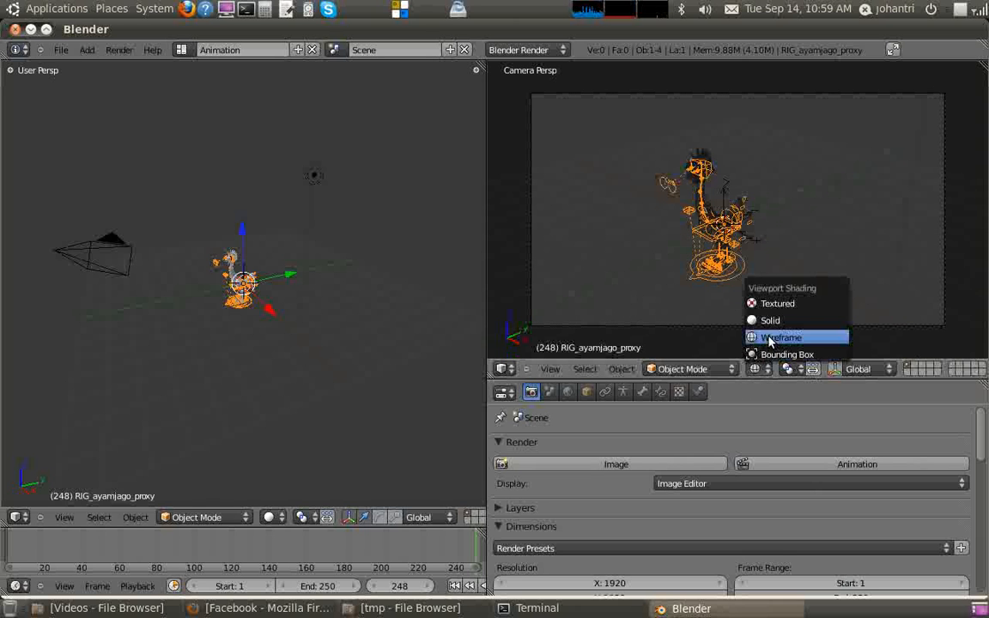
left_click(764, 303)
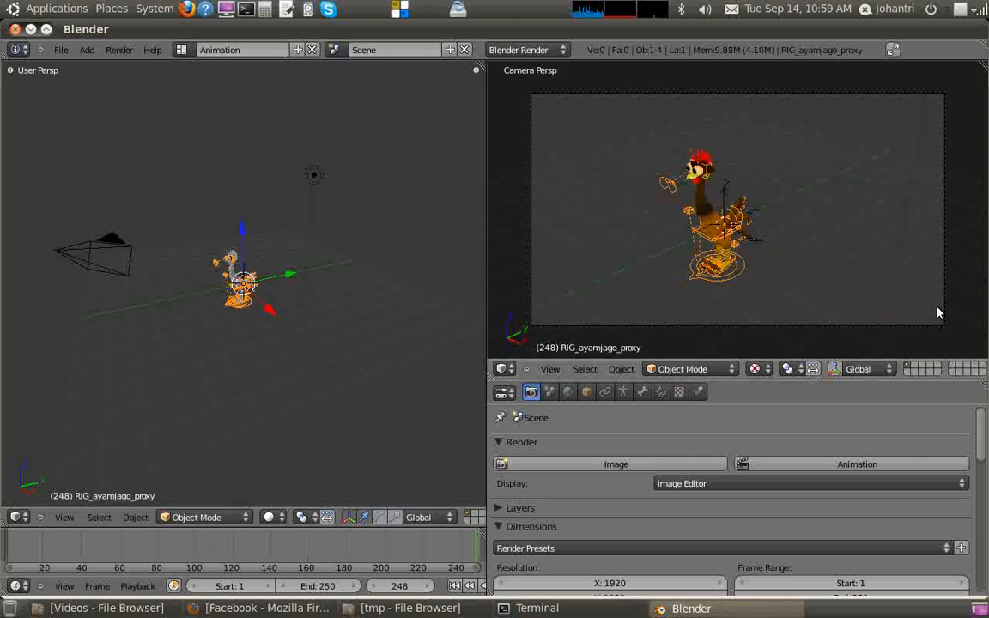
Turn on Only Render in the camera view's display settings.
key("n")
scroll(914, 292, "down", 5)
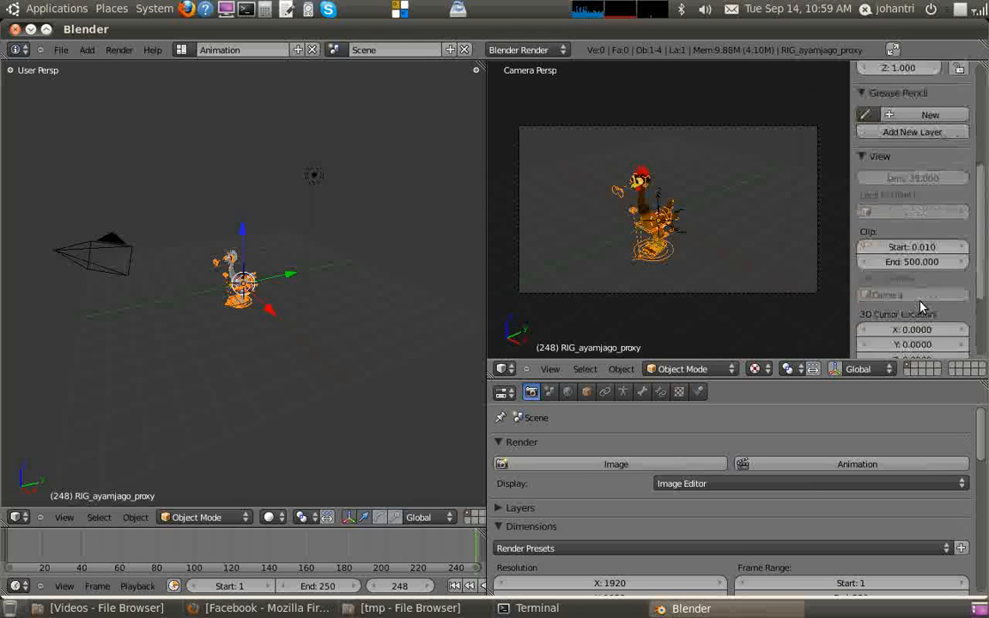
scroll(921, 307, "down", 5)
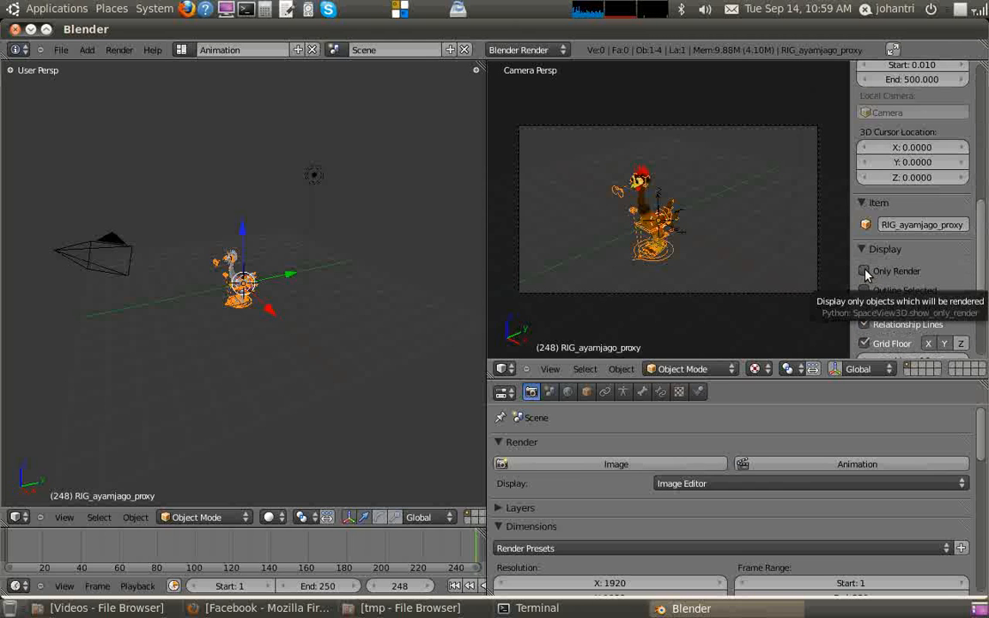
left_click(864, 271)
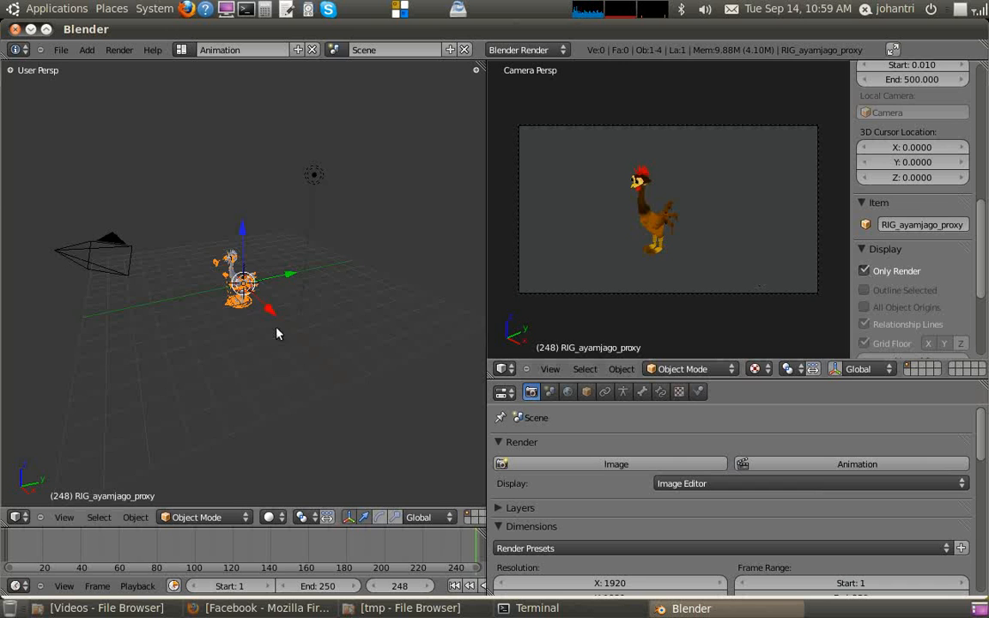
Select the lamp, then turn Only Render off and back on in the camera view to compare the display.
scroll(160, 279, "up", 6)
scroll(399, 249, "down", 6)
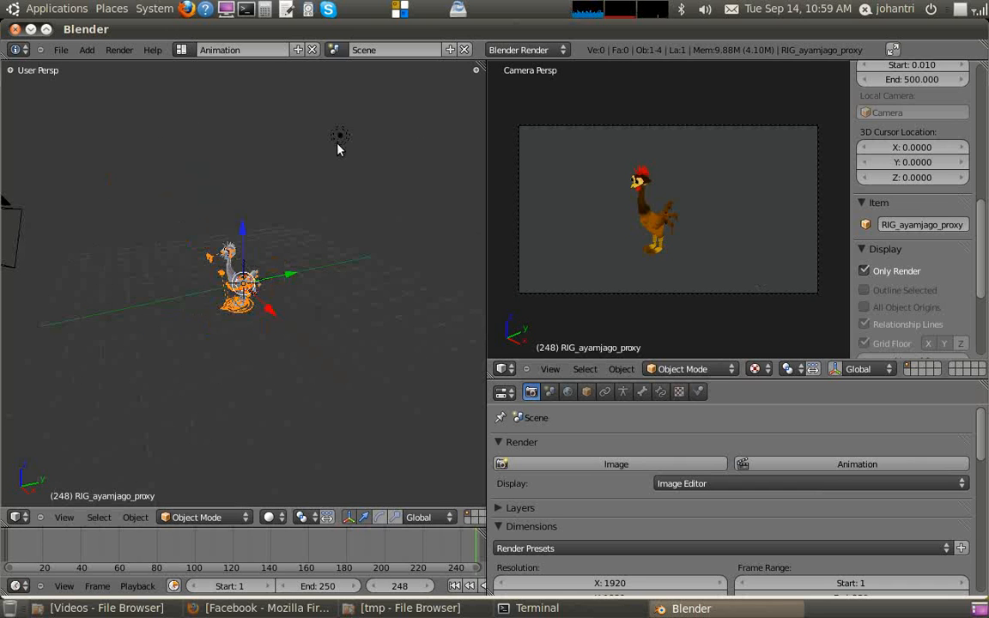
right_click(339, 137)
left_click(863, 271)
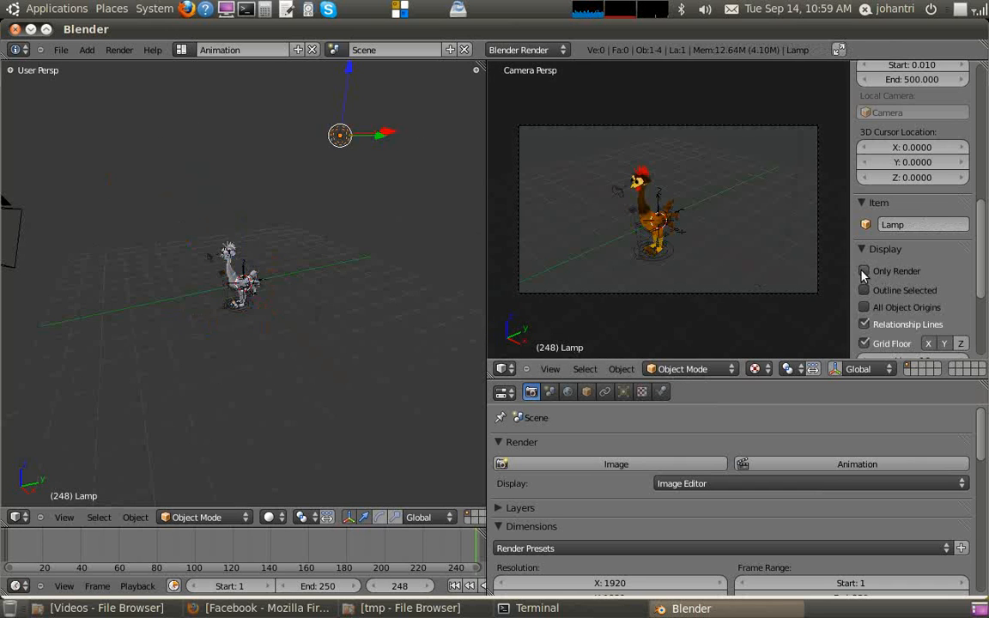
left_click(864, 272)
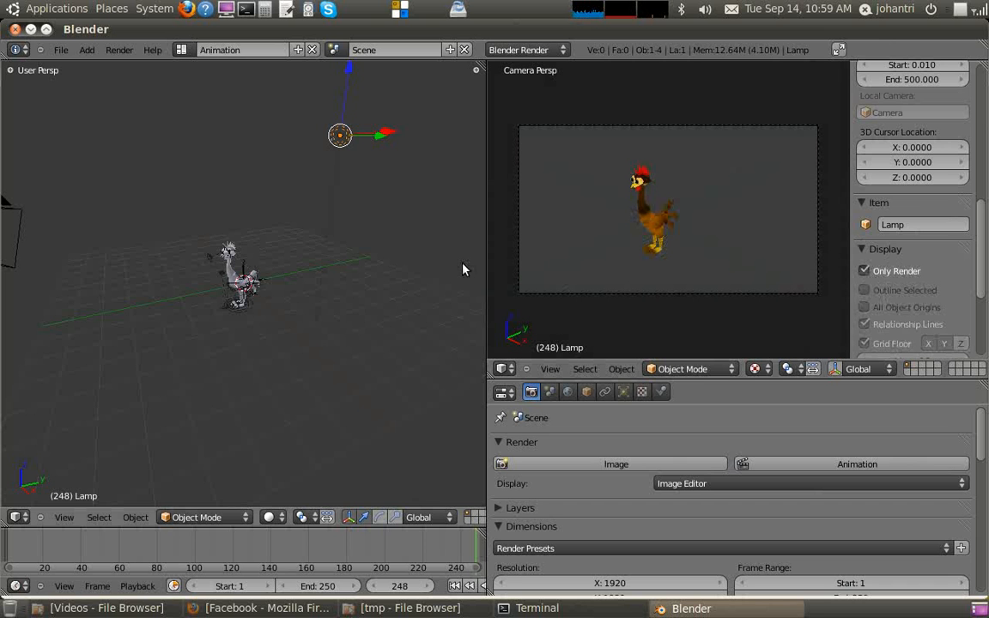
Select the RIG_ayamjago_proxy armature and switch it to Pose Mode.
scroll(198, 315, "up", 5)
right_click(184, 258)
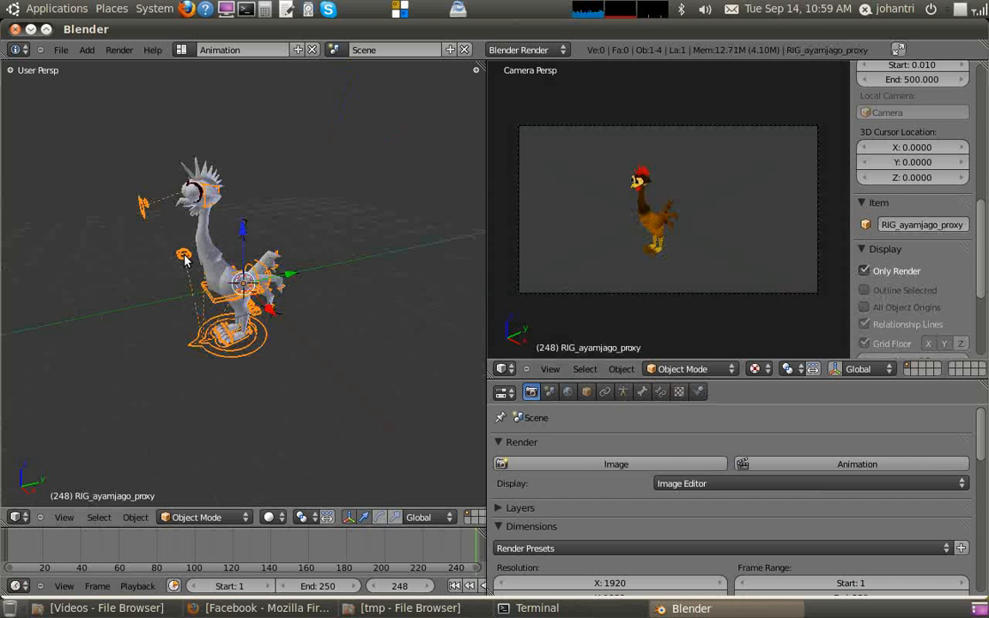
key("ctrl+Tab")
Try moving the control bone in front of the rooster's body and the Bodi bone.
right_click(183, 258)
key("g")
right_click(181, 269)
right_click(203, 290)
key("g")
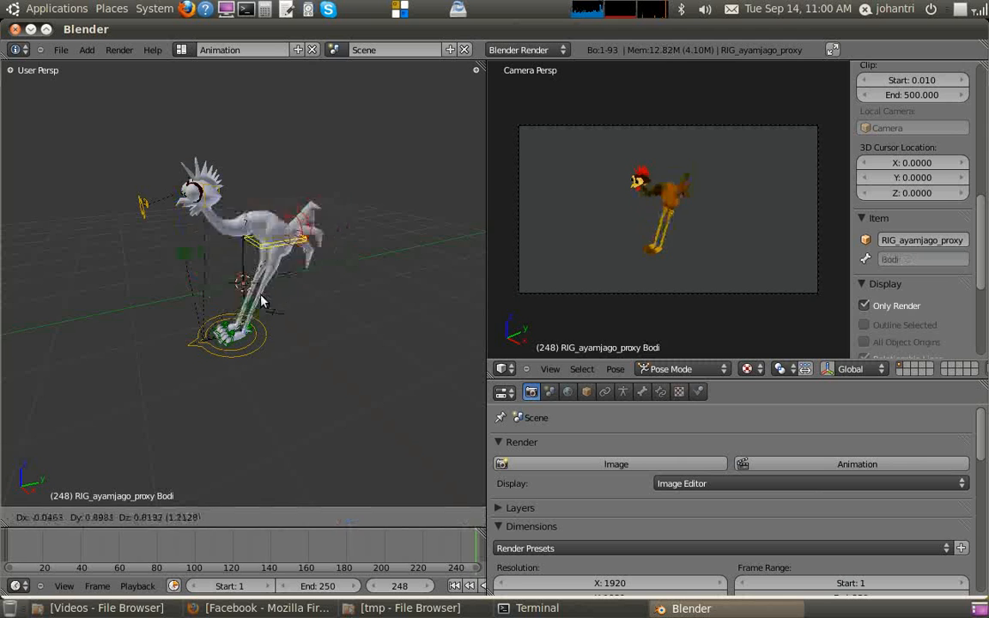
right_click(244, 296)
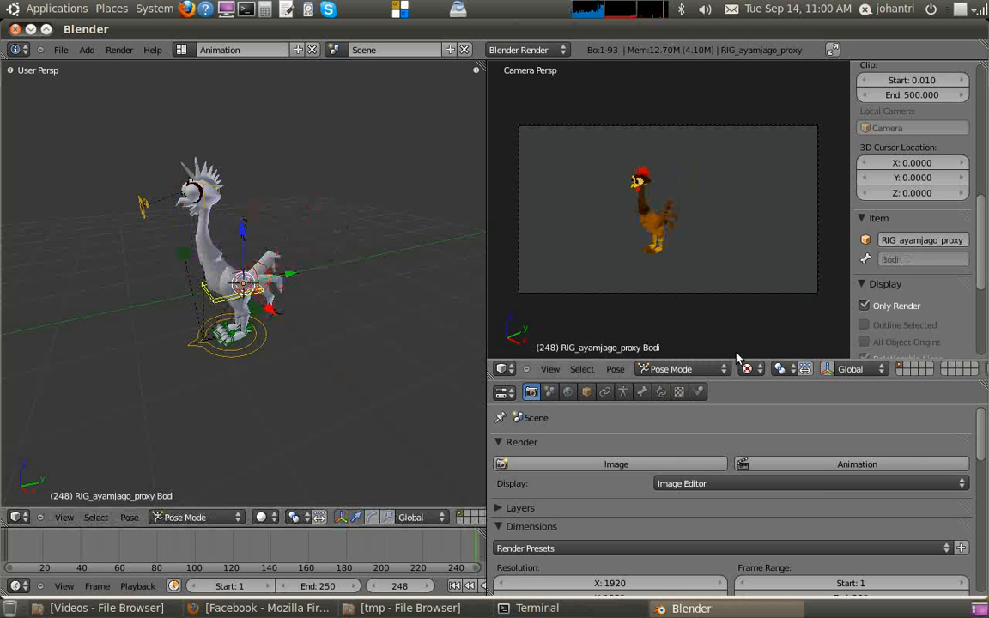
Select the camera and use fly navigation to frame the rooster more closely in the camera view.
scroll(316, 316, "down", 2)
right_click(518, 246)
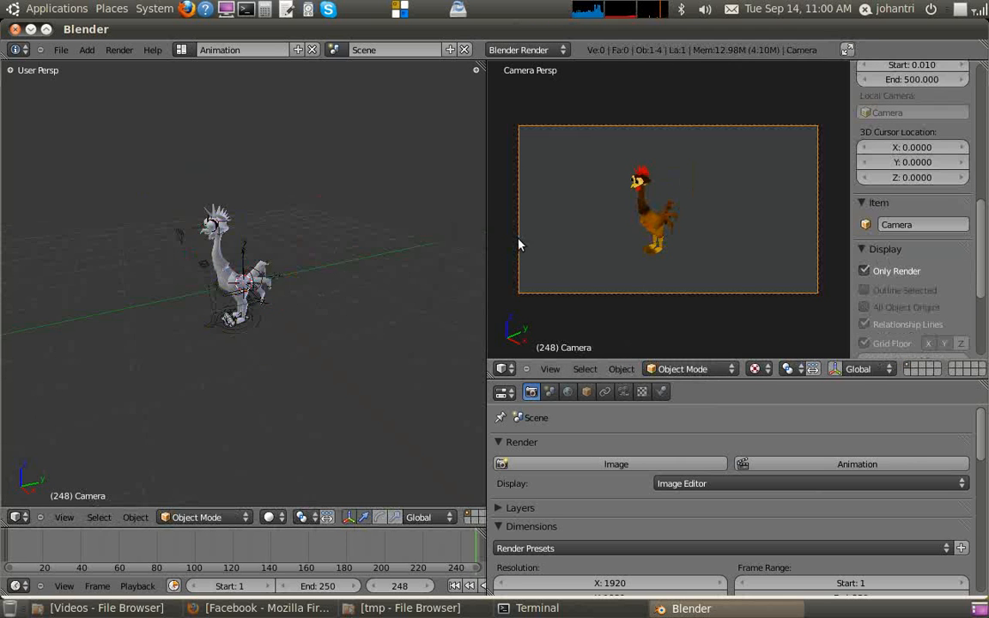
scroll(646, 215, "up", 3)
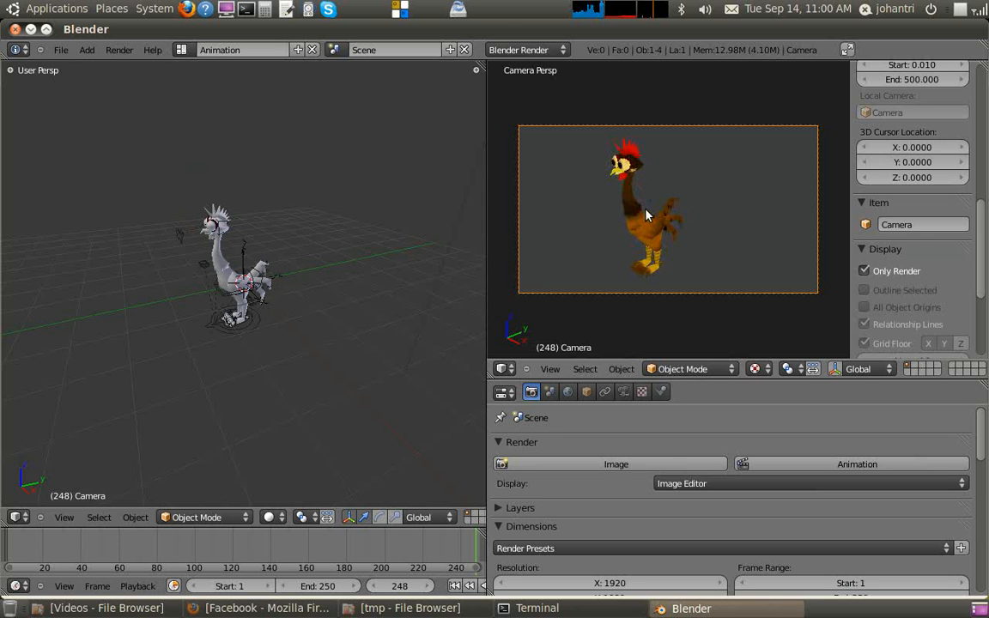
key("shift+f")
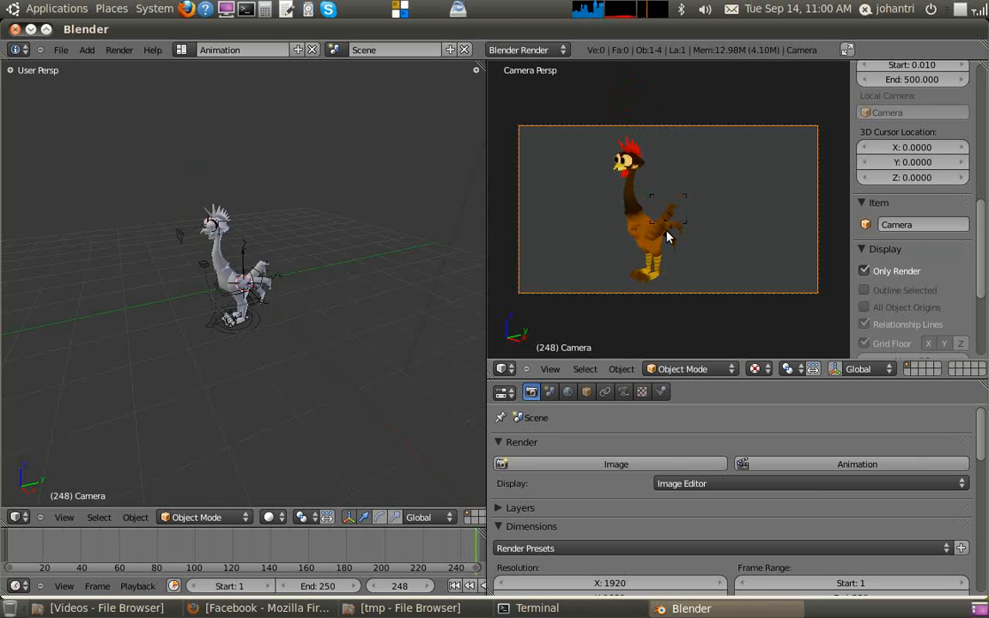
left_click(667, 162)
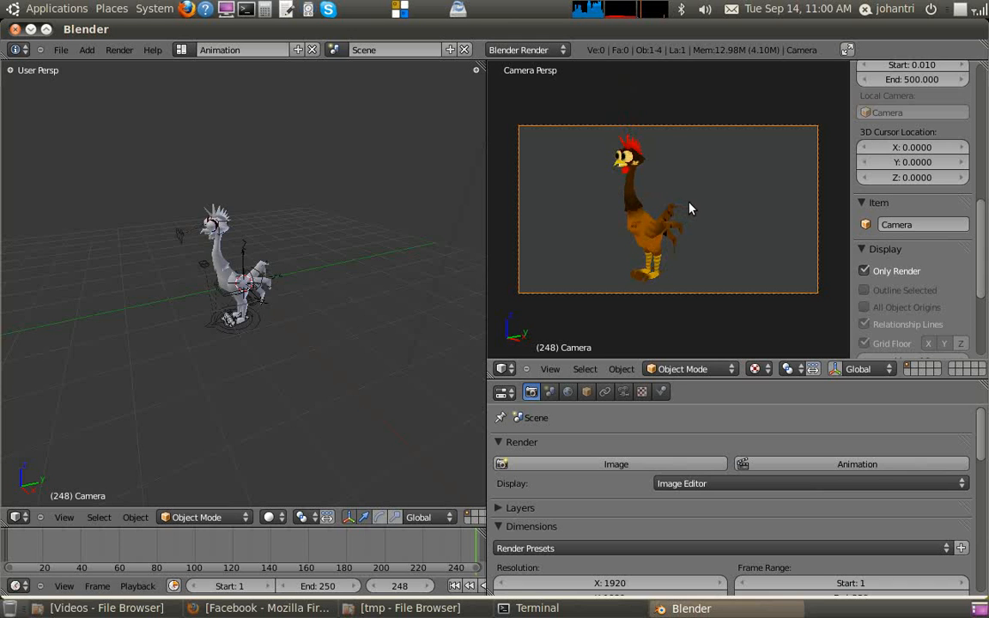
Widen the main 3D view and hide the camera view's sidebar and header.
left_click_drag(488, 265, 576, 247)
key("n")
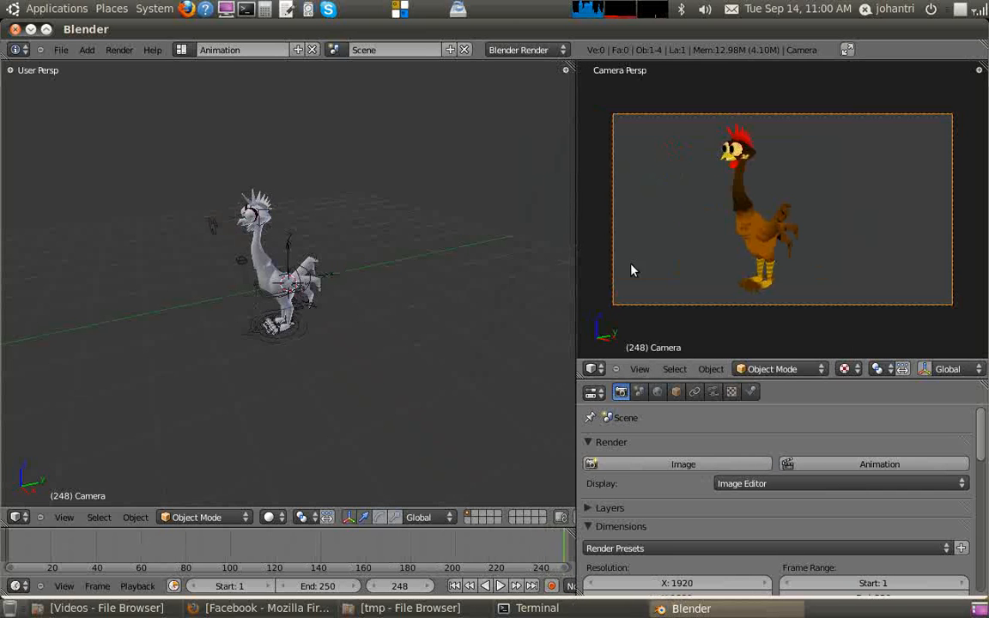
left_click_drag(943, 360, 945, 376)
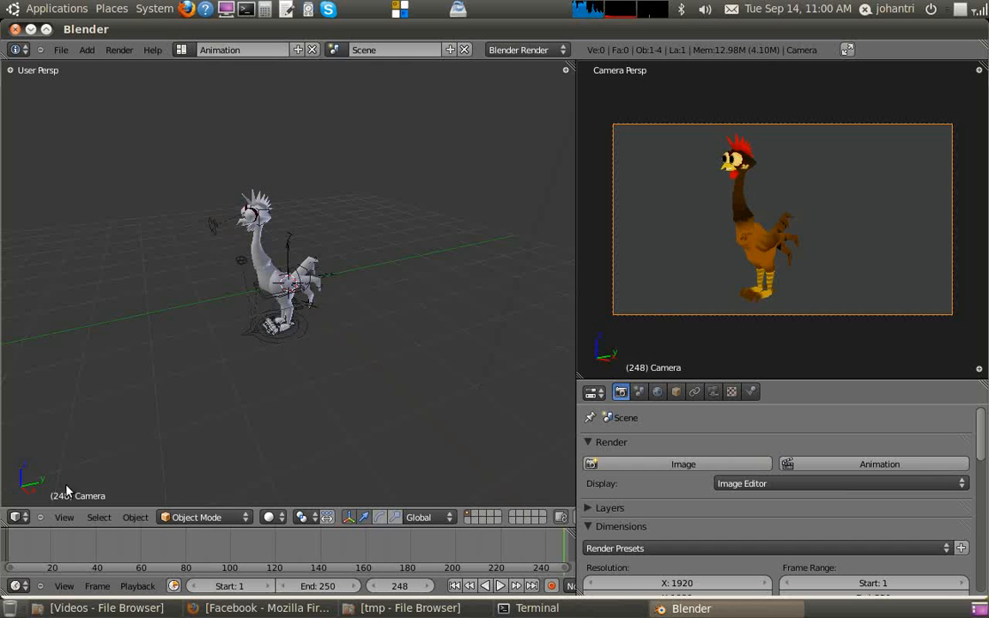
Split a new area off the lower part of the main 3D view and change it to a DopeSheet.
left_click_drag(4, 525, 7, 410)
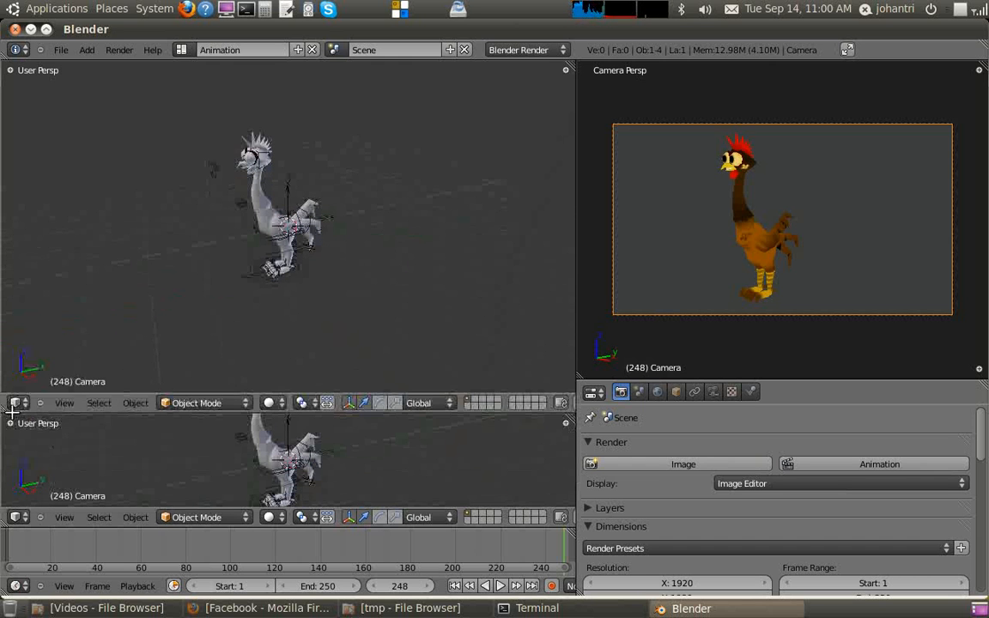
left_click(26, 517)
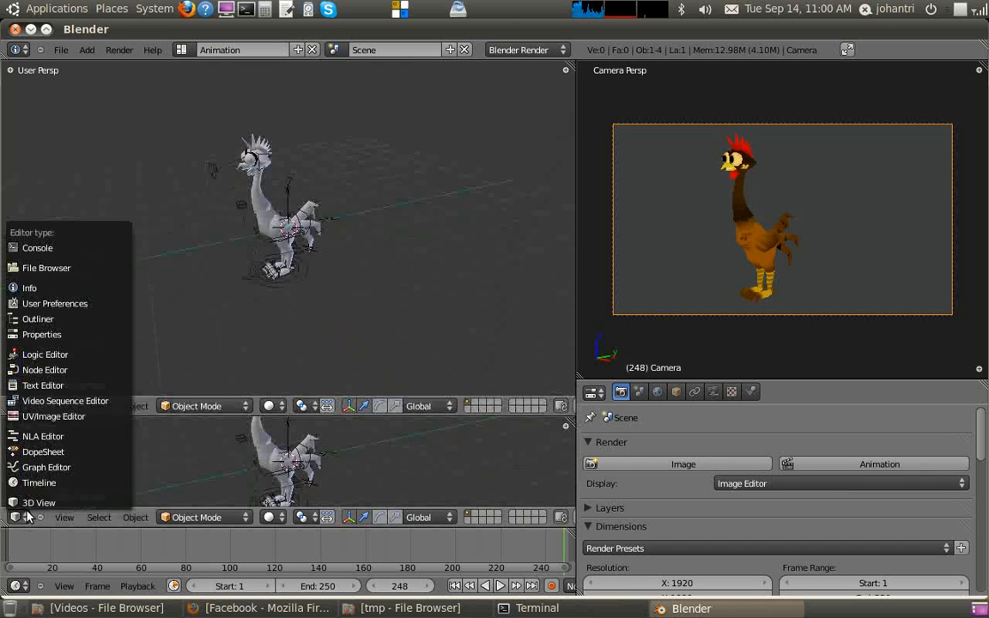
left_click(38, 452)
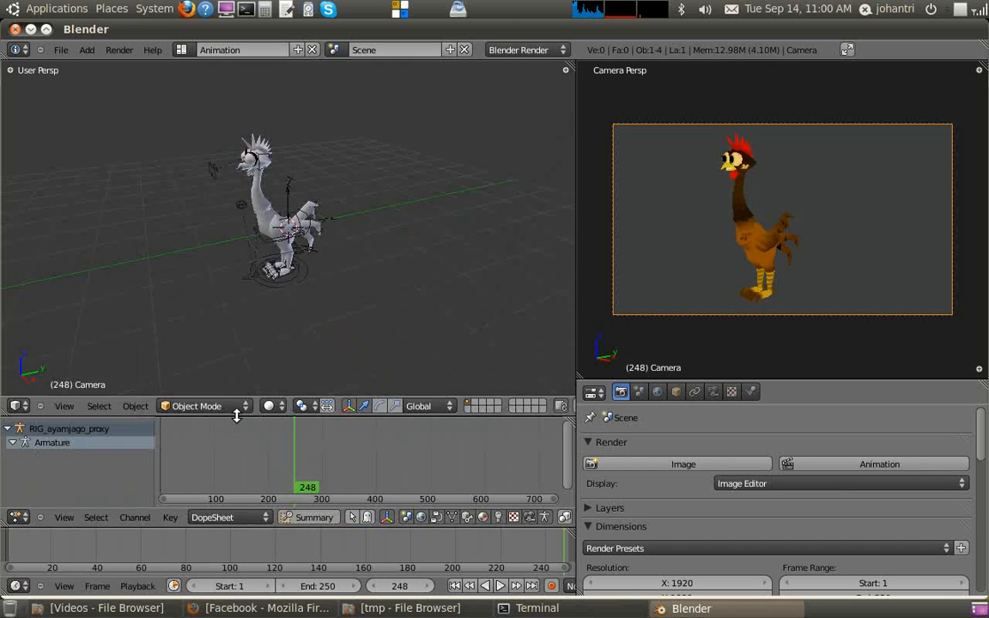
left_click_drag(237, 420, 236, 400)
Set the current frame to 0 in the DopeSheet and slightly reduce the editor's height.
middle_click_drag(265, 443, 377, 448)
left_click_drag(283, 451, 268, 451)
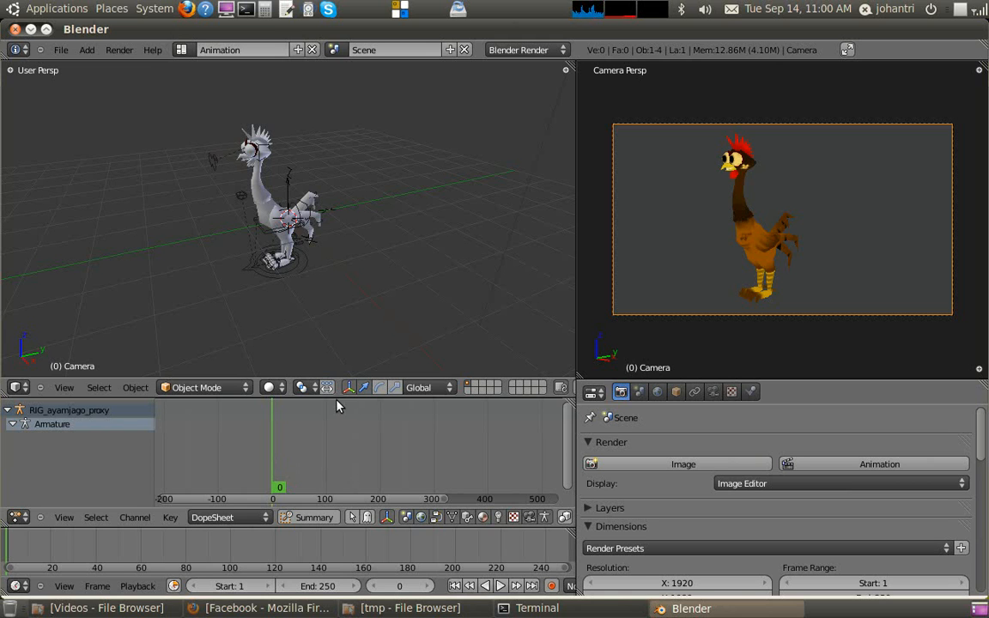
left_click_drag(342, 398, 342, 408)
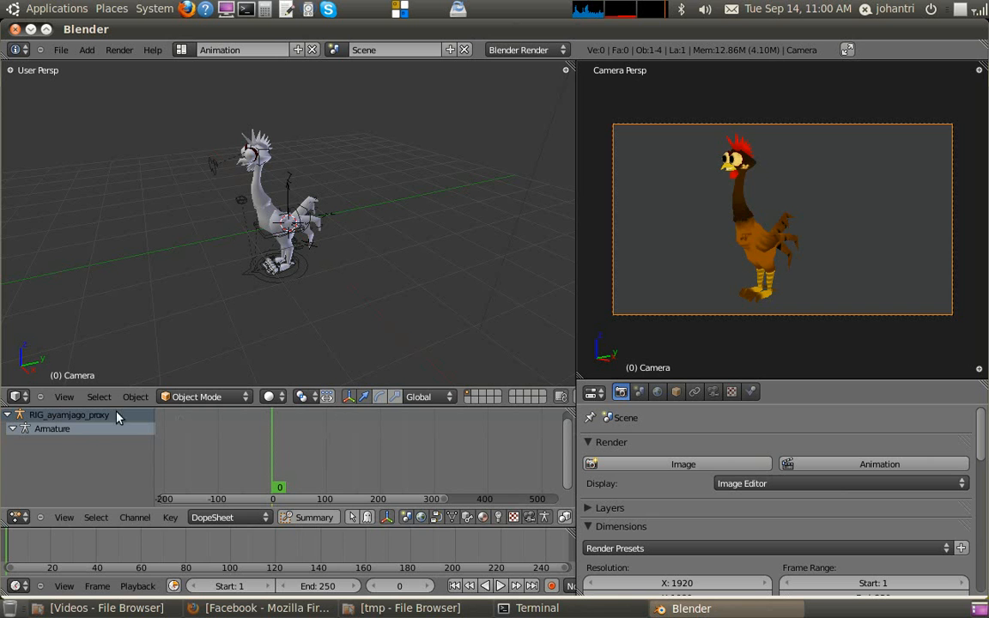
Split off a Graph Editor above the DopeSheet, then join it back into the DopeSheet and shrink that area again.
left_click_drag(178, 405, 168, 433)
left_click_drag(9, 434, 6, 323)
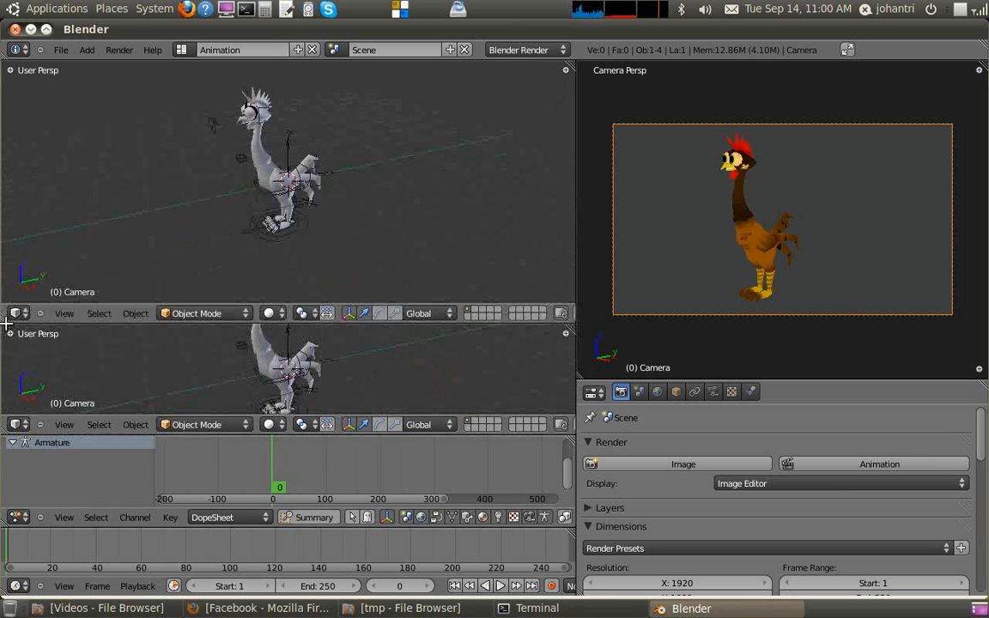
left_click(21, 427)
left_click(31, 375)
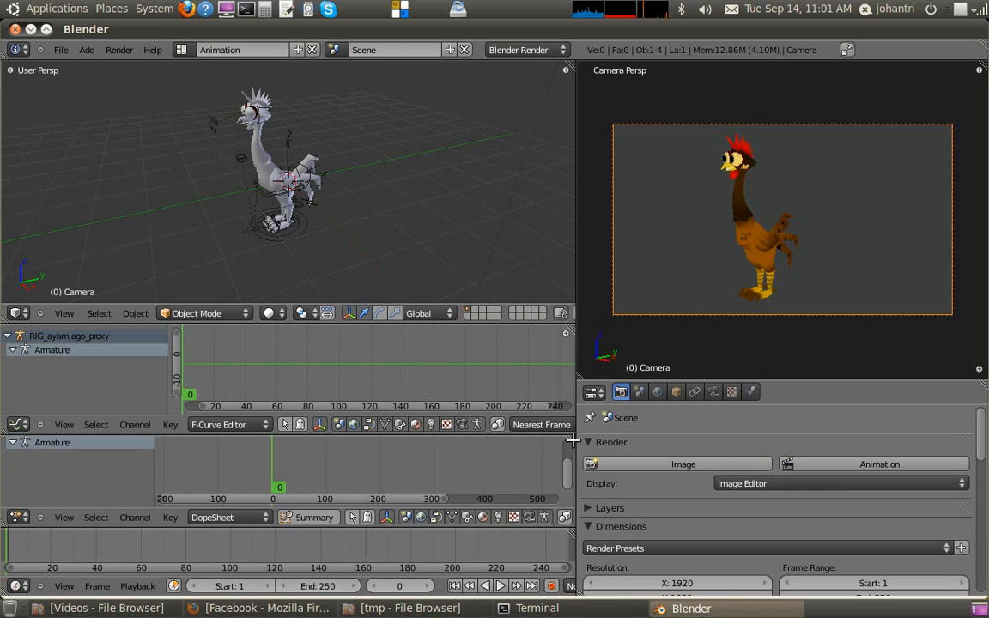
left_click_drag(573, 441, 467, 348)
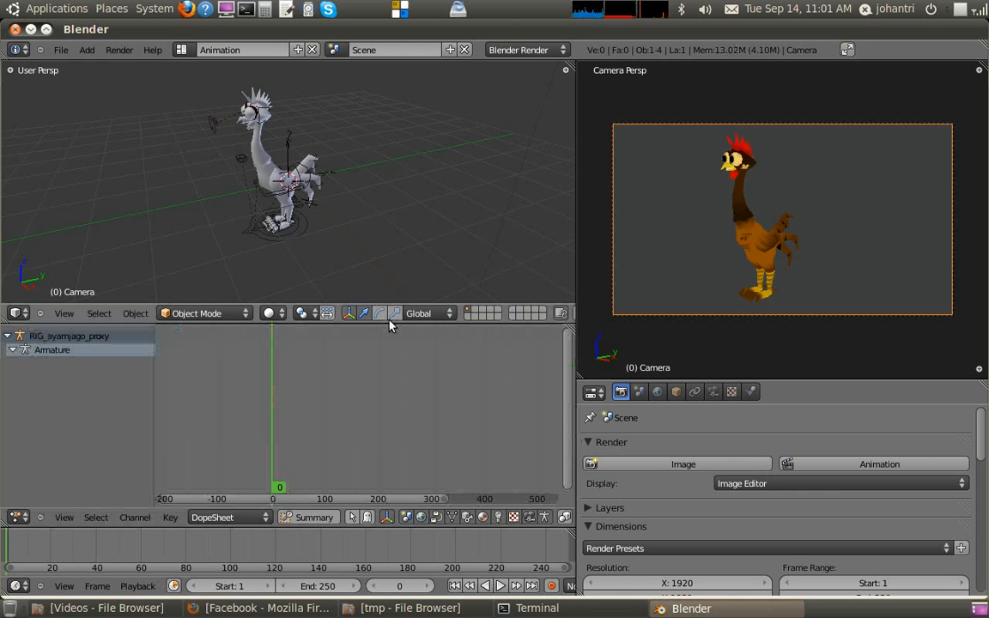
left_click_drag(392, 322, 393, 436)
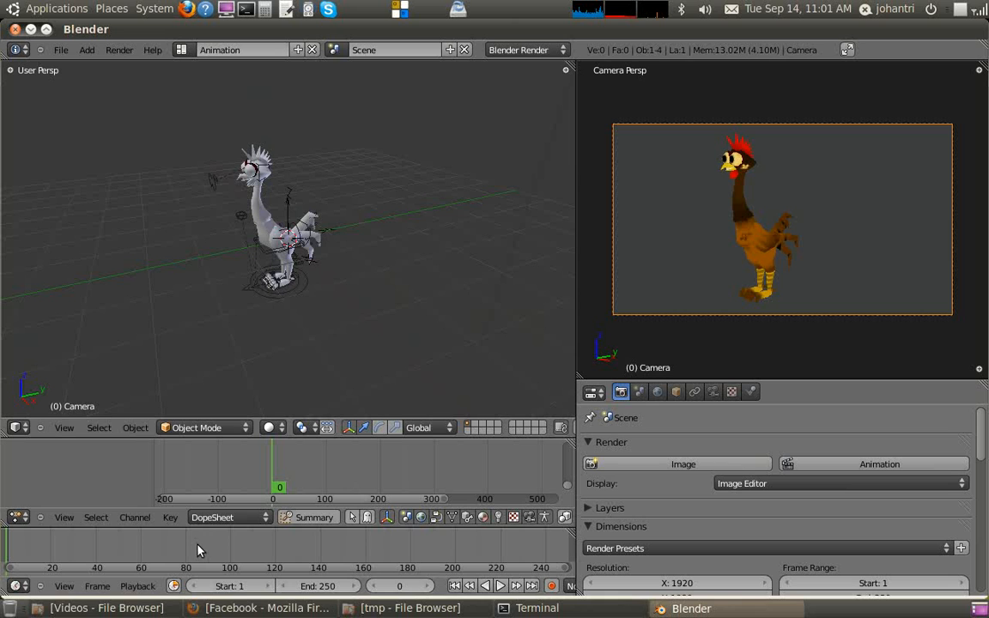
Move the timeline to frame 40 and make it the end frame of the animation range.
left_click(97, 556)
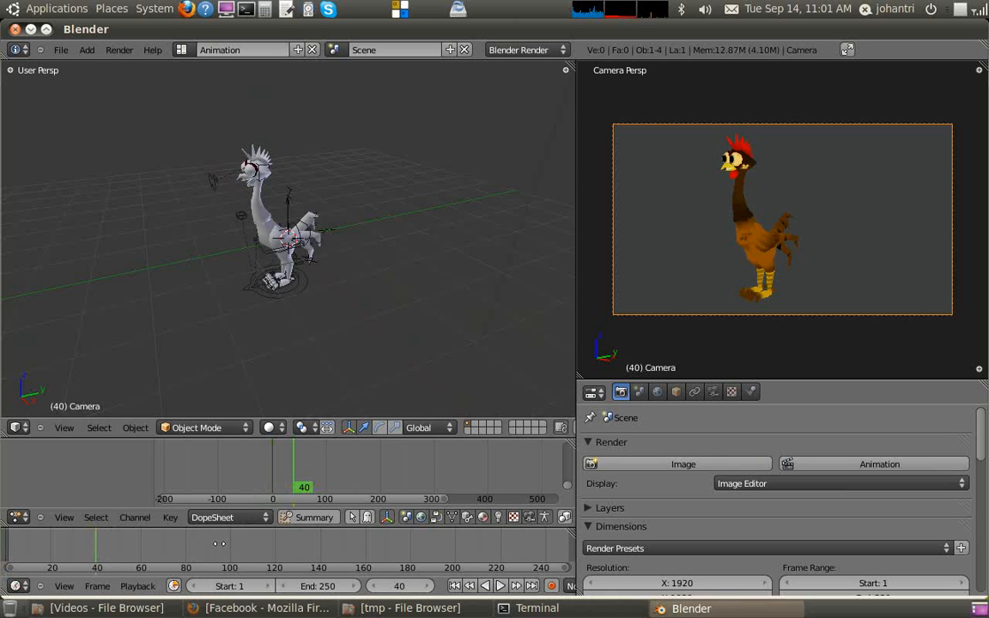
middle_click_drag(216, 537, 325, 541)
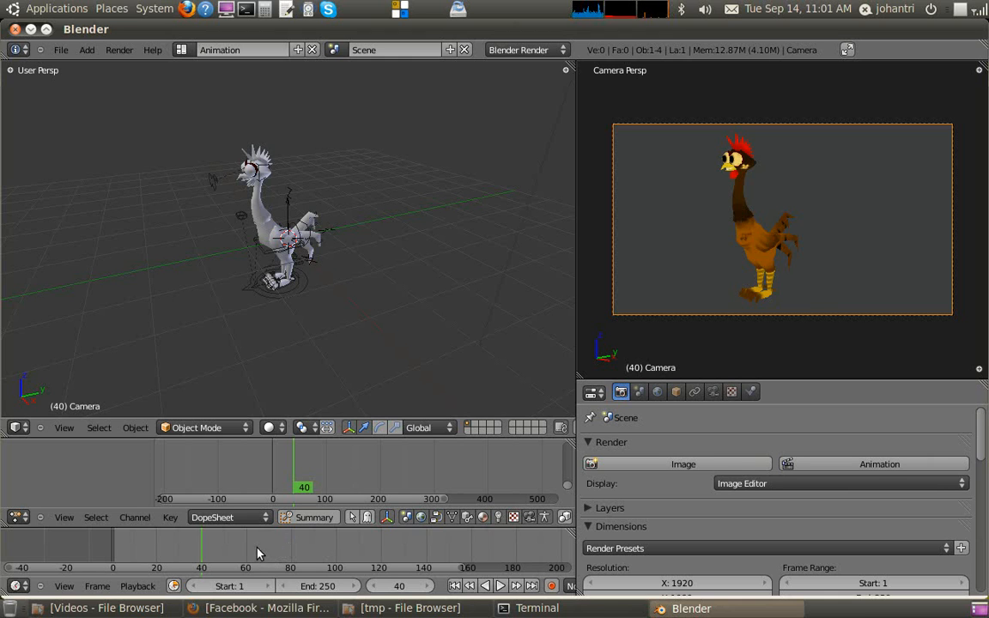
key("e")
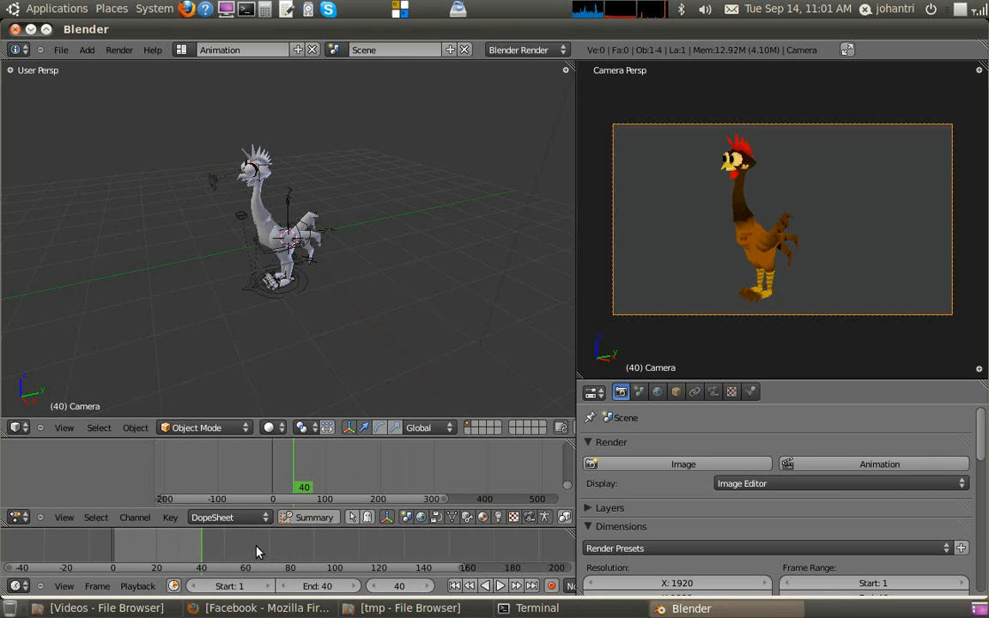
Try the animation start at frames 40 and 6, and return it to frame 1 with the current frame at 40.
key("s")
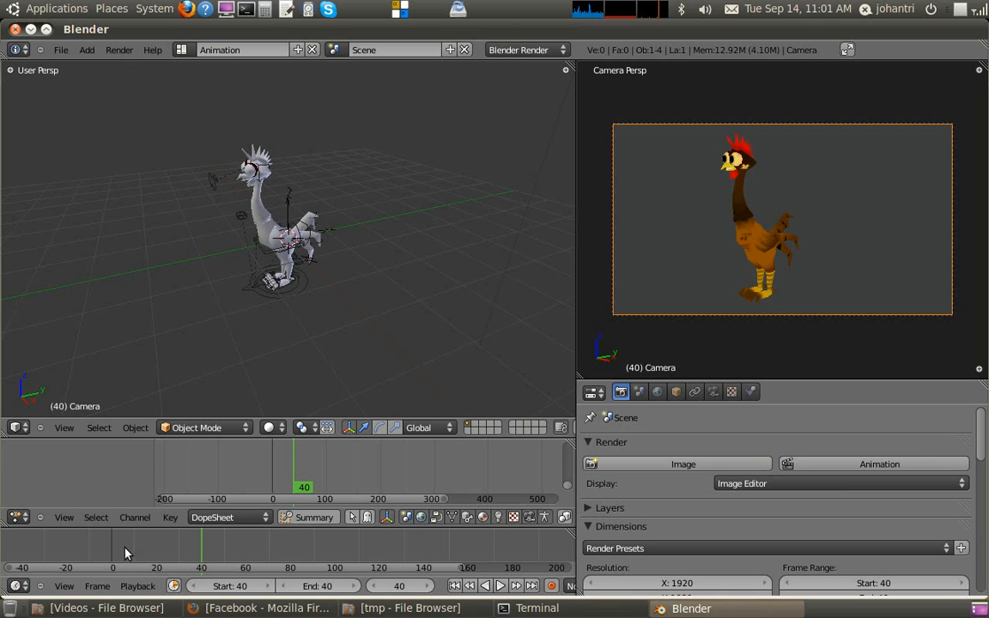
left_click(125, 552)
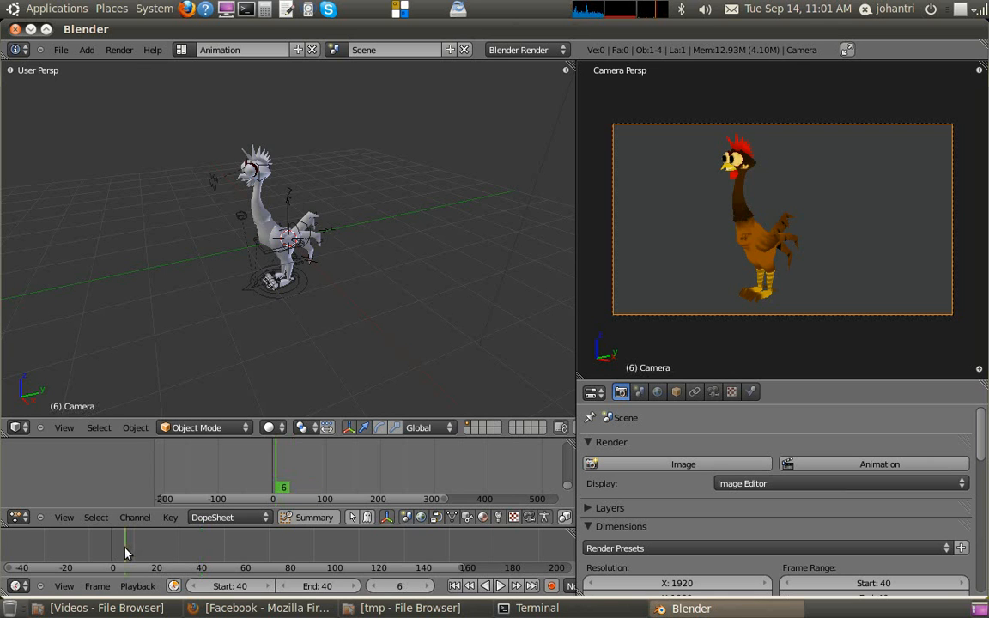
key("s")
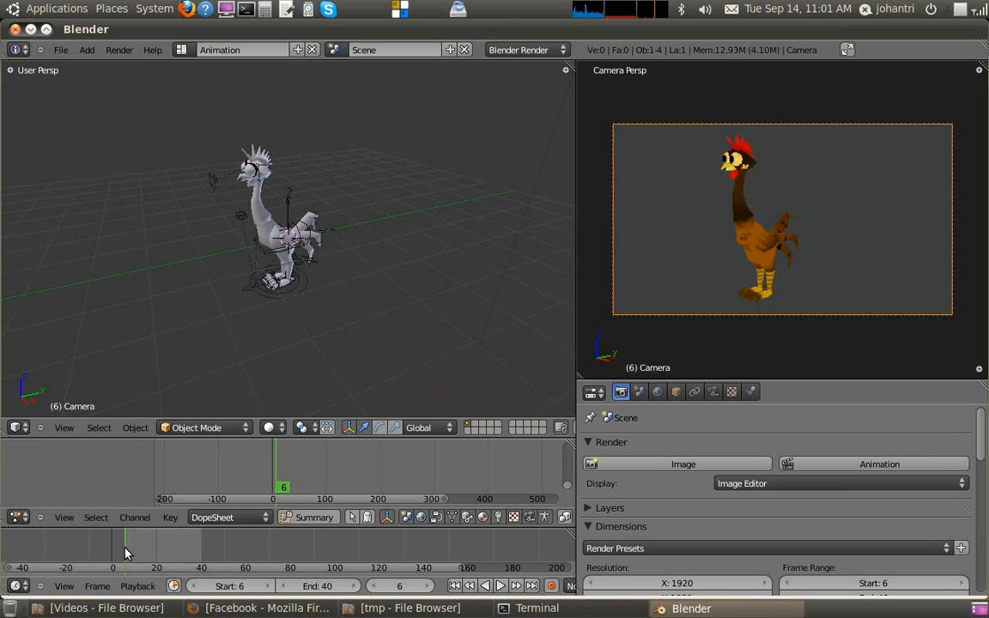
left_click(203, 554)
left_click(205, 554)
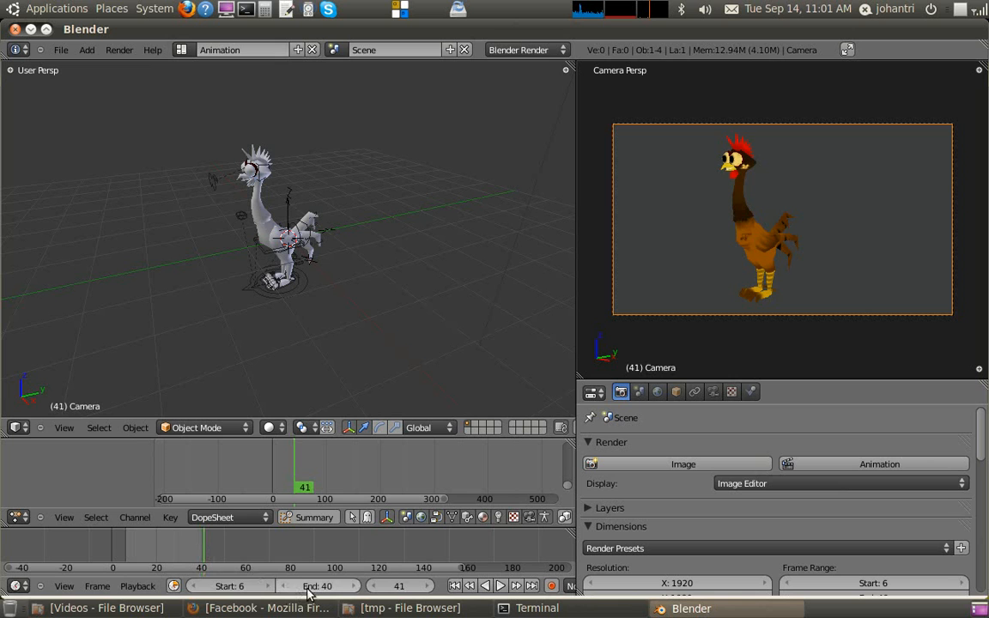
left_click(122, 552)
left_click_drag(122, 552, 201, 558)
key("s")
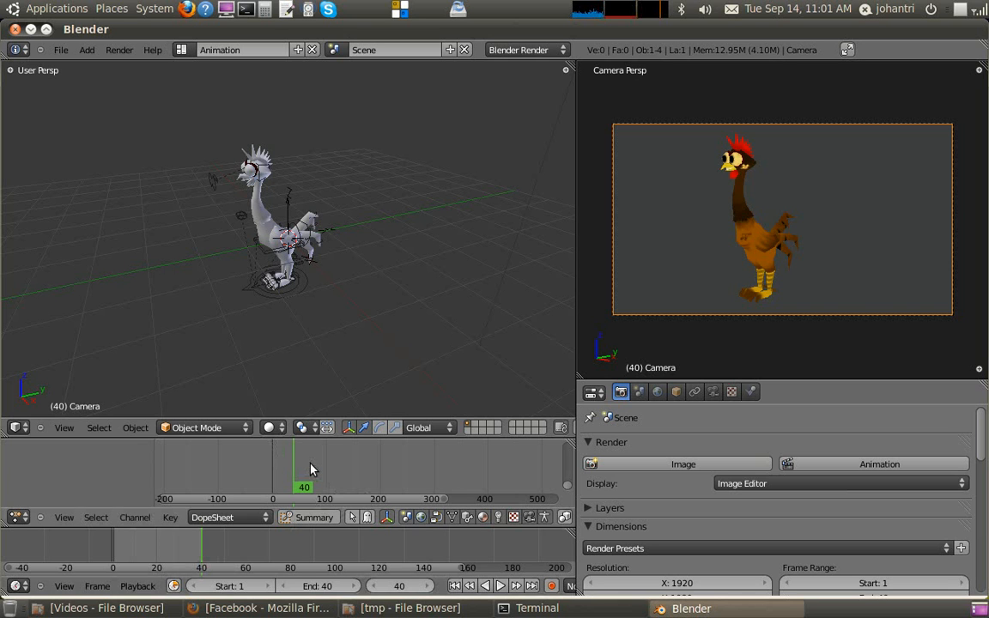
Fit the DopeSheet to the frame range and switch the main 3D view's shading to Textured.
key("Home")
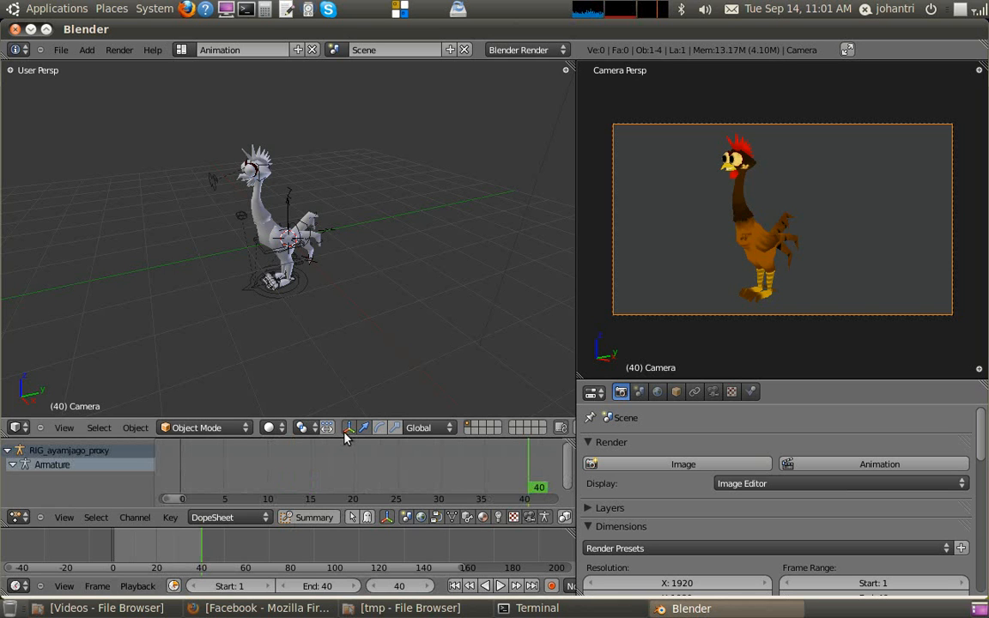
left_click(273, 428)
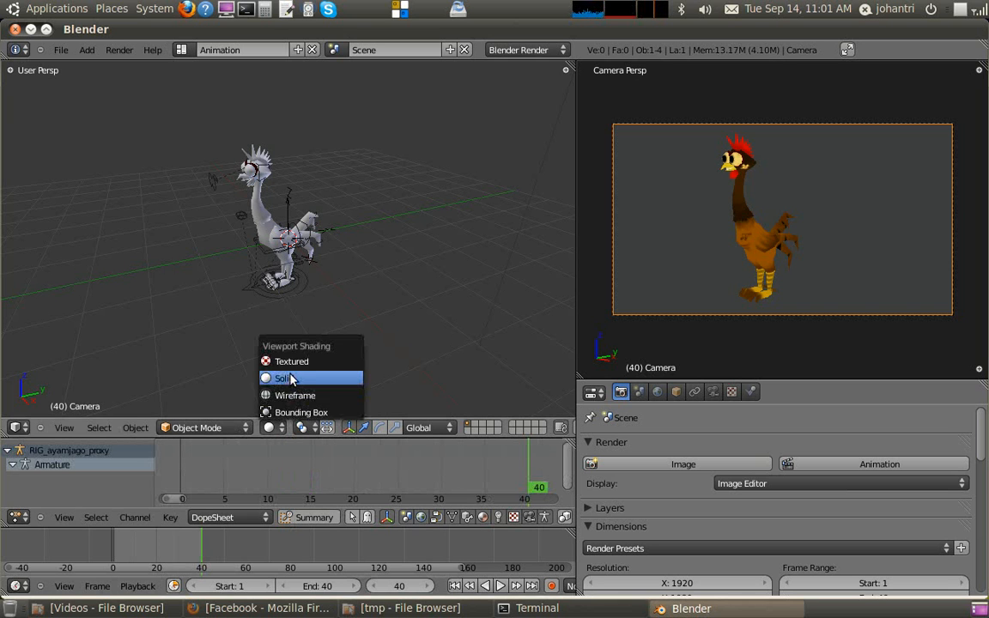
left_click(290, 364)
mouse_move(296, 290)
middle_mouse_down("shift")
mouse_move(298, 318)
mouse_move(309, 294)
middle_mouse_up("shift")
scroll(323, 310, "up", 3)
middle_click_drag(333, 332, 340, 306, "shift")
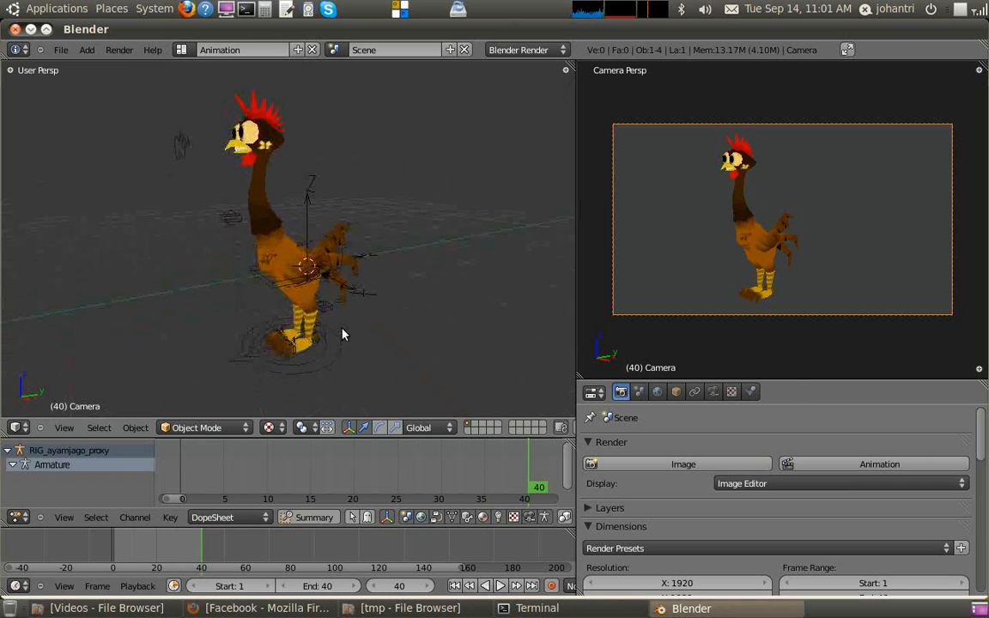
Select the rooster rig's Bodi control and turn off the relationship lines in the main 3D view's display settings.
right_click(343, 334)
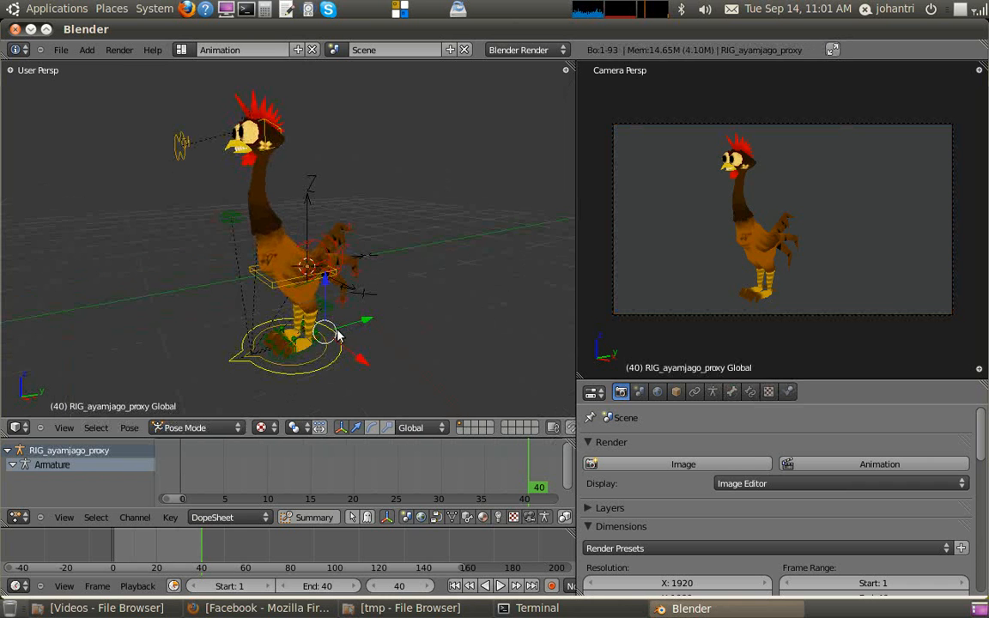
right_click(267, 281)
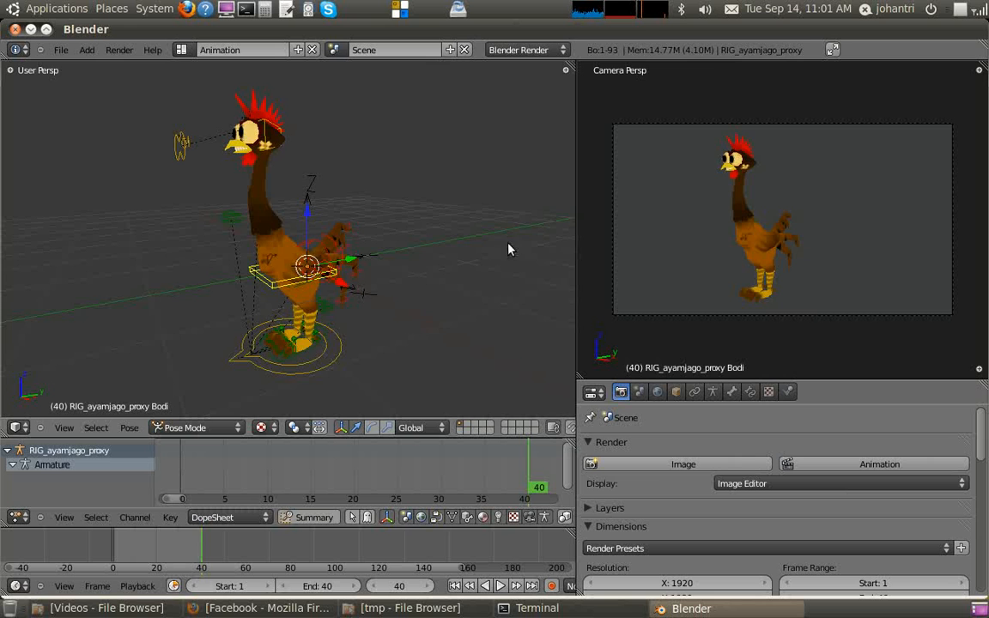
key("n")
scroll(513, 327, "down", 8)
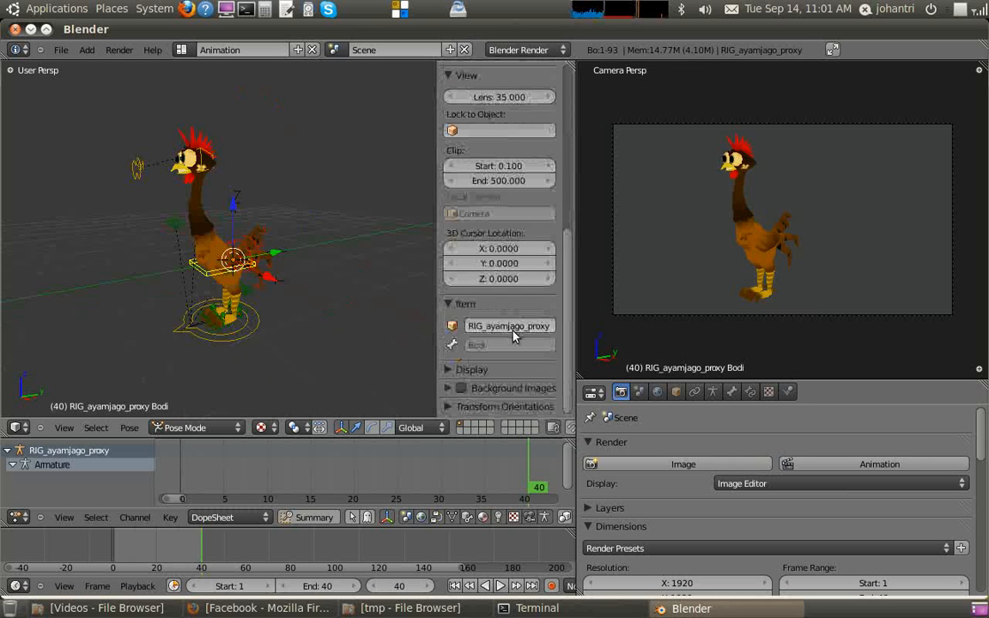
left_click(450, 369)
scroll(453, 365, "down", 4)
left_click(451, 353)
key("n")
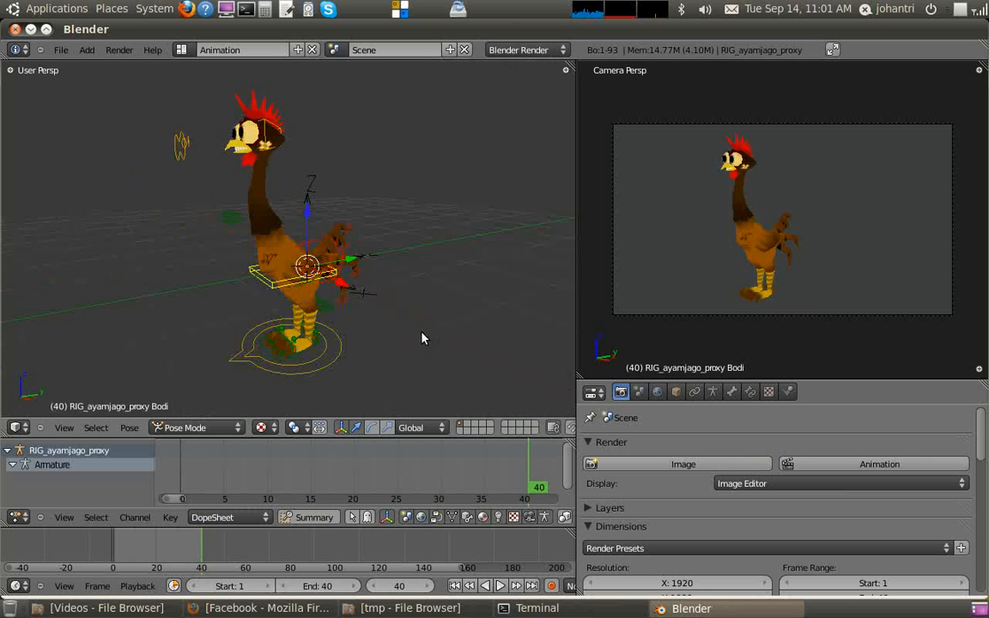
Reframe both 3D views around the rooster and set the current frame to 1 in the DopeSheet.
key("Home")
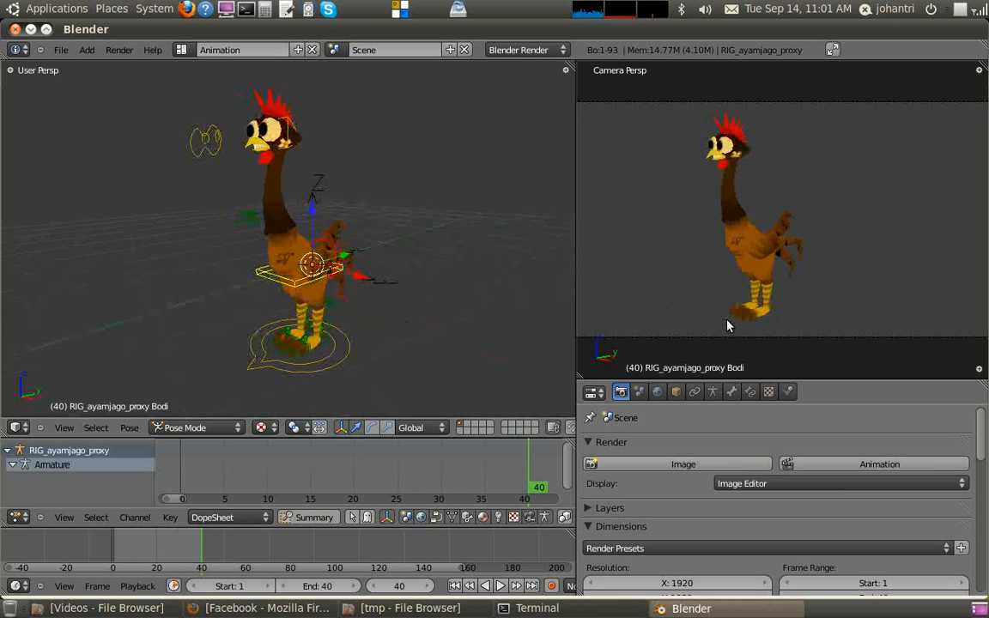
scroll(727, 325, "down", 1)
middle_click_drag(339, 302, 336, 312, "shift")
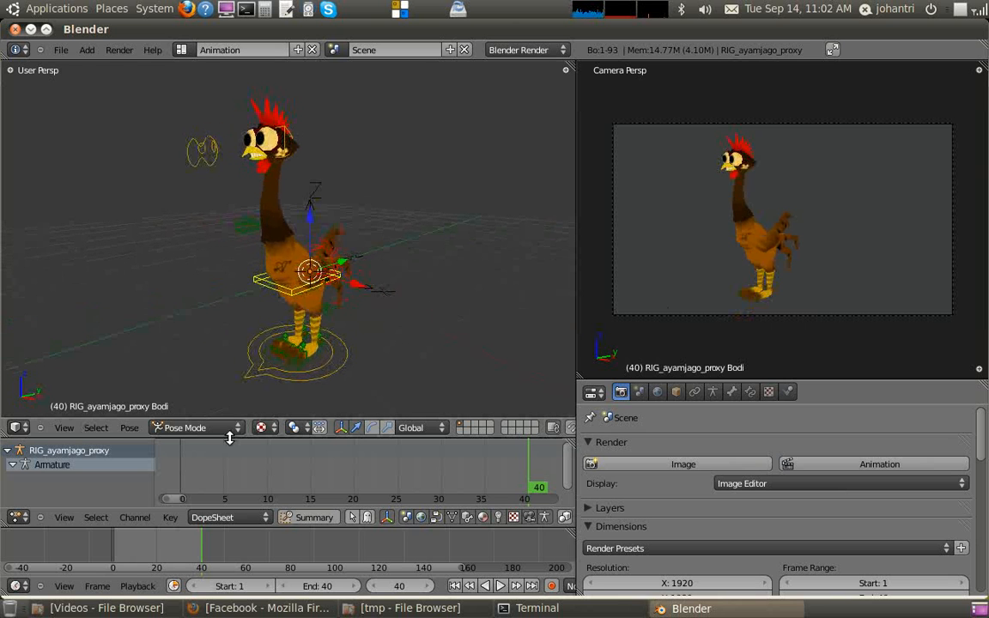
left_click_drag(197, 470, 183, 470)
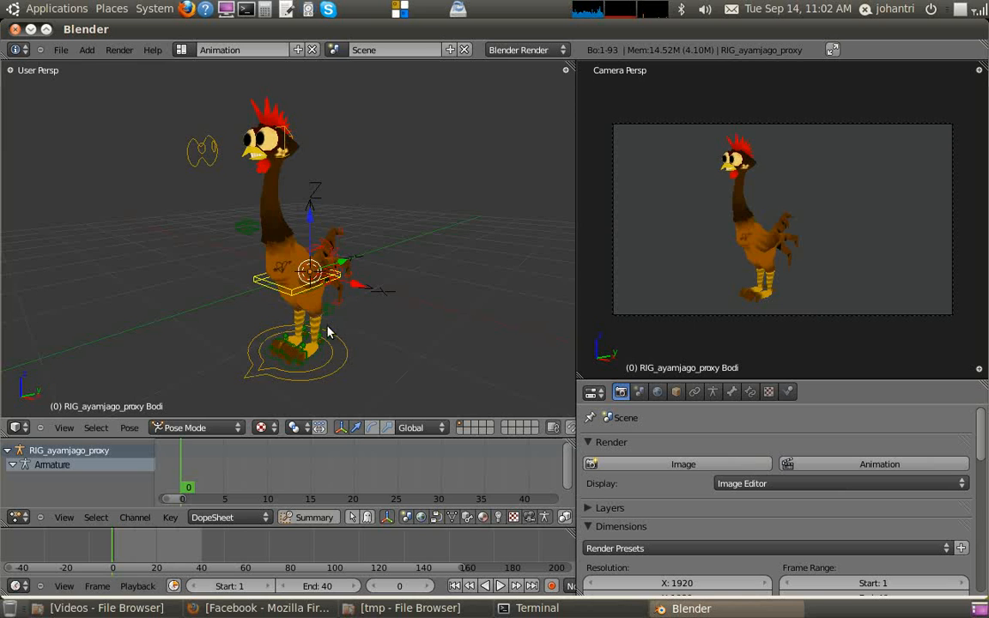
left_click(191, 484)
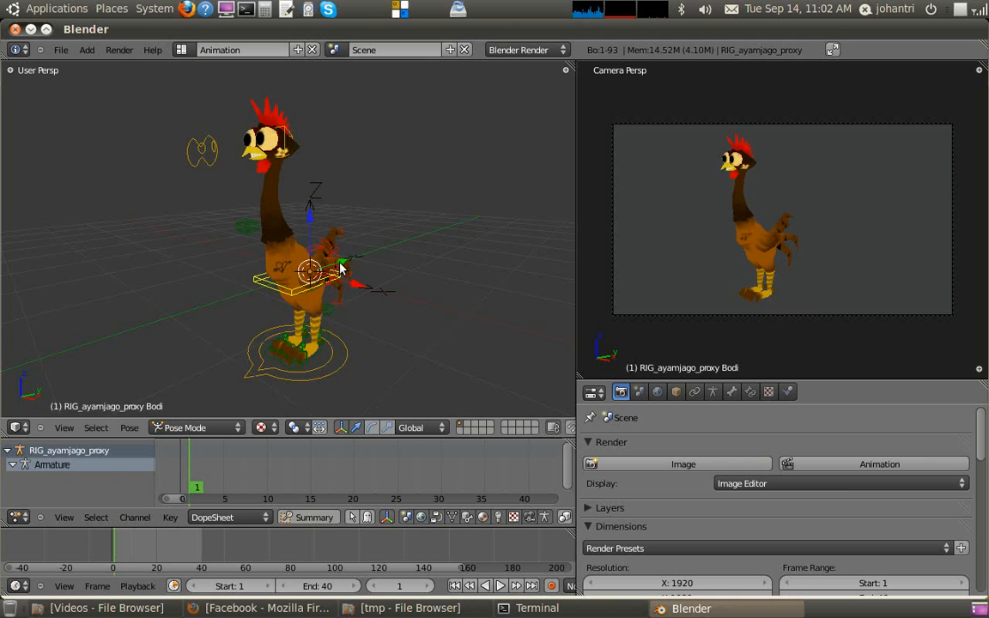
Move the Bodi control about 0.12 units forward and shift the Hookkepala head control forward and down.
key("g")
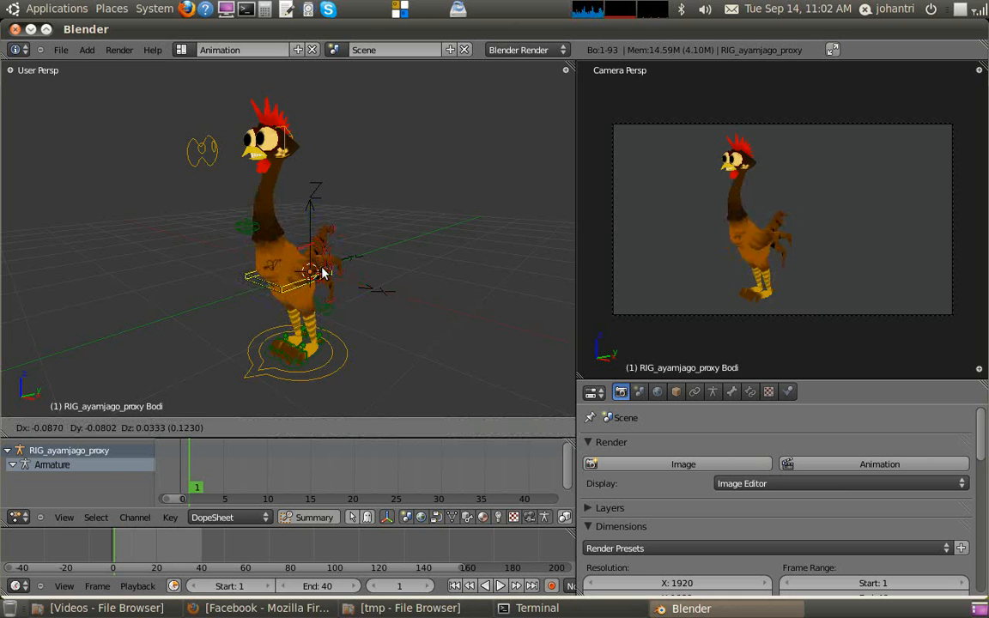
left_click(323, 273)
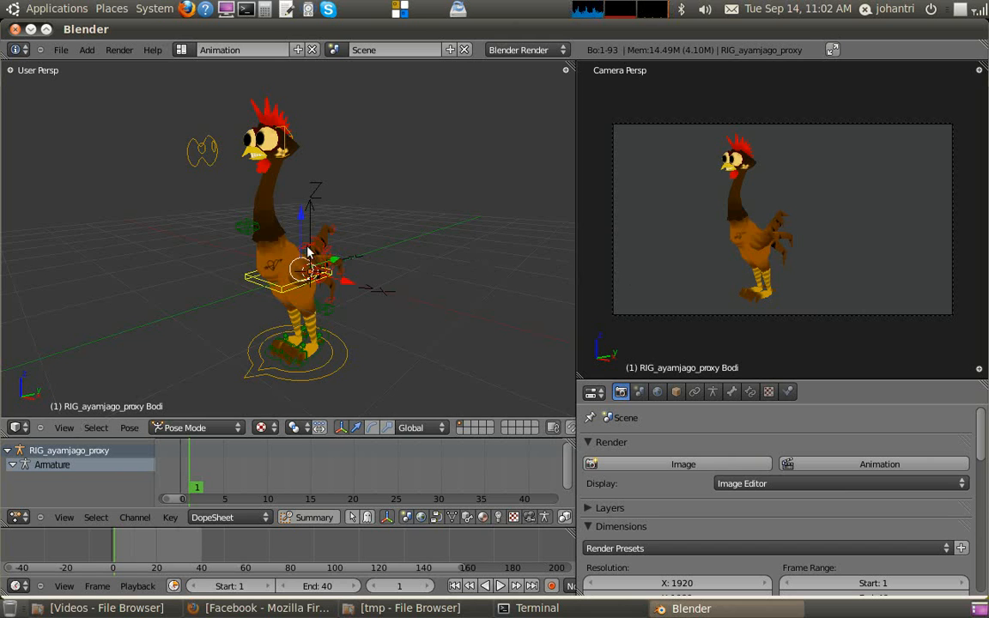
right_click(260, 135)
key("g")
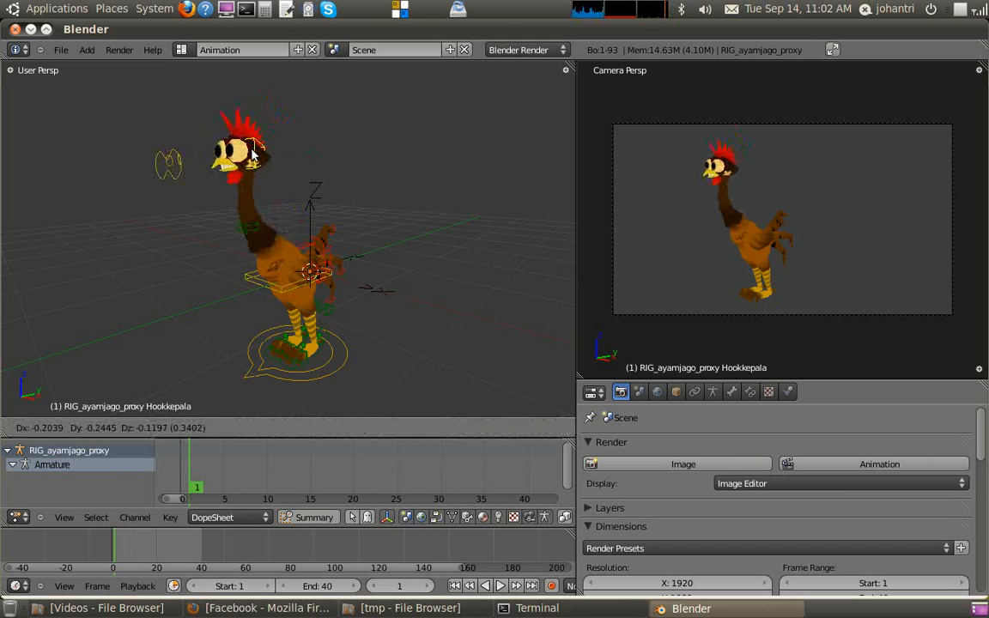
left_click(256, 158)
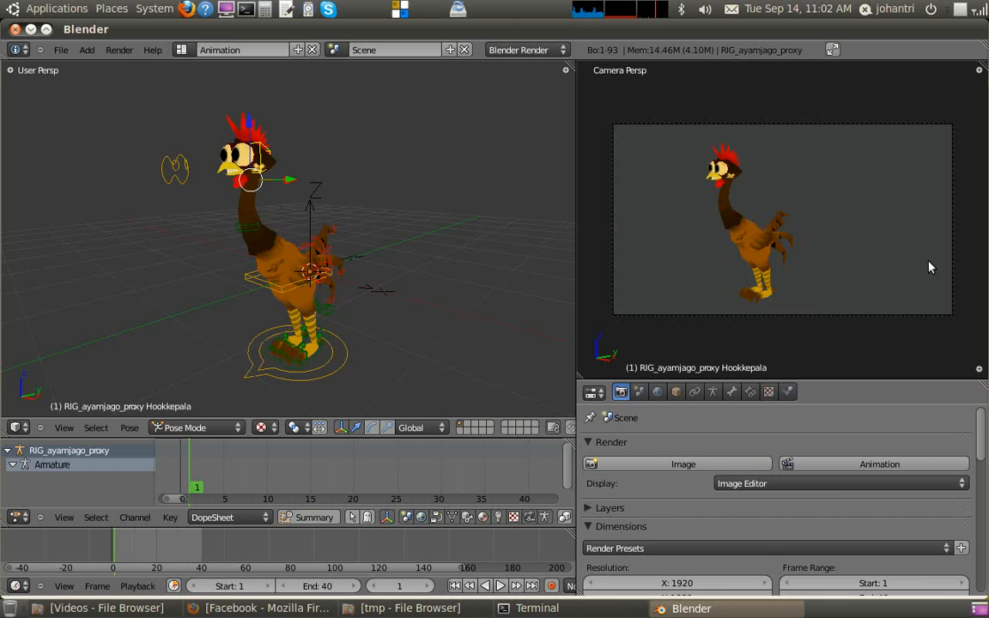
Move the left foot control kakiALL.L away from the other foot and rotate it to turn the foot outward.
right_click(290, 322)
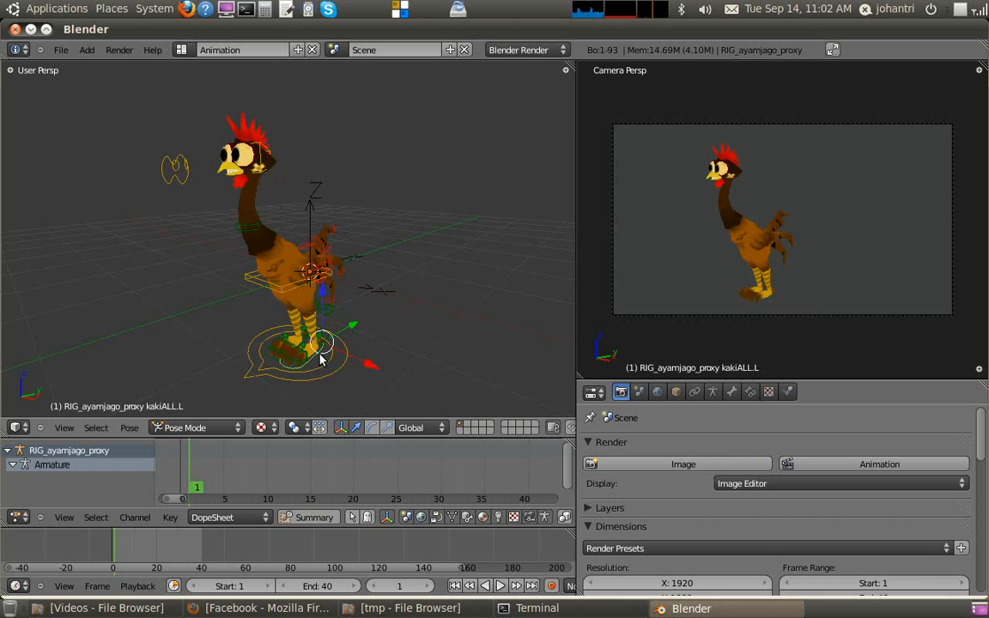
key("g")
left_click(371, 375)
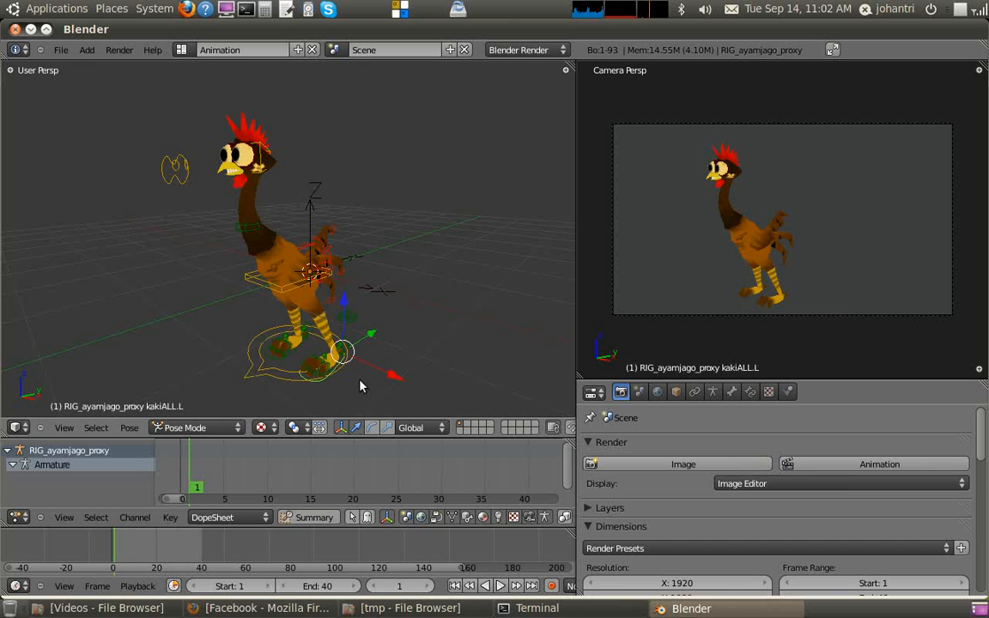
left_click(371, 427)
mouse_move(366, 393)
left_mouse_down()
mouse_move(420, 370)
mouse_move(370, 371)
mouse_move(379, 380)
left_mouse_up()
left_click(356, 428)
Shift the Bodi control slightly down and back between the spread feet and lower the head control to balance the pose.
right_click(283, 294)
left_click_drag(301, 225, 305, 235)
left_click_drag(343, 289, 351, 289)
left_click_drag(314, 239, 314, 239)
right_click_drag(265, 153, 257, 167)
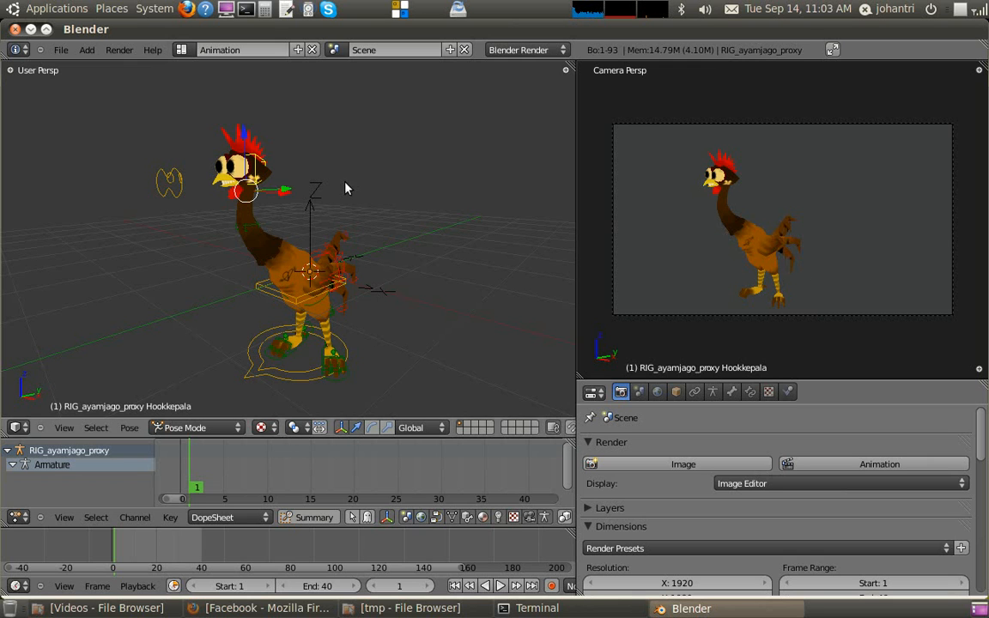
Try moving the head control down against the body and trackball-rotating the Bodi control to test the rig's flexibility.
key("g")
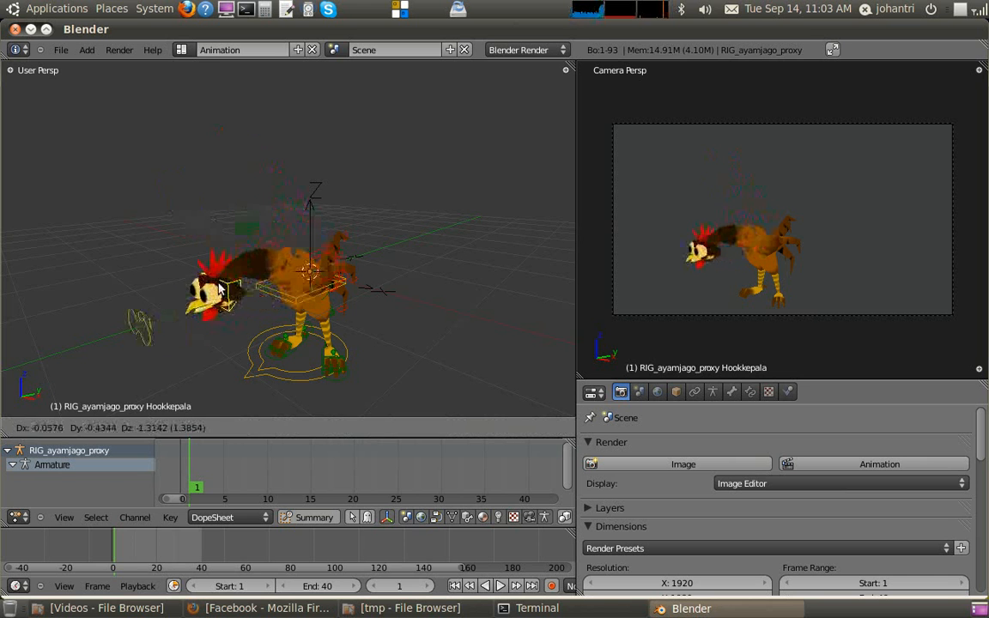
left_click(292, 275)
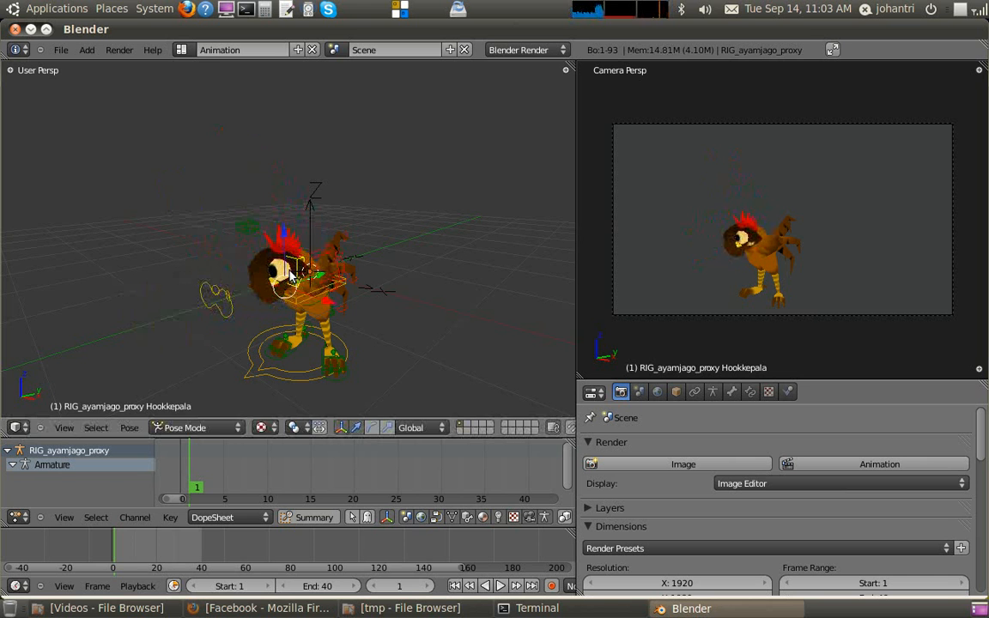
right_click(343, 291)
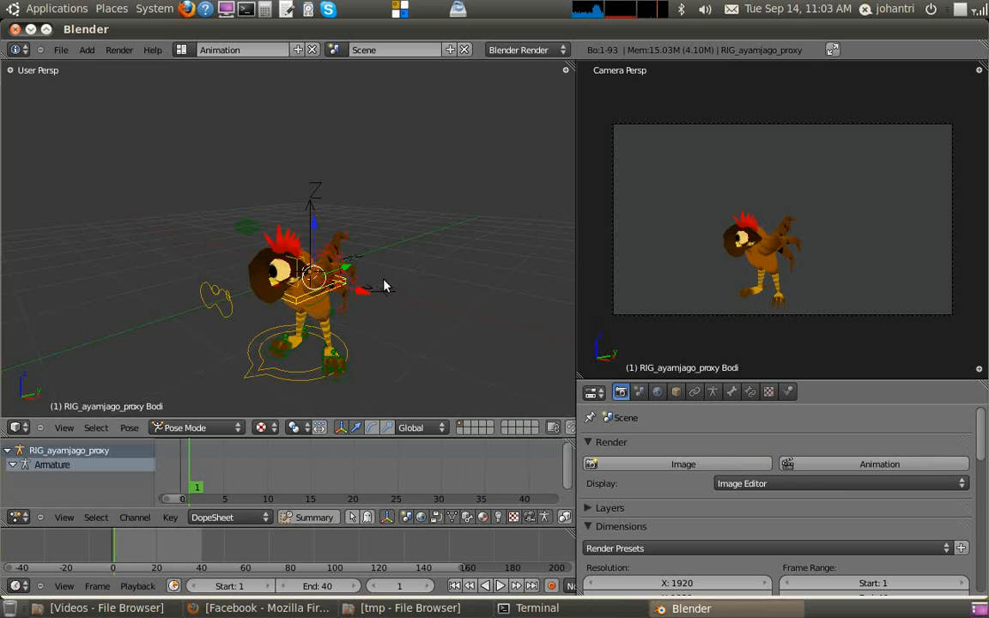
key("r")
key("r")
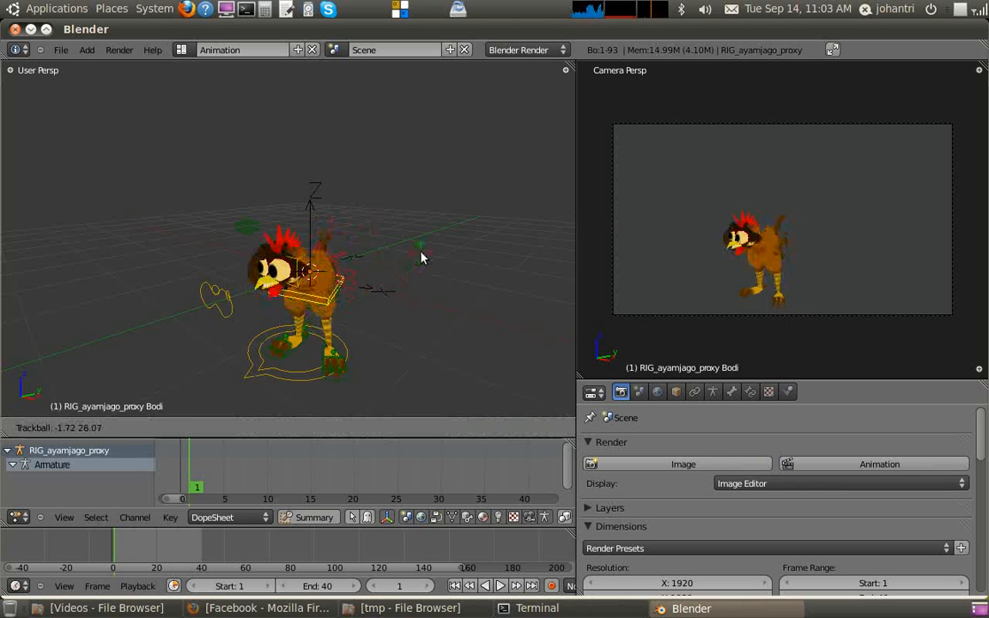
left_click(381, 273)
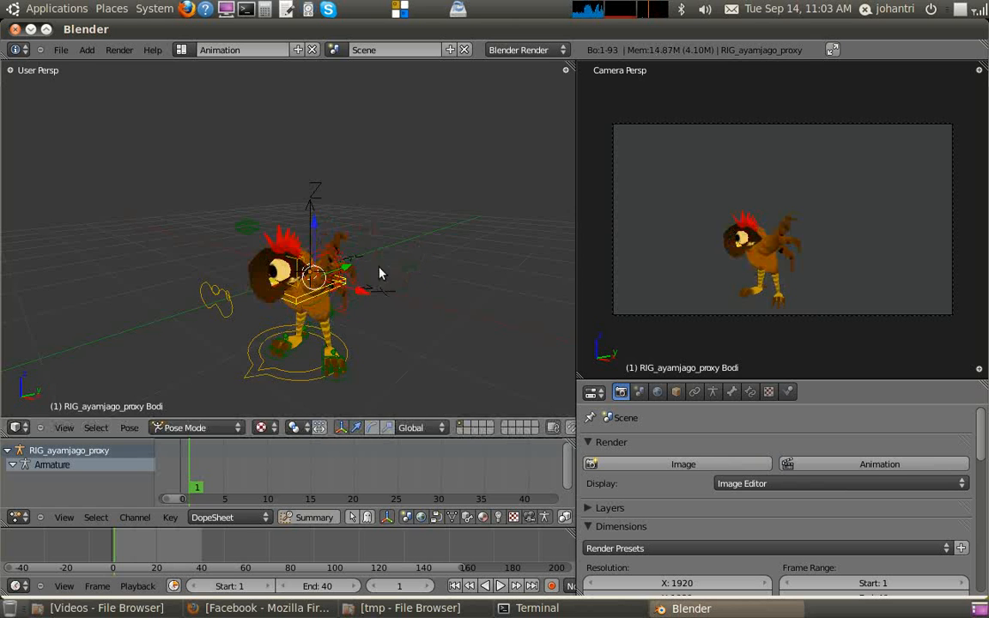
right_click(292, 272)
key("g")
right_click(227, 172)
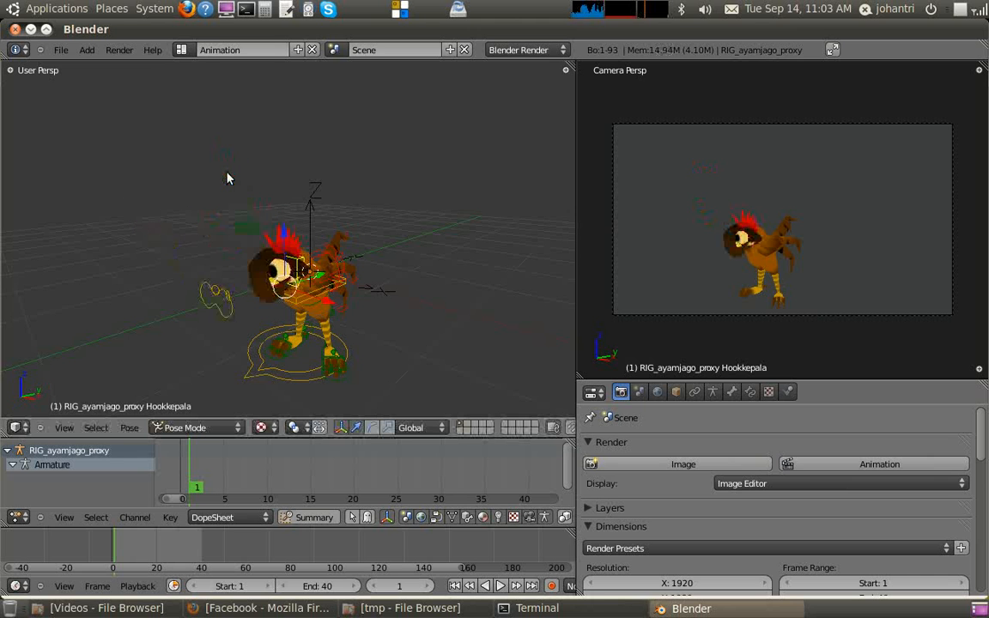
Undo the head and body test changes to restore the standing pose.
key("ctrl+z")
key("ctrl+z")
key("ctrl+z")
key("ctrl+z")
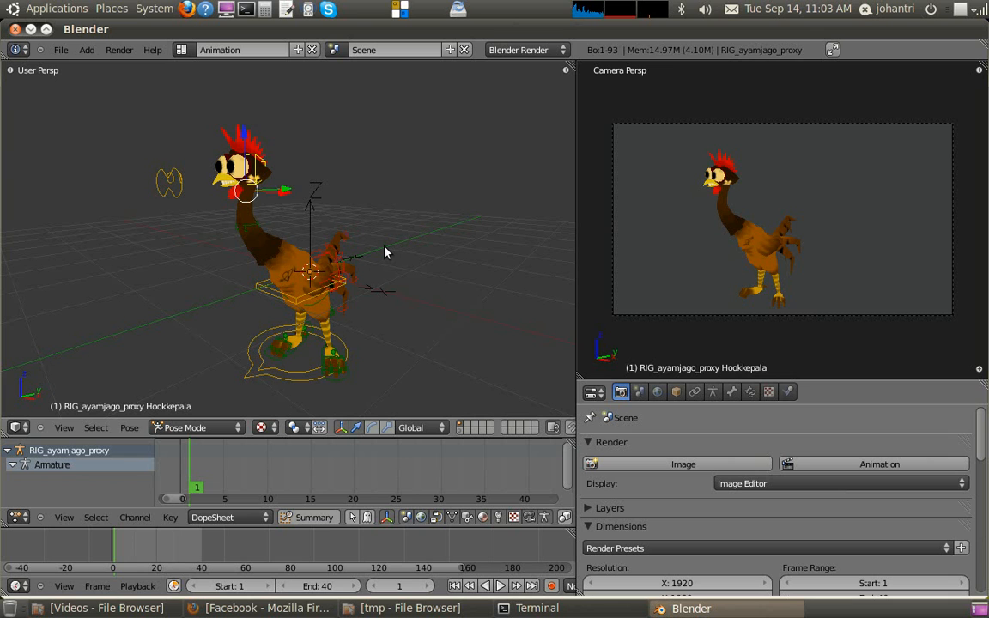
Select all the rig's bones, insert a LocRotScale keyframe at frame 1, and check the keyed channels in the enlarged DopeSheet.
key("a")
key("a")
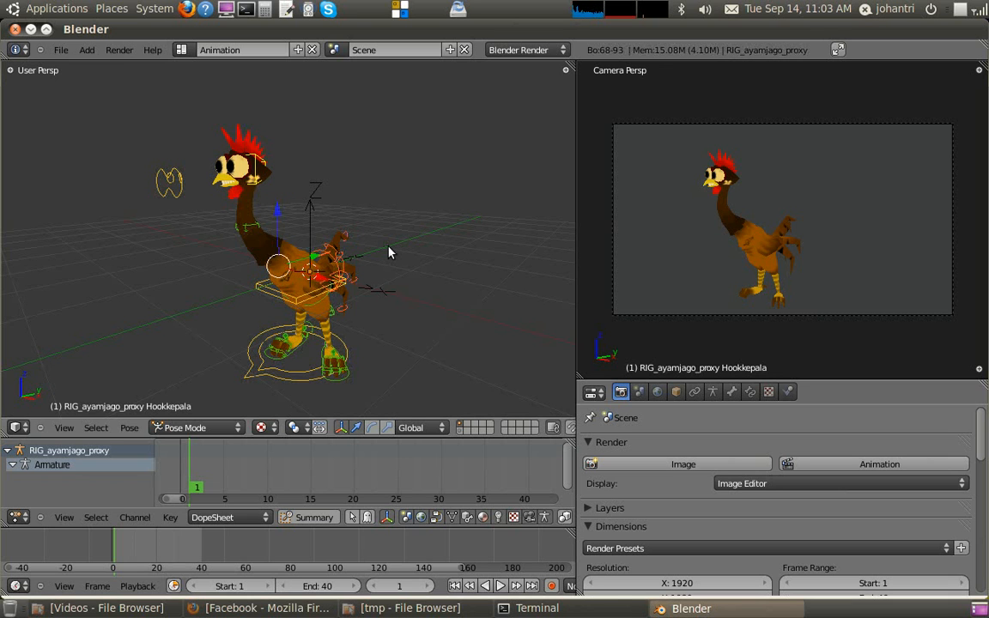
key("i")
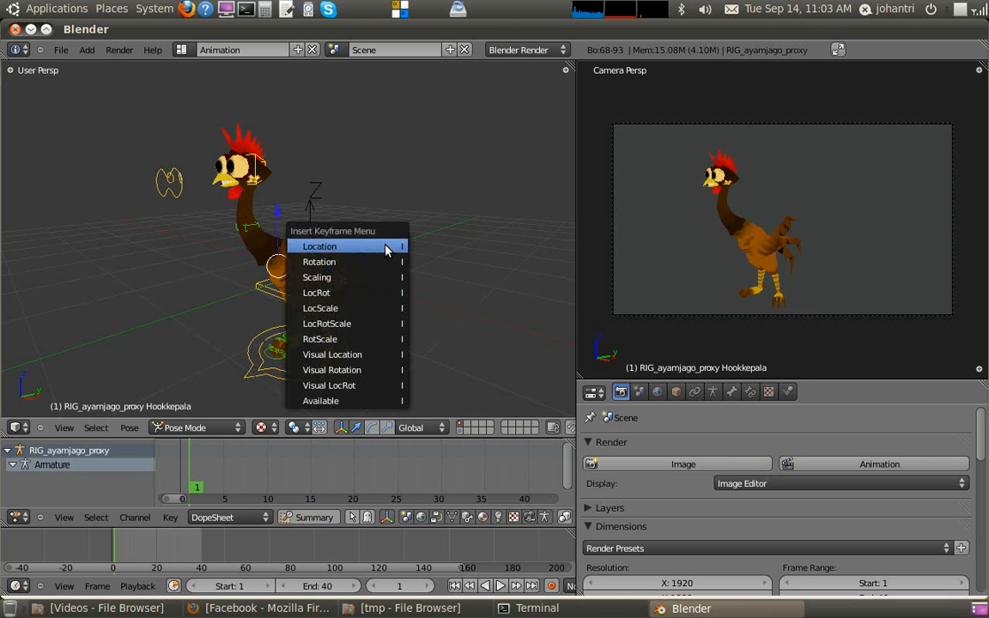
left_click(382, 324)
left_click_drag(232, 434, 225, 362)
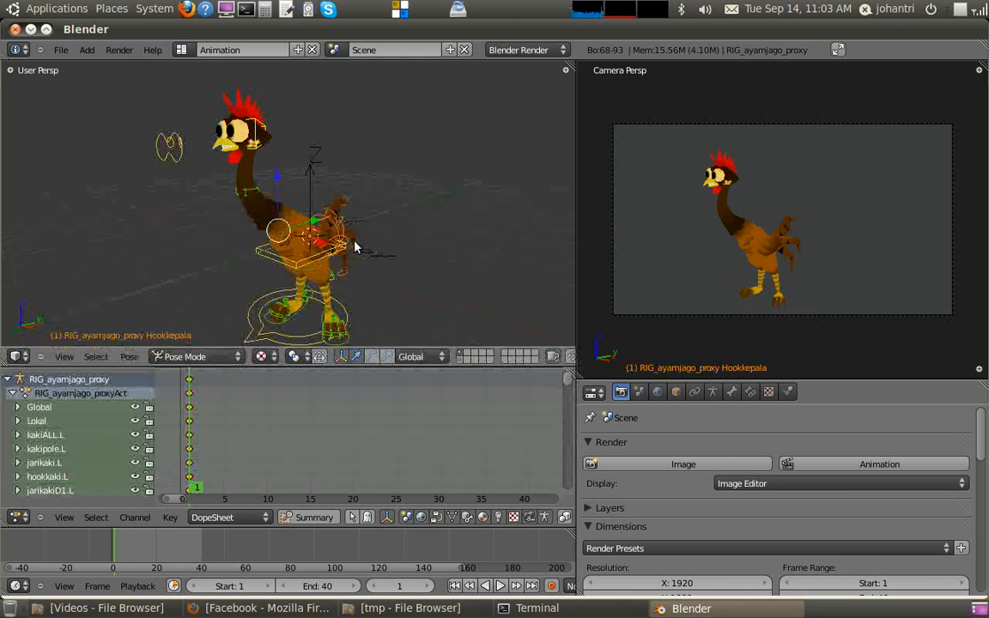
left_click_drag(339, 370, 343, 437)
Save the scene to the Desktop folder as "ayam jago".
left_click(62, 50)
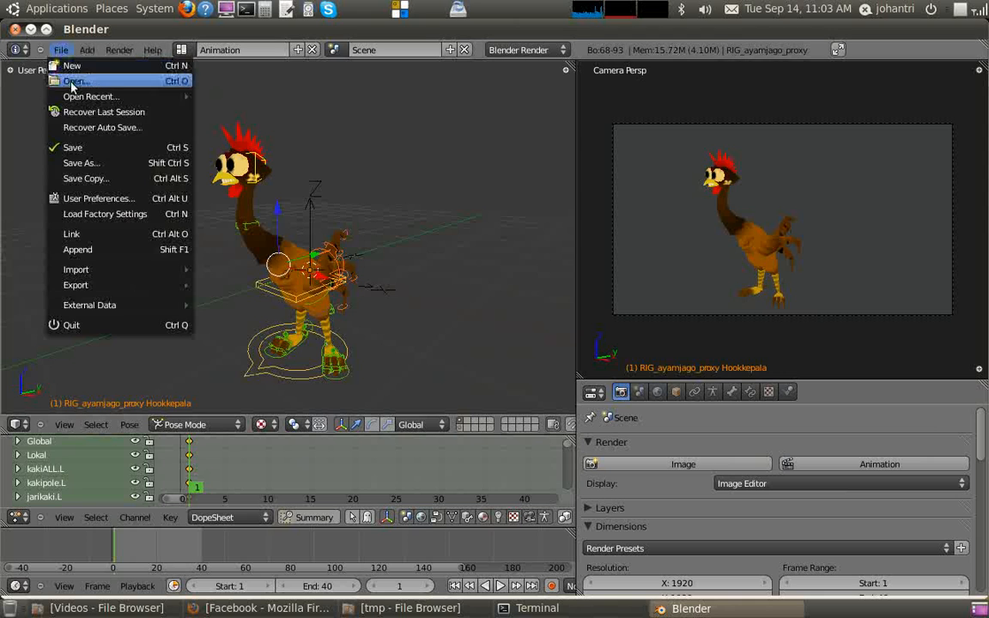
left_click(83, 161)
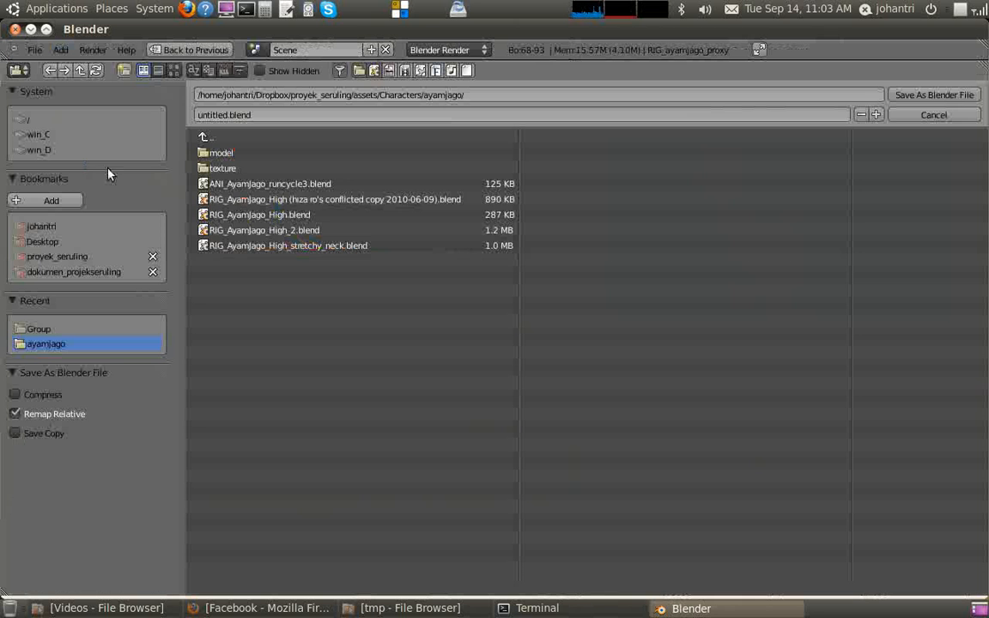
left_click(89, 243)
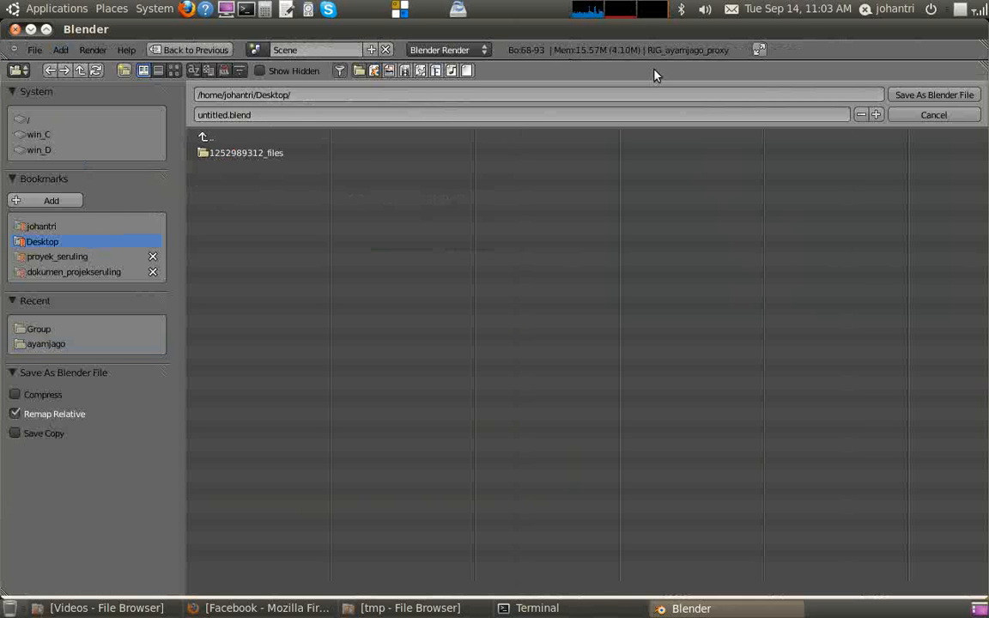
left_click(327, 113)
type("ayam jago")
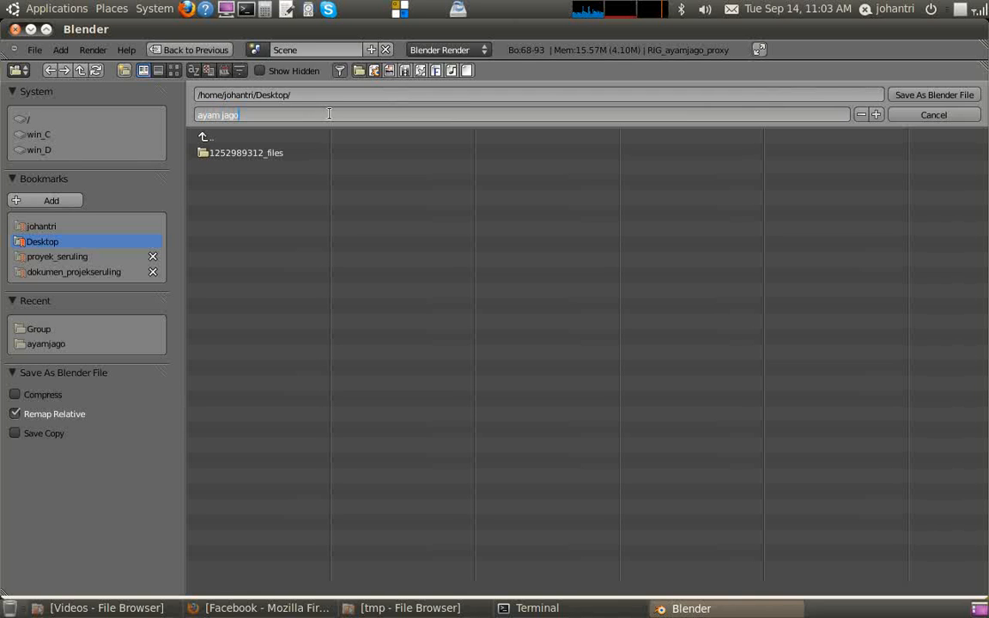
left_click(941, 96)
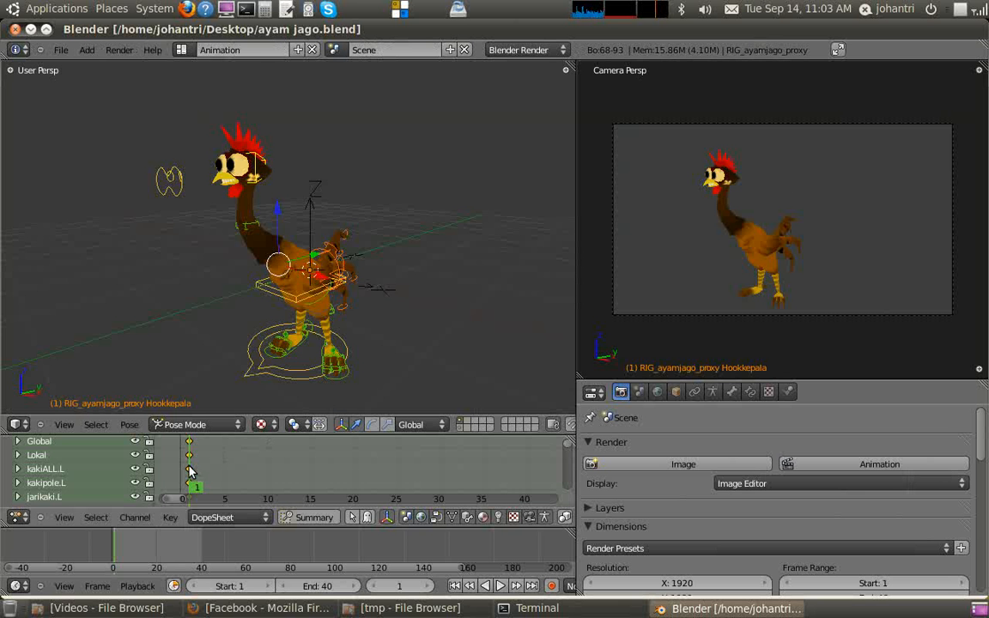
Examine the rig's keyed channels throughout the enlarged DopeSheet, selecting the Bodi and hookmata controls to see how the list responds.
left_click_drag(222, 414, 230, 248)
scroll(227, 343, "down", 10)
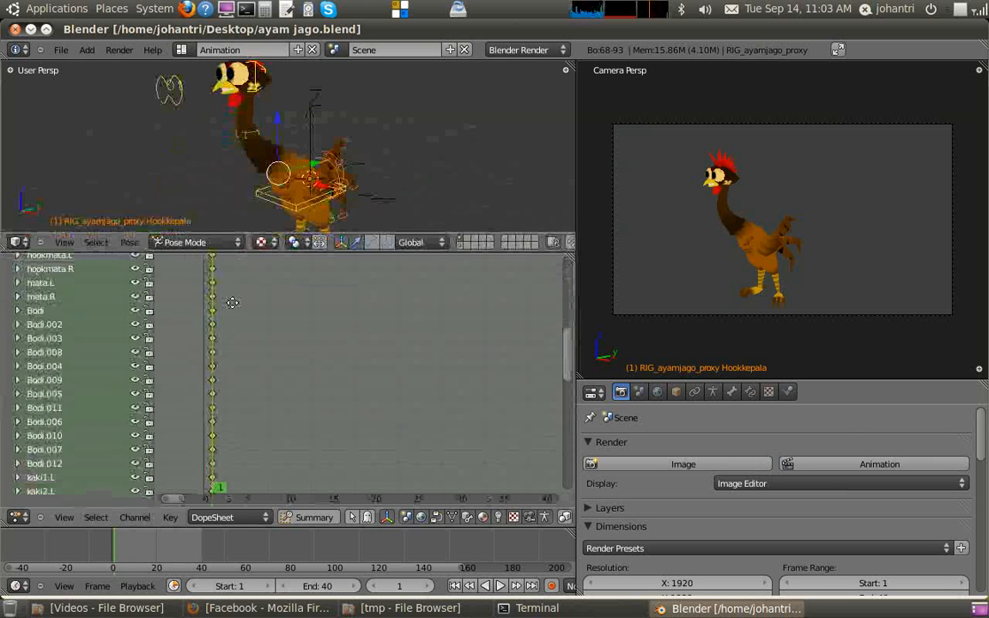
scroll(267, 440, "down", 10)
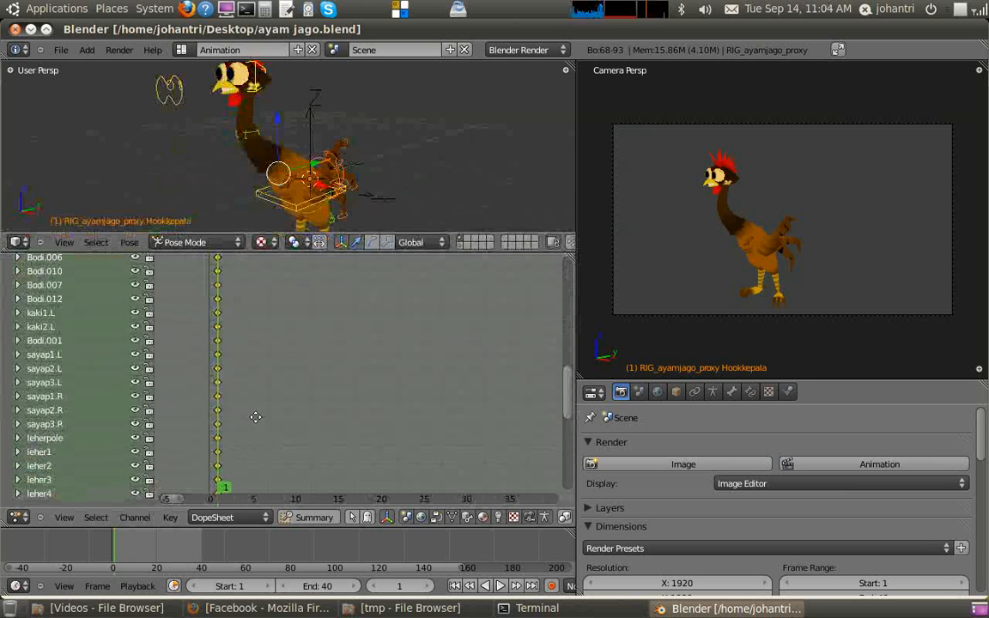
scroll(271, 327, "up", 1)
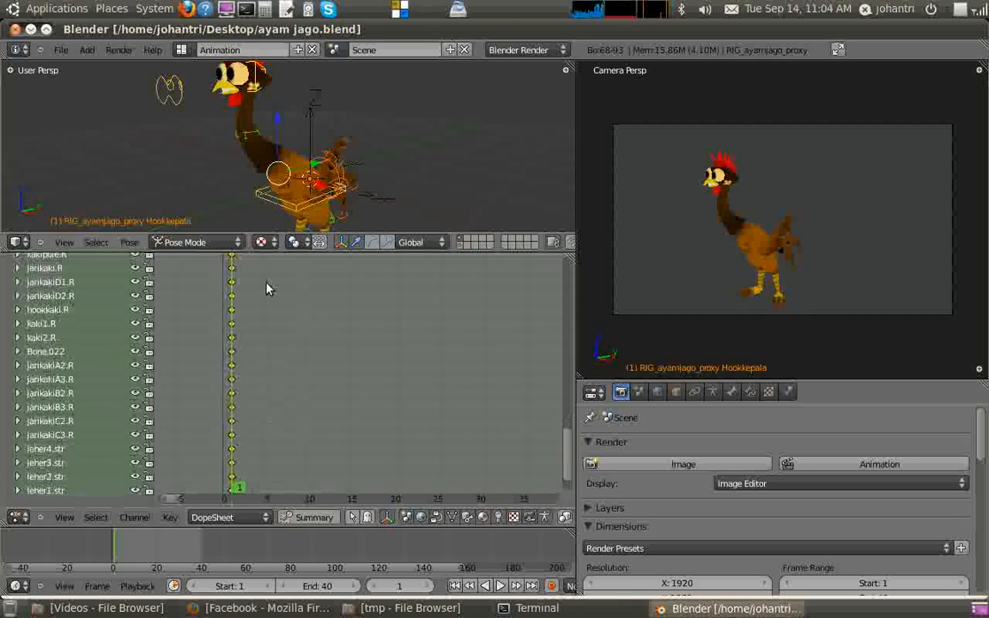
right_click(261, 194)
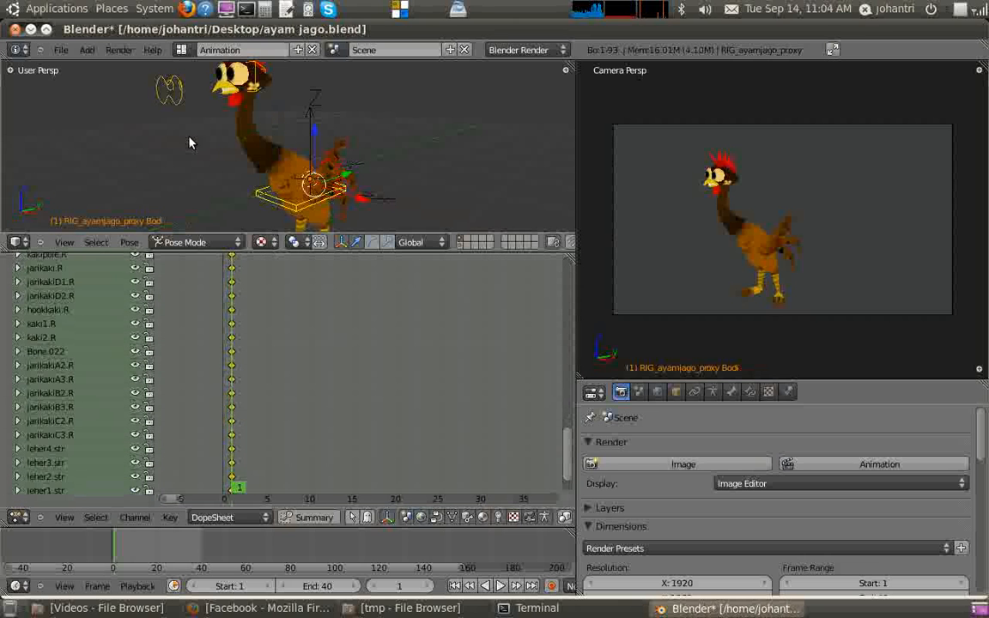
right_click(169, 89)
scroll(254, 358, "down", 5)
scroll(266, 393, "up", 10)
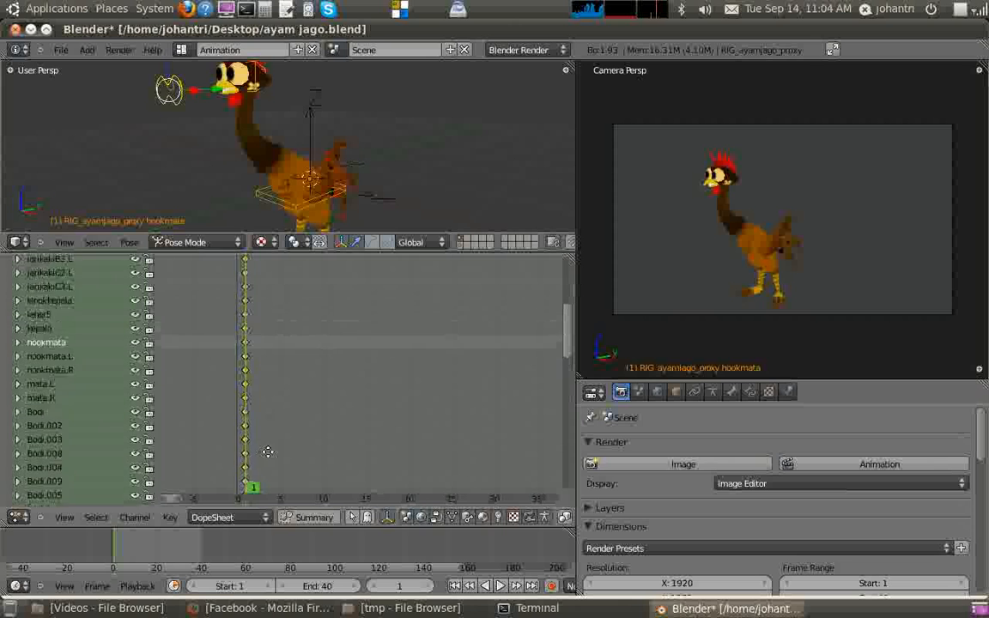
scroll(283, 395, "up", 8)
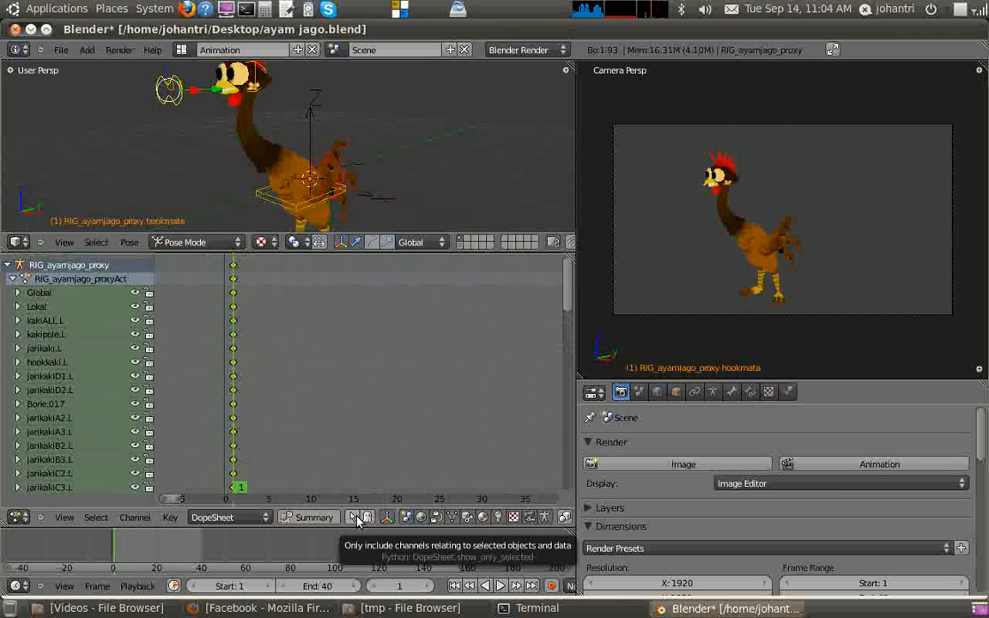
Limit the DopeSheet to channels of selected bones and test it by adding Bodi, Hookkepala and Global to the selection.
left_click(356, 519)
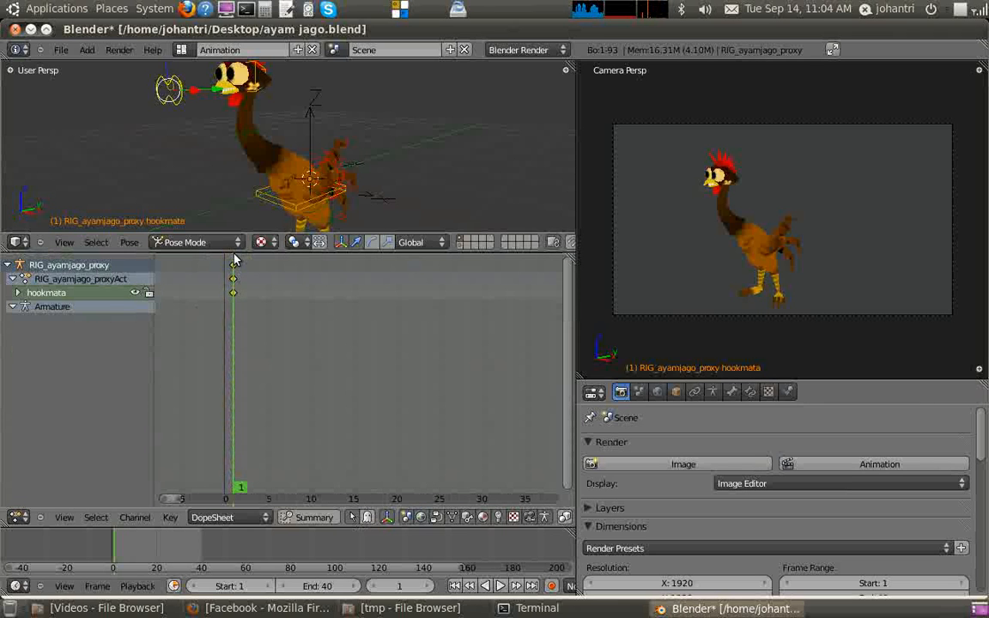
left_click_drag(239, 256, 253, 369)
middle_click_drag(257, 410, 269, 410)
right_click(260, 258, "shift")
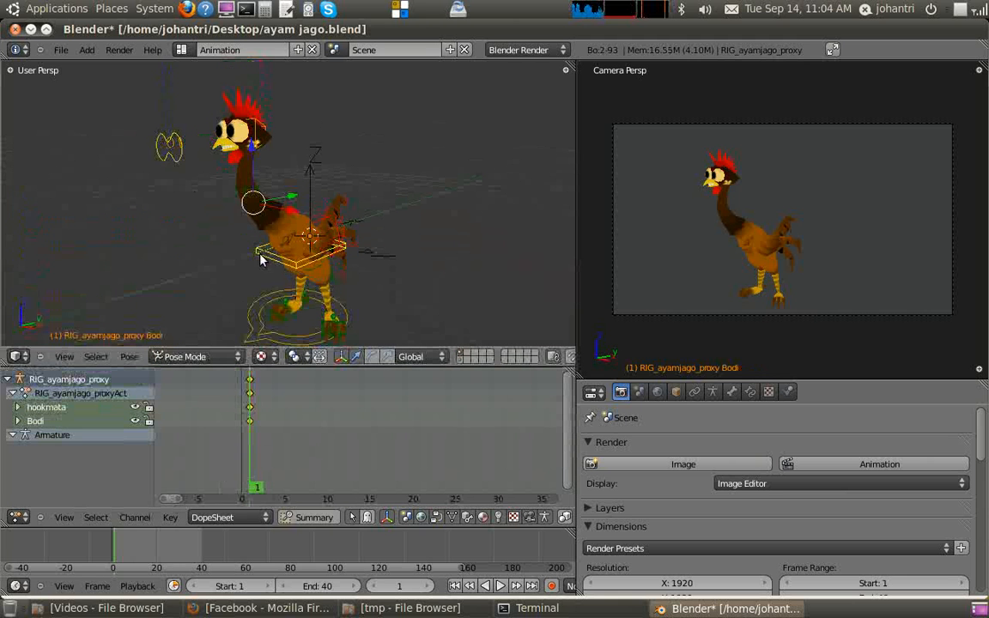
right_click(265, 133, "shift")
right_click(338, 301, "shift")
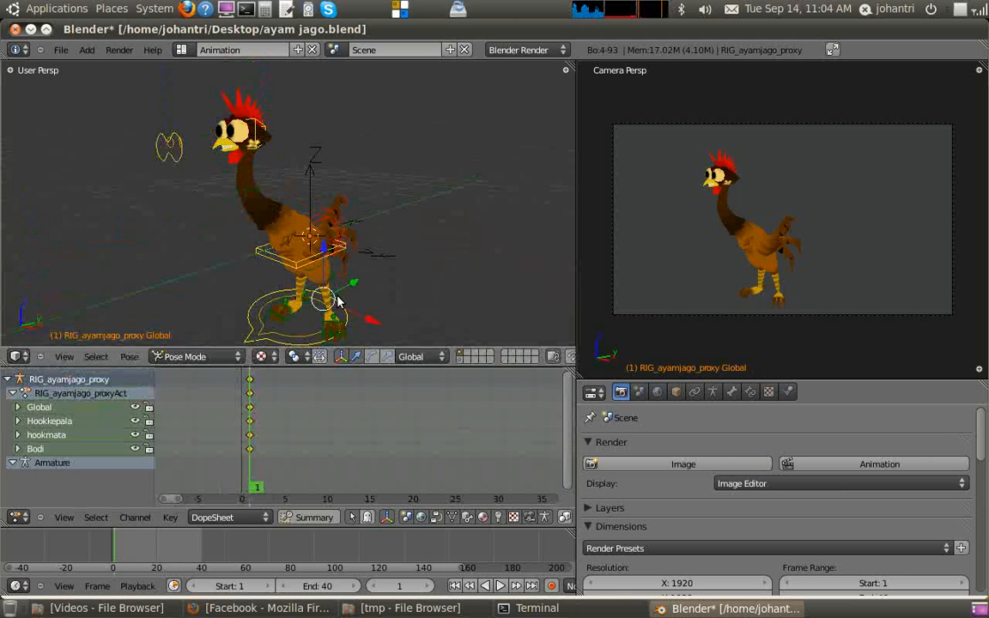
right_click(258, 250, "shift")
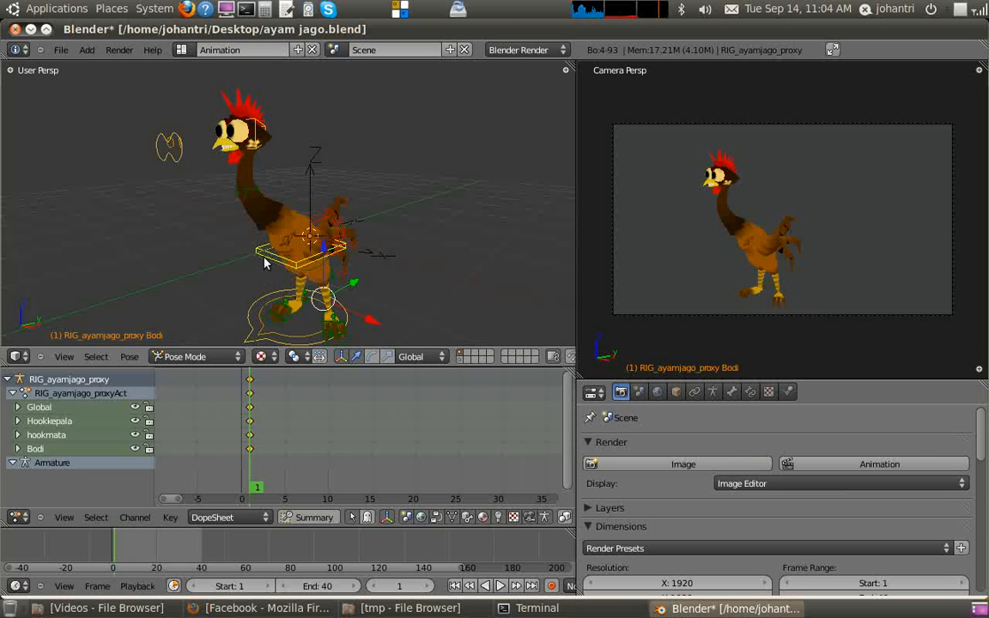
At frame 10, move the Bodi control away from its first pose and rotate it to turn the body around.
right_click(265, 263)
left_click_drag(256, 432, 326, 451)
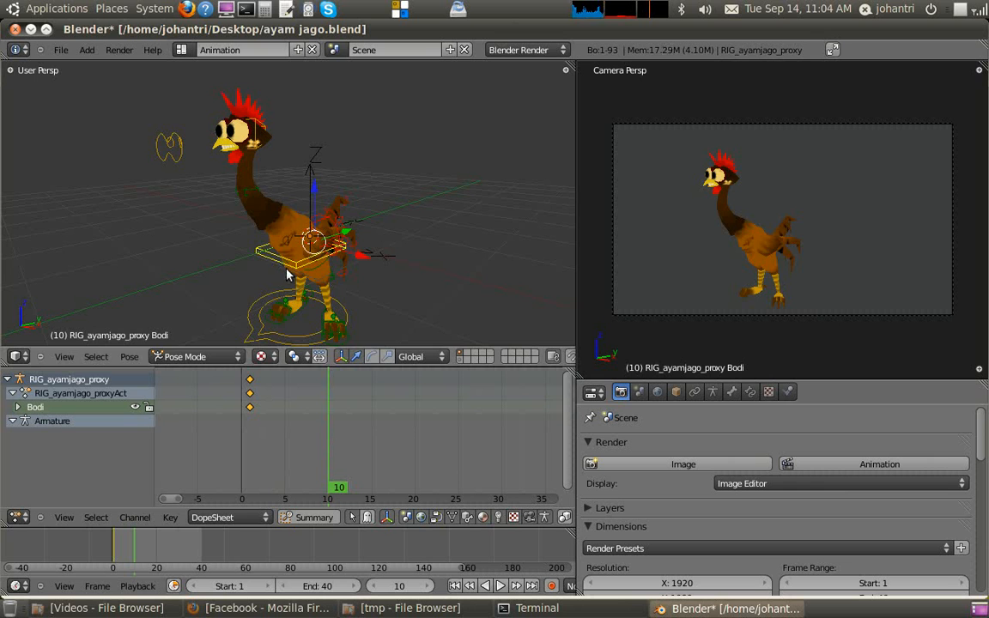
key("g")
left_click(312, 242)
left_click(372, 357)
left_click_drag(353, 270, 405, 272)
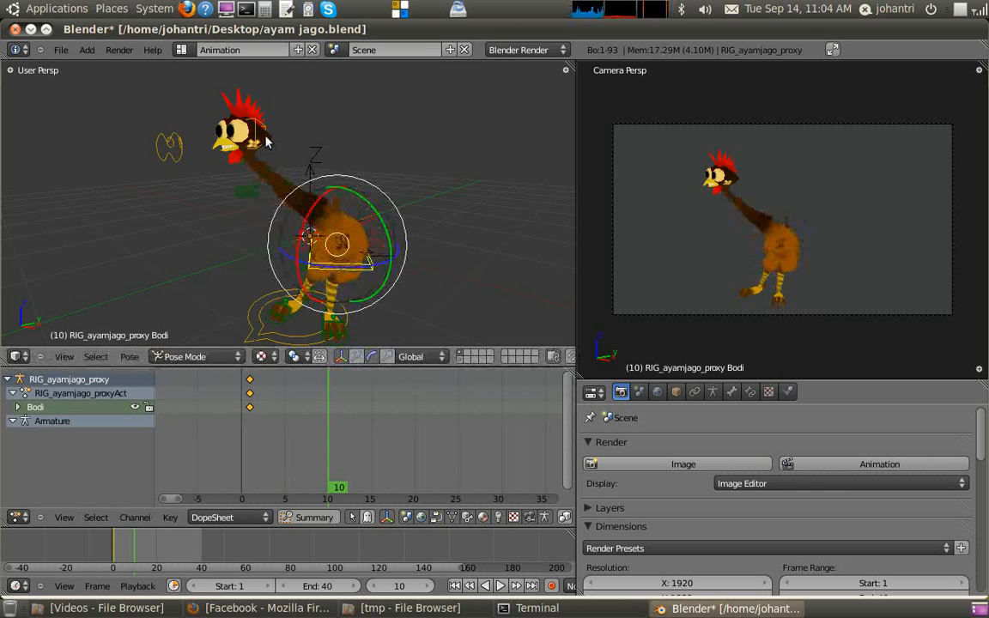
Move the Hookkepala head control across to the opposite side of the body and rotate the head to face that way.
right_click(256, 136)
key("g")
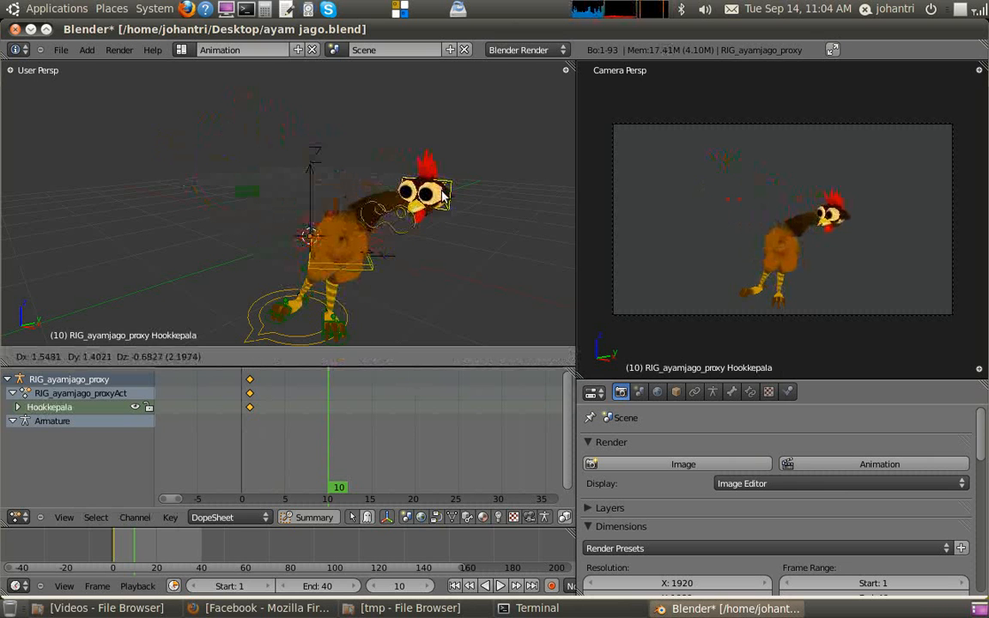
left_click(440, 200)
left_click_drag(474, 177, 479, 239)
left_click(421, 356)
left_click(427, 292)
left_click_drag(418, 248, 458, 264)
left_click_drag(481, 230, 480, 198)
key("g")
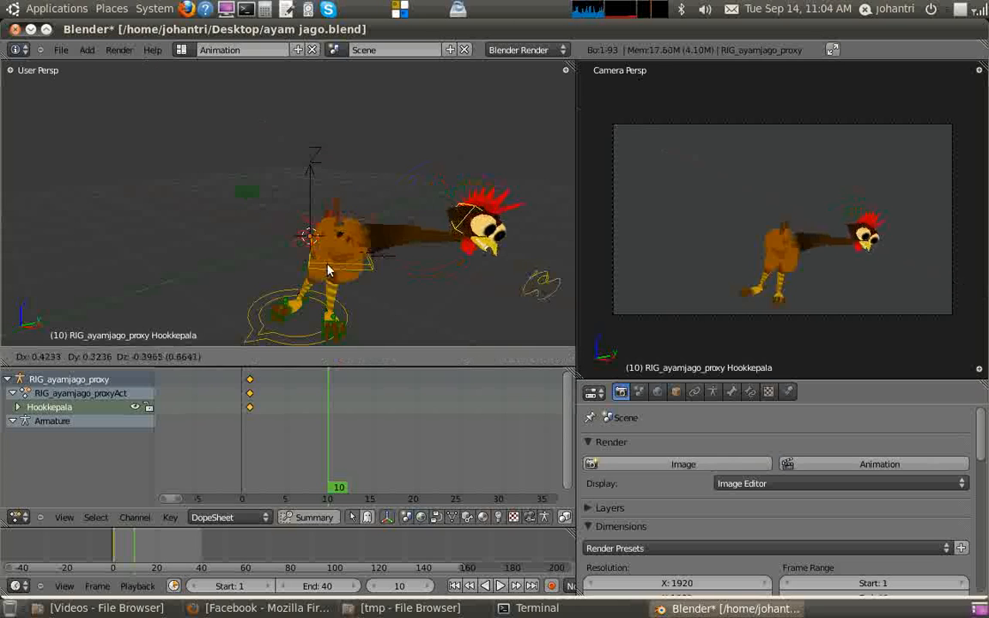
left_click(260, 222)
Move the leherpole control toward the neck's new side, refining its position with the translate manipulator in Normal orientation.
right_click(251, 199)
key("g")
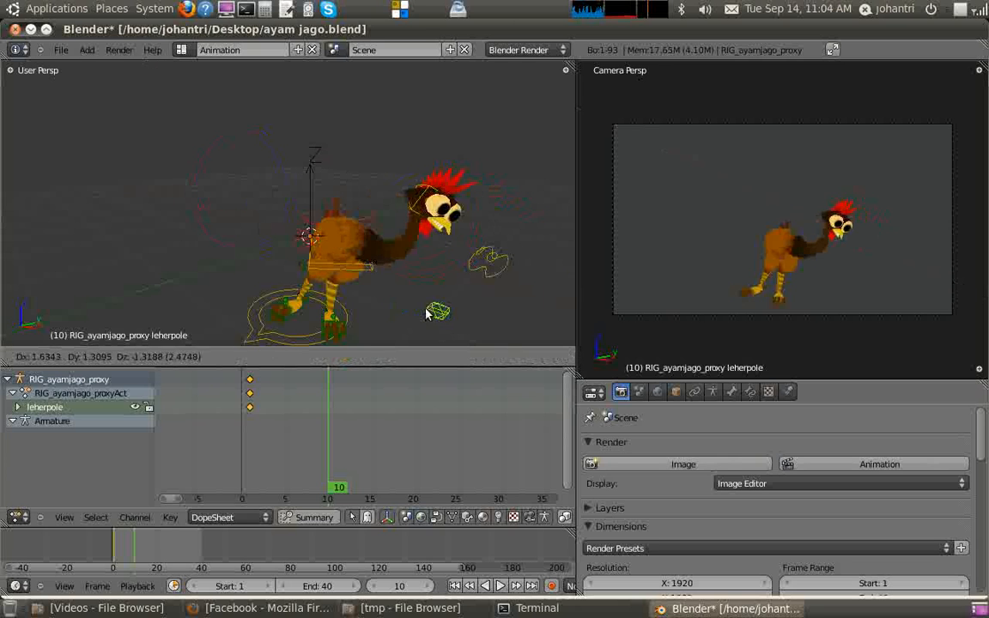
left_click(361, 258)
middle_click_drag(362, 258, 316, 269)
left_click(341, 356)
left_click_drag(259, 267, 211, 263)
left_click_drag(220, 221, 220, 195)
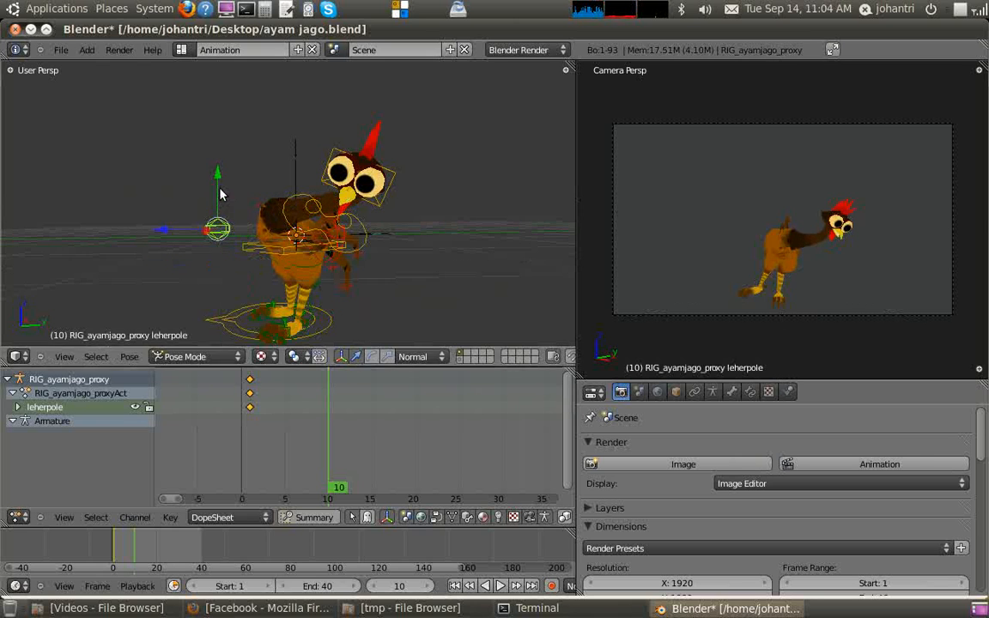
Reposition the Bodi and head controls to rebalance the turned pose, leaving Bodi selected.
mouse_move(352, 271)
middle_mouse_down()
mouse_move(426, 286)
mouse_move(358, 283)
mouse_move(354, 251)
middle_mouse_up()
mouse_move(282, 228)
right_mouse_down()
mouse_move(262, 230)
mouse_move(275, 231)
right_mouse_up()
right_click_drag(422, 150, 364, 128)
middle_click_drag(364, 129, 340, 253)
mouse_move(256, 235)
right_mouse_down()
mouse_move(280, 247)
mouse_move(260, 232)
right_mouse_up()
middle_click_drag(261, 232, 330, 313)
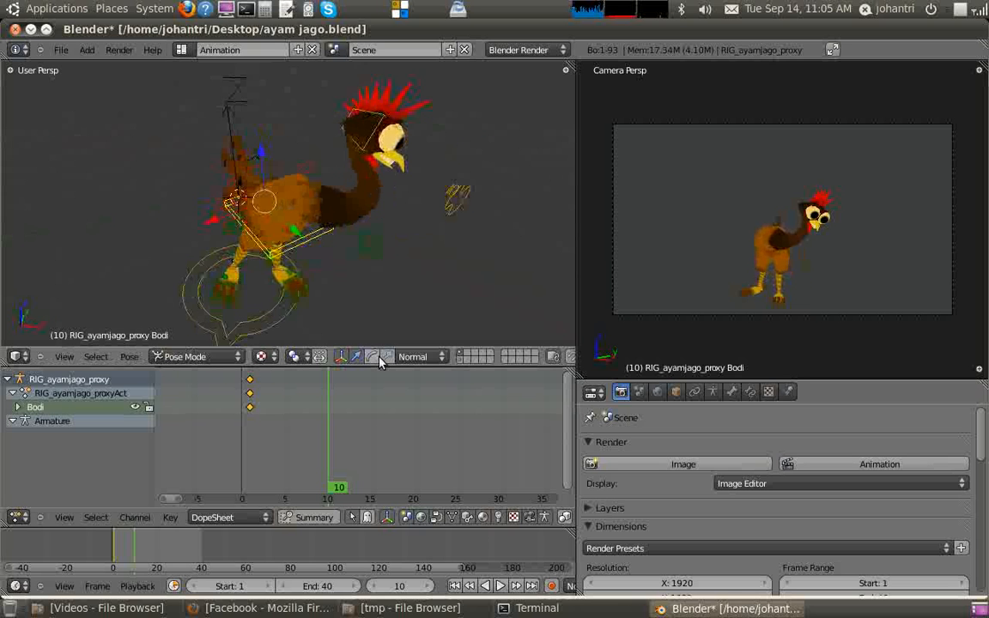
Rotate the Bodi control about several of its axes so the chest points toward the head's new side.
left_click(371, 357)
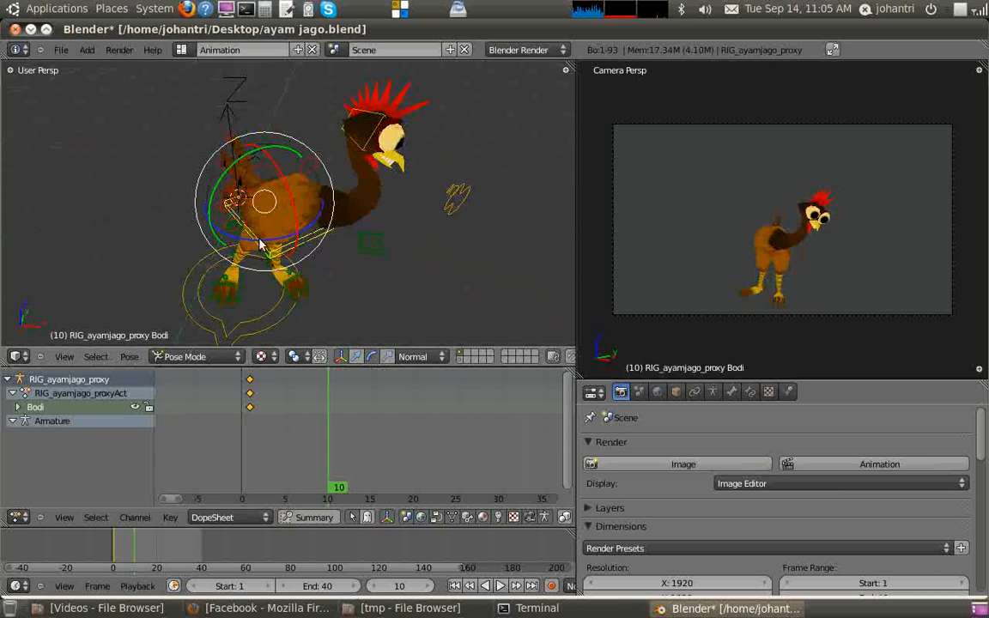
left_click_drag(252, 239, 269, 239)
left_click_drag(242, 156, 257, 143)
left_click_drag(306, 174, 303, 215)
left_click_drag(268, 247, 290, 246)
Select the Hookkepala head control and rotate the head to match the turned body.
right_click(381, 164)
left_click_drag(381, 163, 381, 249)
middle_click_drag(381, 249, 289, 241)
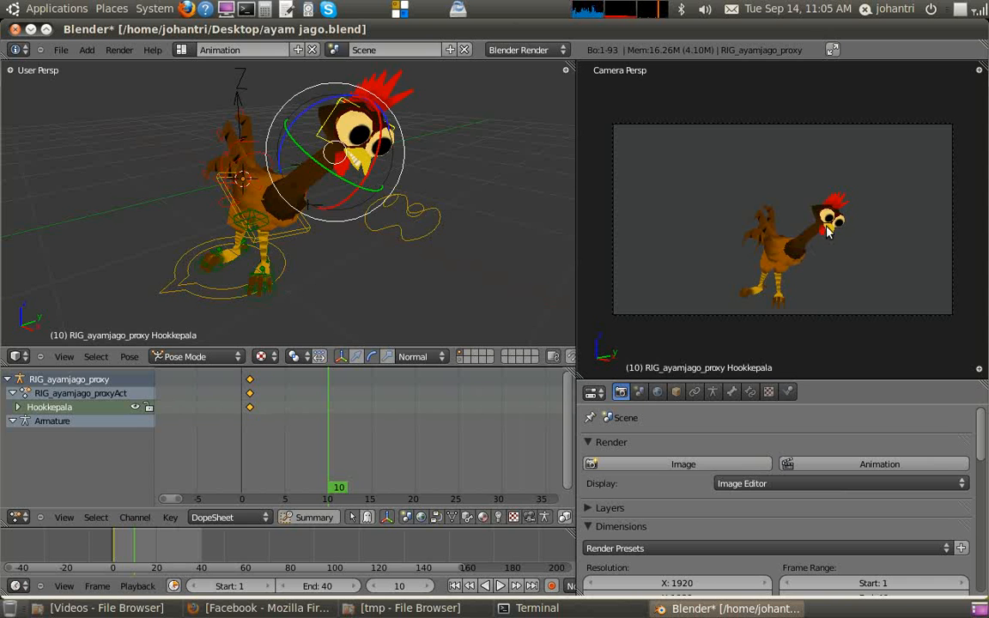
right_click(244, 223)
key("g")
right_click(242, 232)
right_click(261, 224)
key("g")
right_click(270, 232)
right_click(257, 222)
key("g")
right_click(255, 226)
Move the leherpole control from beside the legs to in front of the chest so the neck curves forward.
right_click(251, 223)
right_click(251, 223)
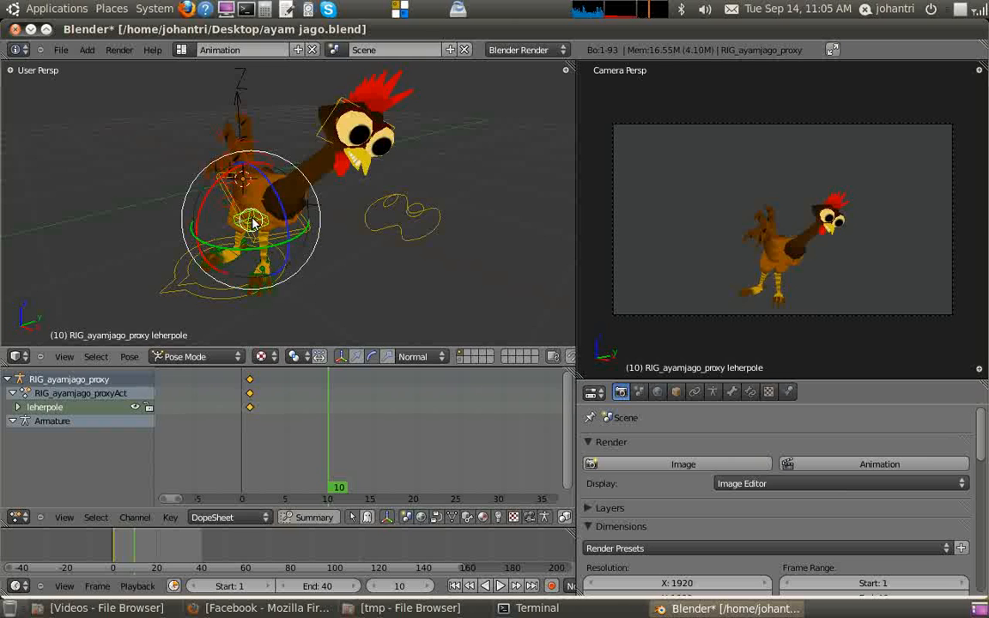
key("g")
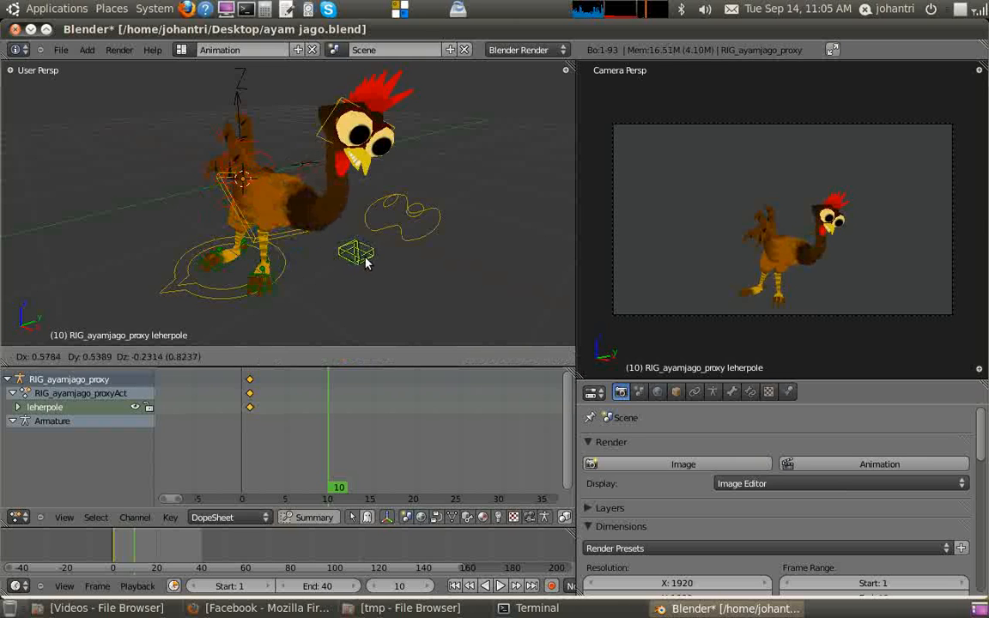
left_click(343, 249)
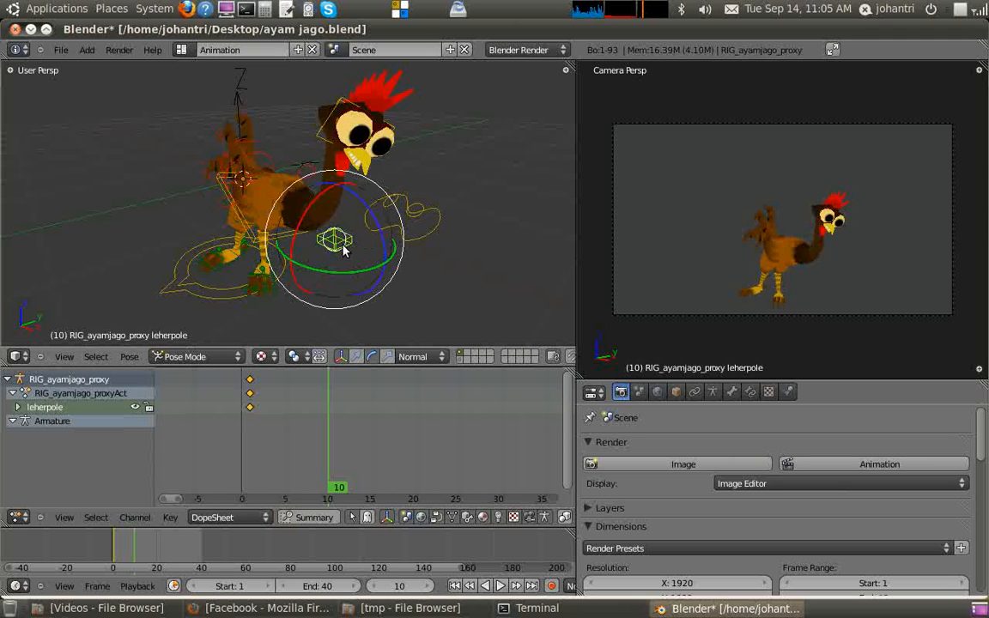
Raise the Hookkepala head control slightly above the curved neck.
middle_click_drag(319, 221, 341, 198)
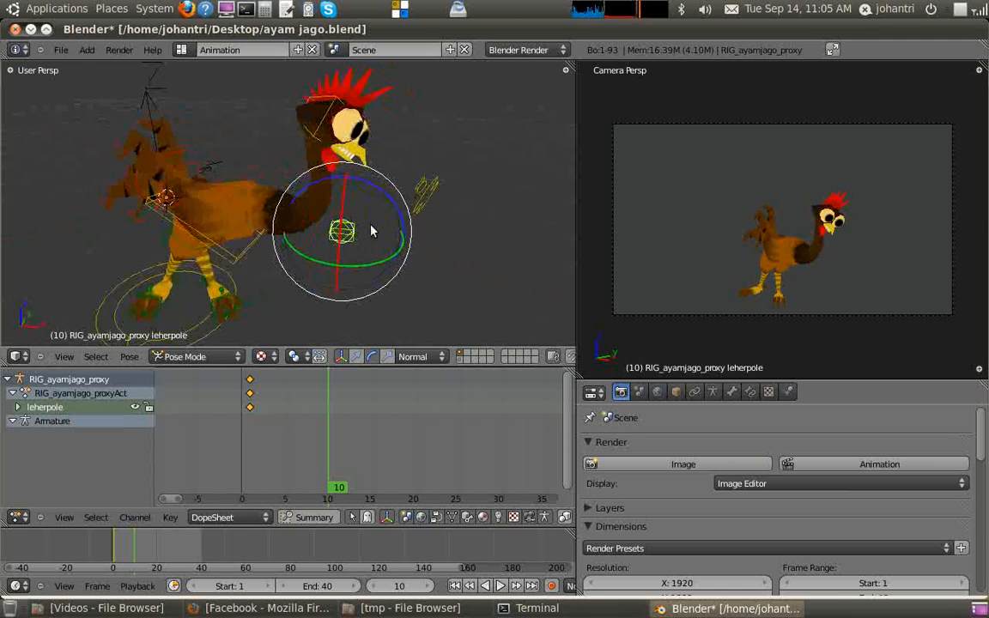
right_click(338, 101)
key("g")
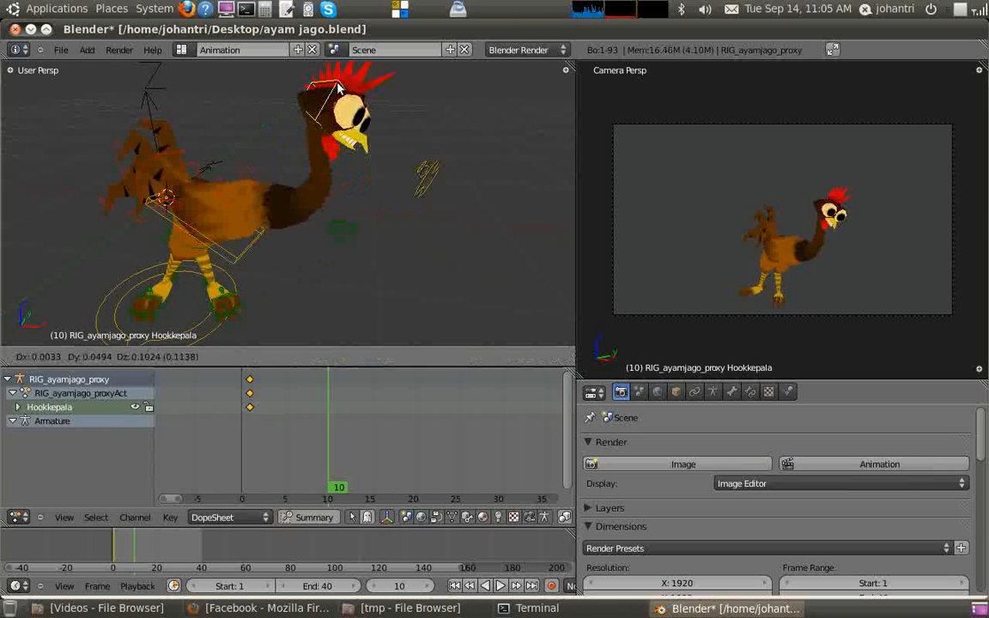
left_click(342, 119)
Rotate the Hookkepala head control in several passes until the head faces forward over the chest.
key("r")
key("Escape")
key("r")
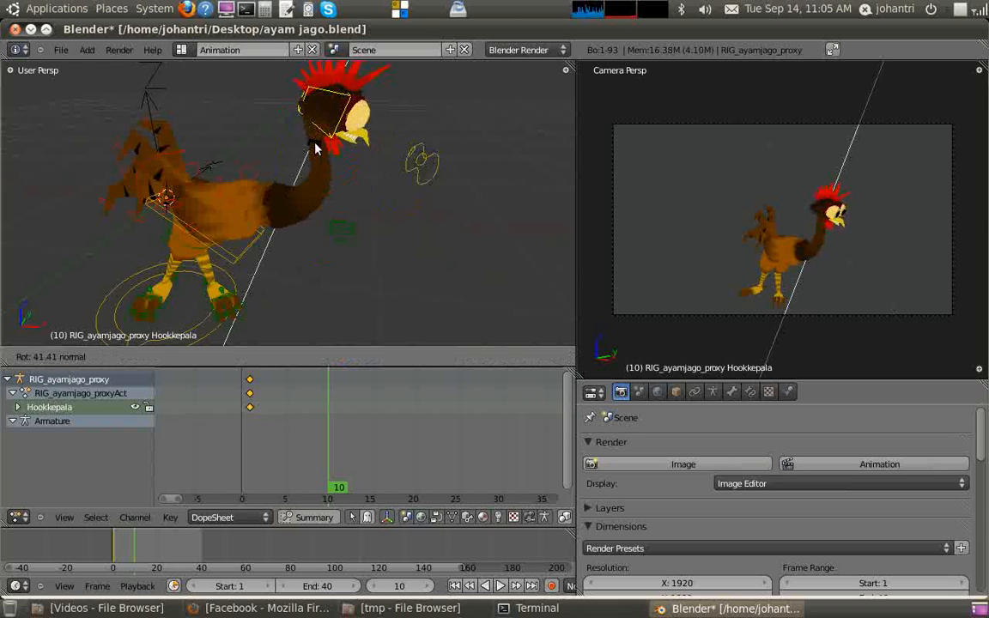
left_click(314, 142)
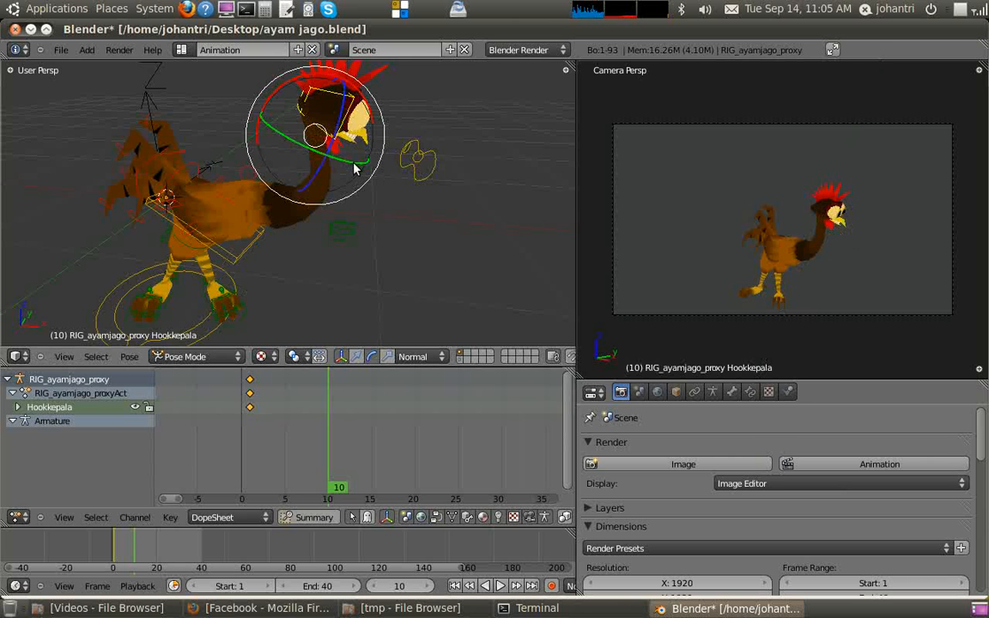
key("r")
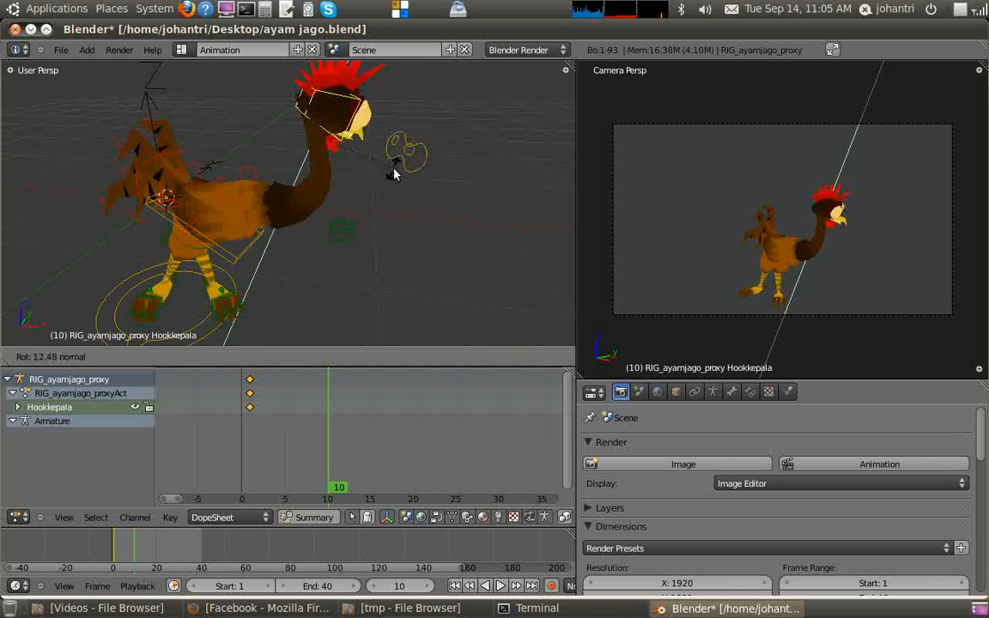
left_click(401, 177)
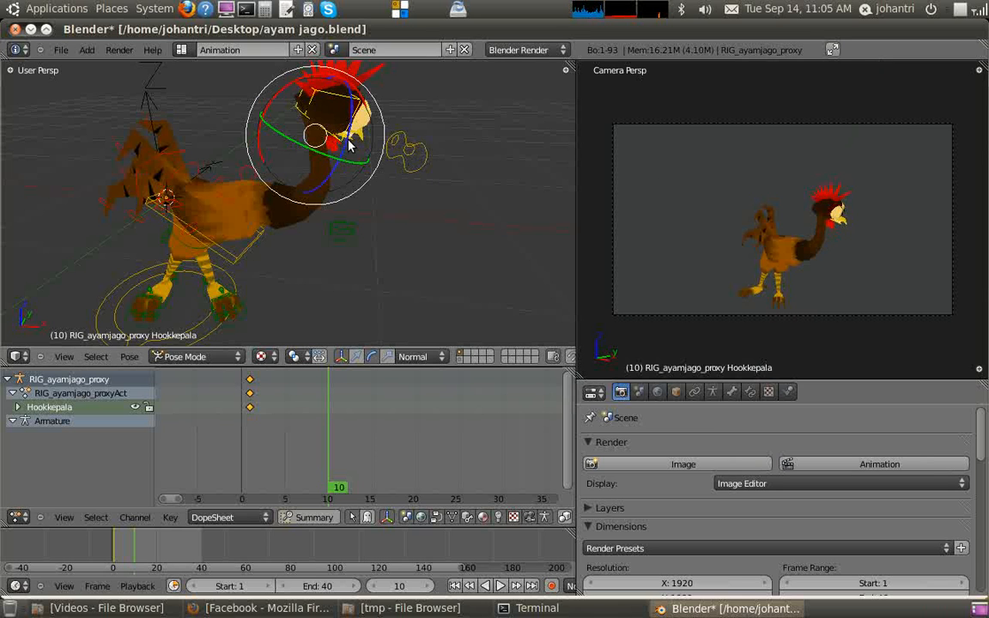
key("r")
key("r")
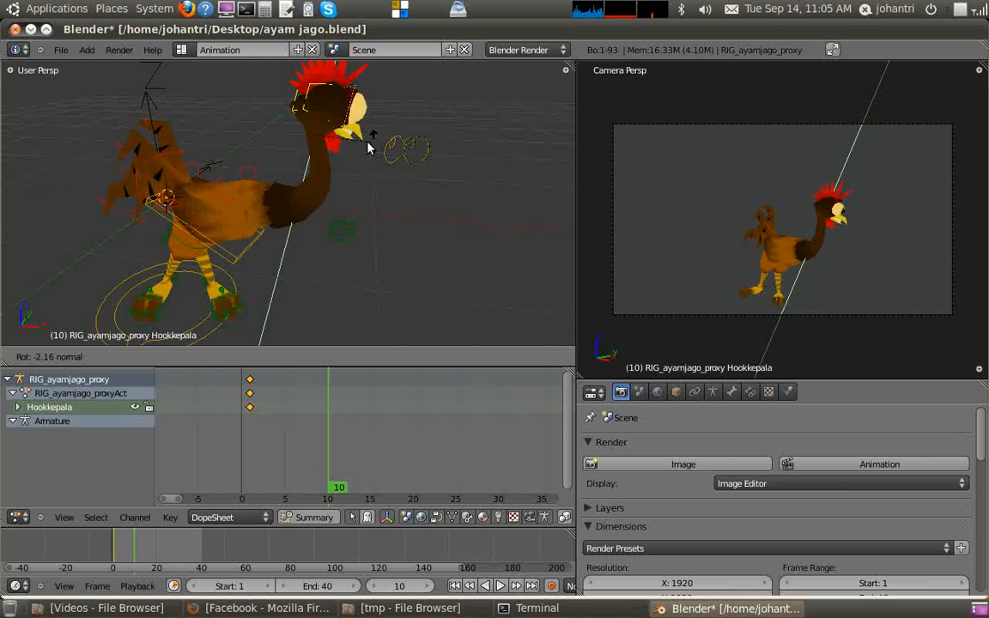
left_click(412, 174)
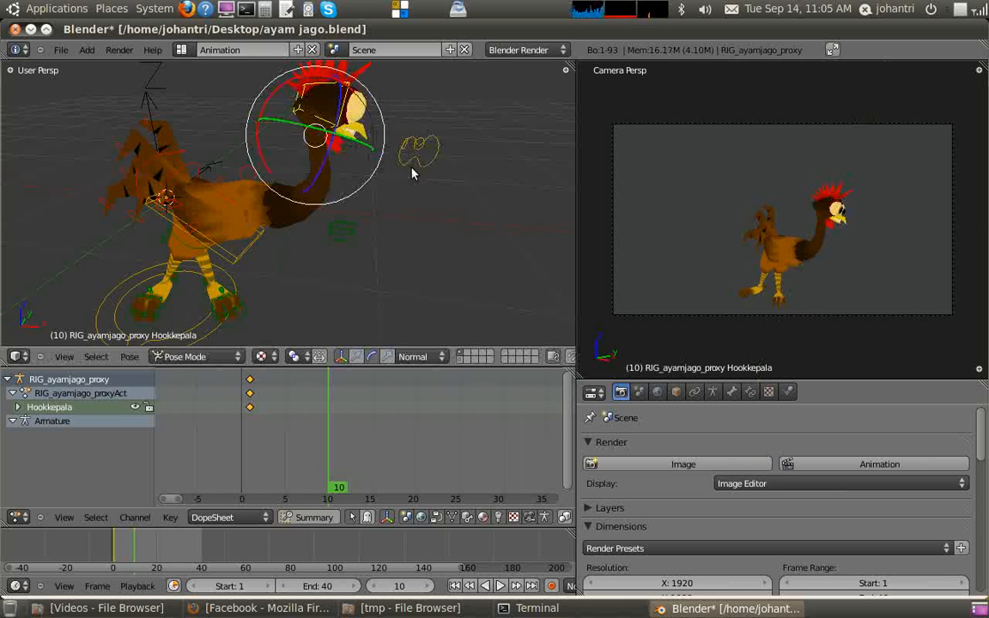
Rotate the Hookkepala head control in several small passes until the head tilts slightly downward.
middle_click_drag(412, 173, 369, 163)
key("r")
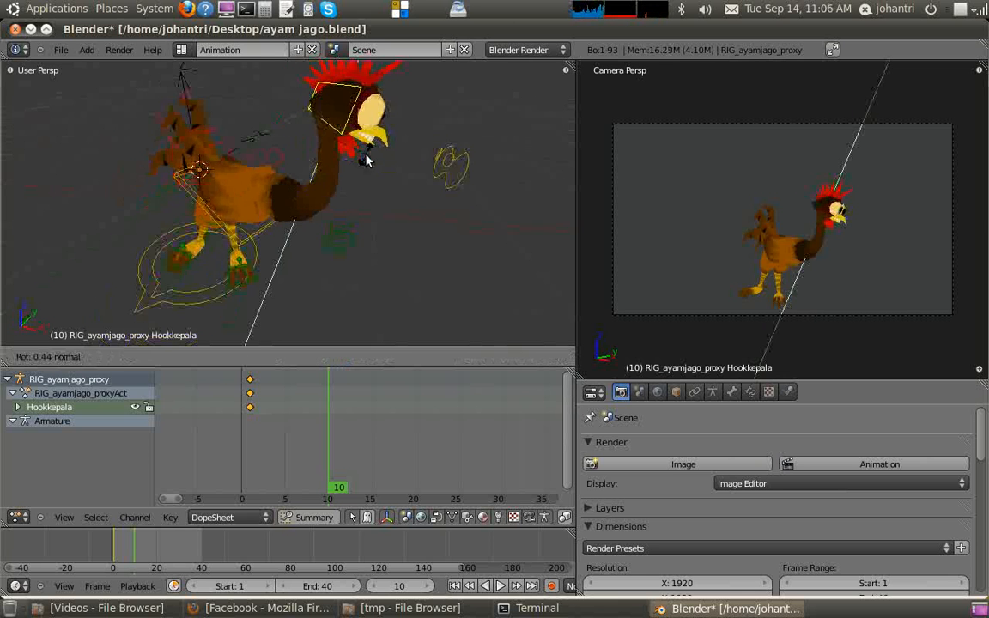
left_click(384, 130)
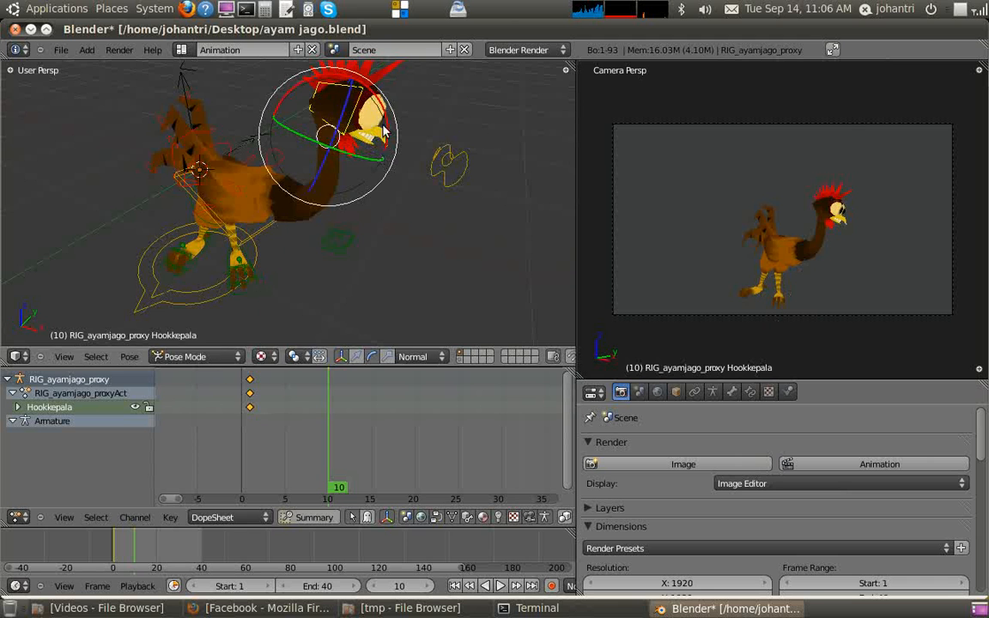
key("r")
left_click(378, 155)
key("r")
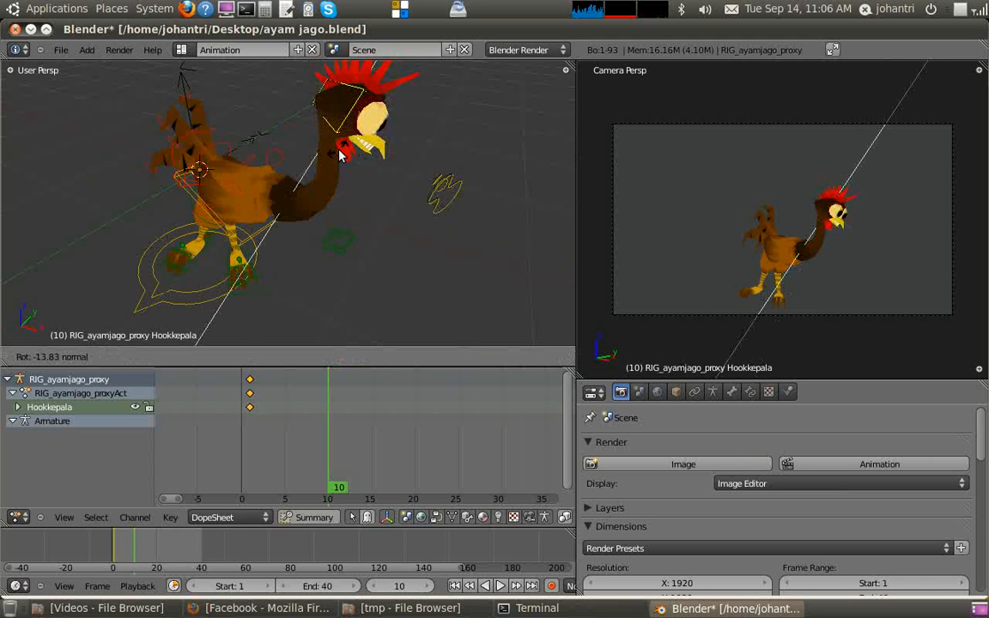
left_click(331, 162)
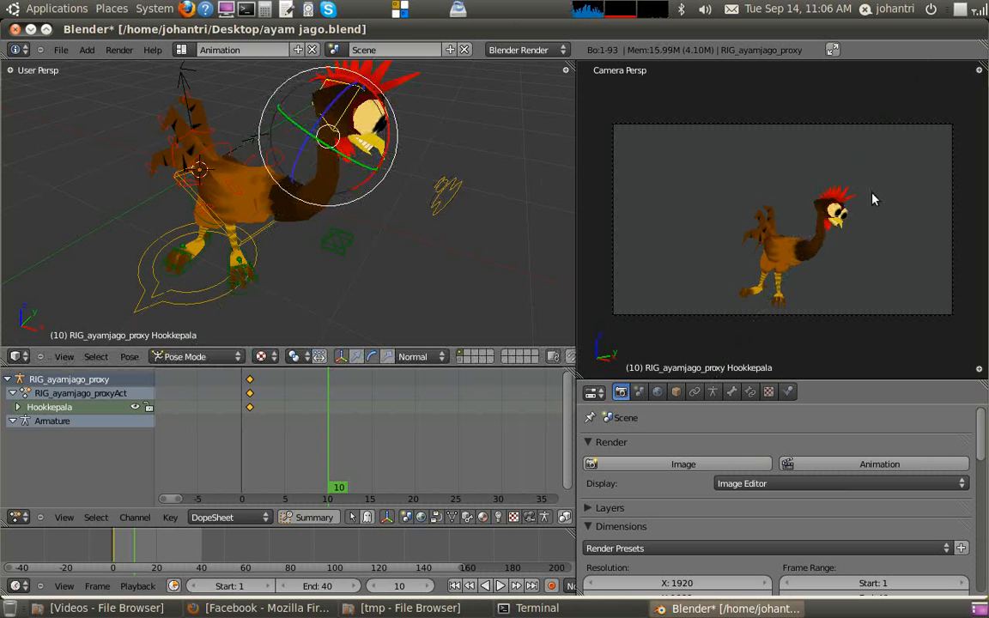
Move the kakiALL.L foot control away from the other foot to widen the stance, and rotate it to point in the body's facing direction.
right_click(239, 270)
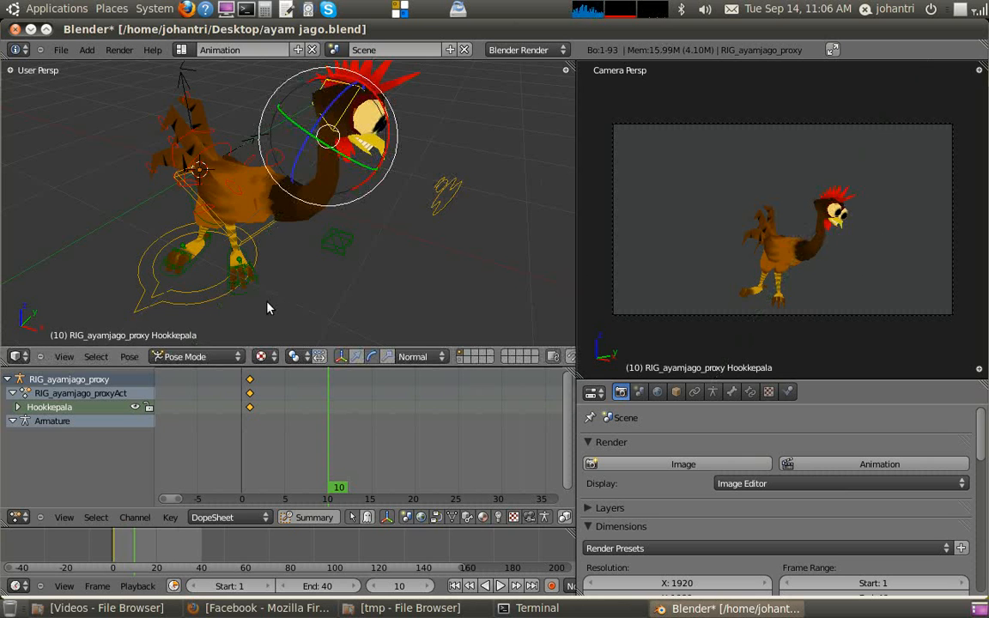
key("g")
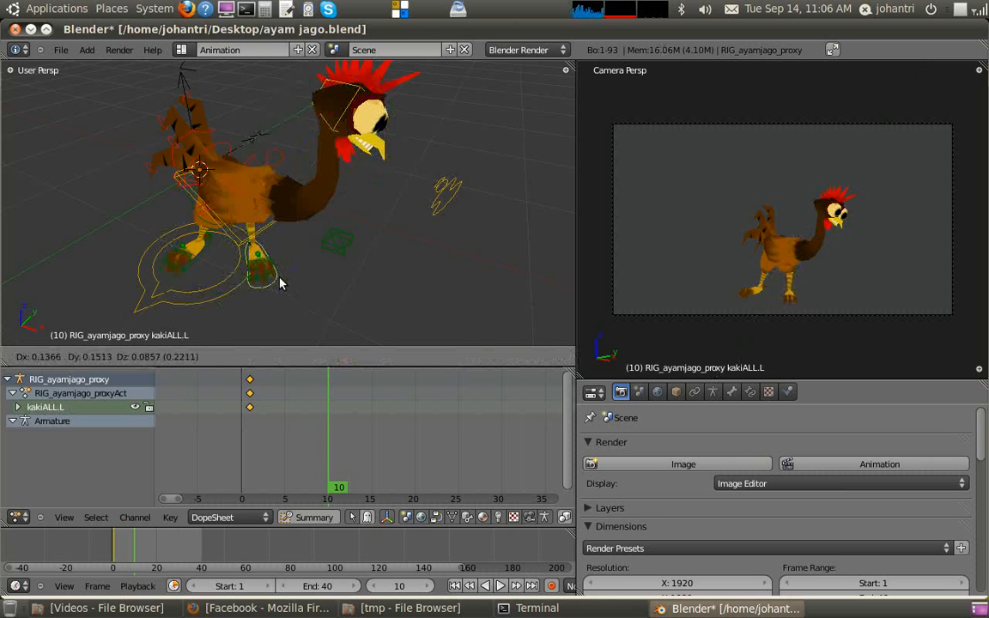
left_click(285, 282)
left_click(357, 359)
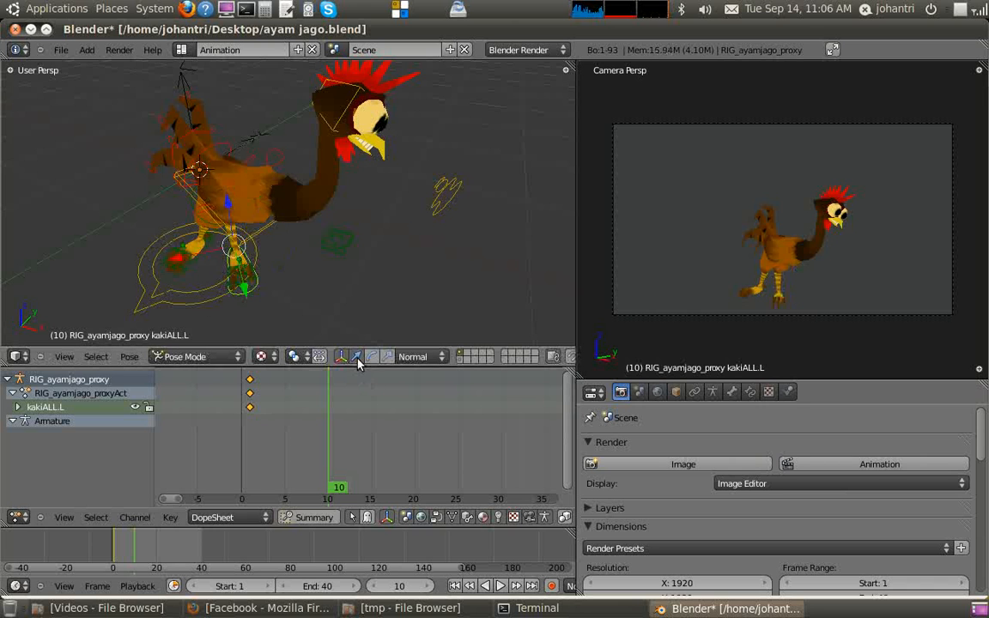
left_click_drag(234, 225, 263, 214)
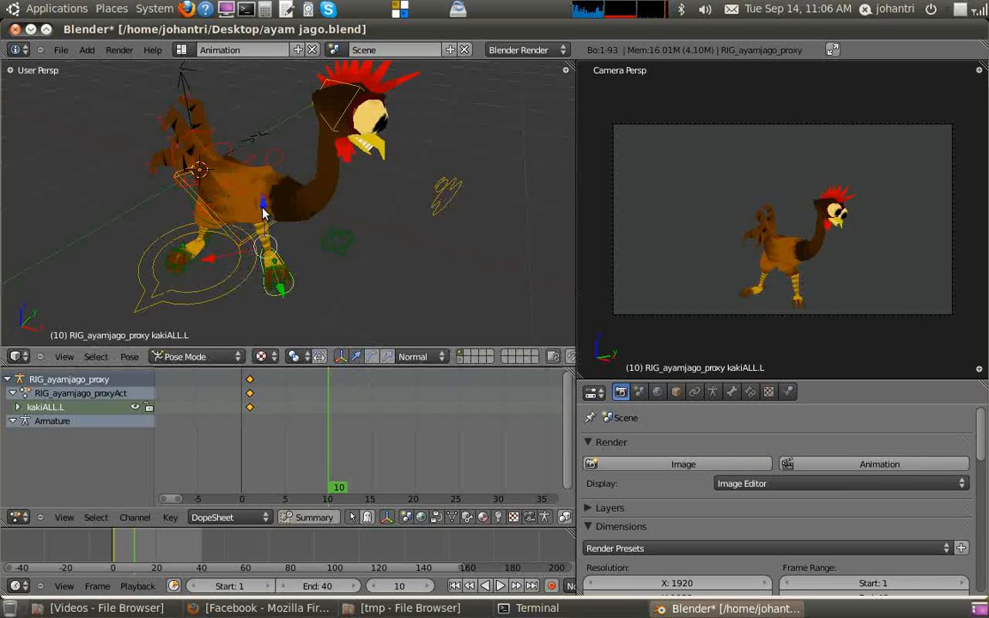
left_click(376, 359)
left_click_drag(309, 305, 339, 256)
Tilt the Hookkepala head control further down and shift it slightly forward over the widened stance.
right_click(360, 93)
left_click_drag(384, 112, 386, 130)
key("g")
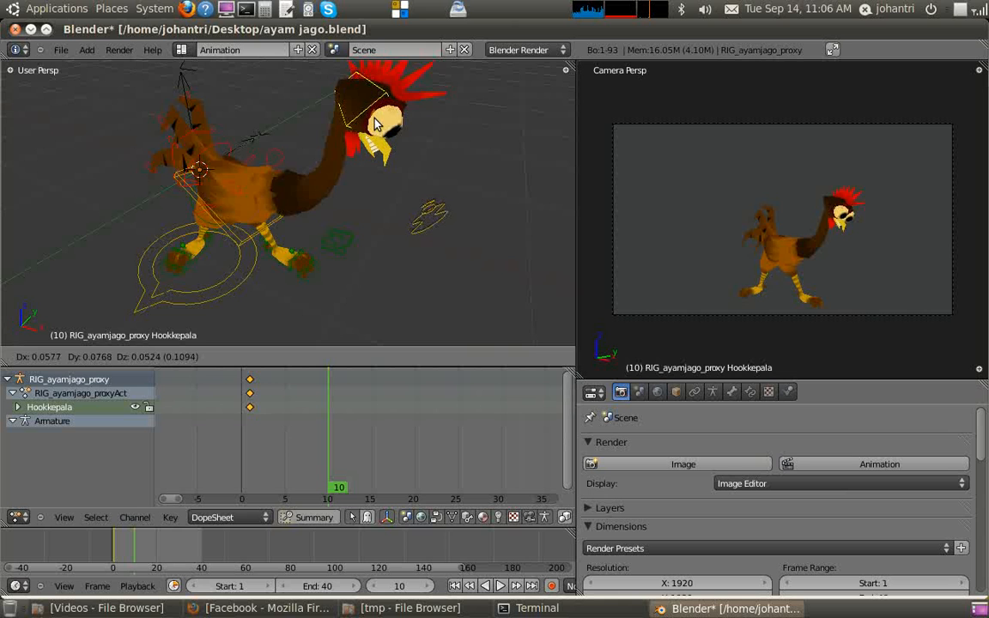
left_click(371, 125)
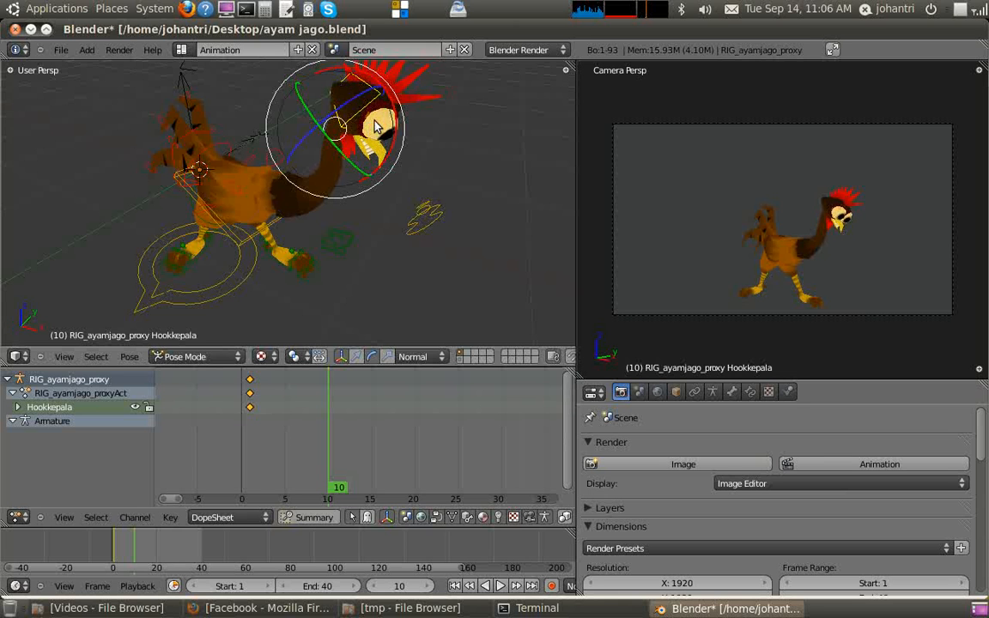
Select all pose controls and insert a LocRotScale keyframe at frame 10.
key("a")
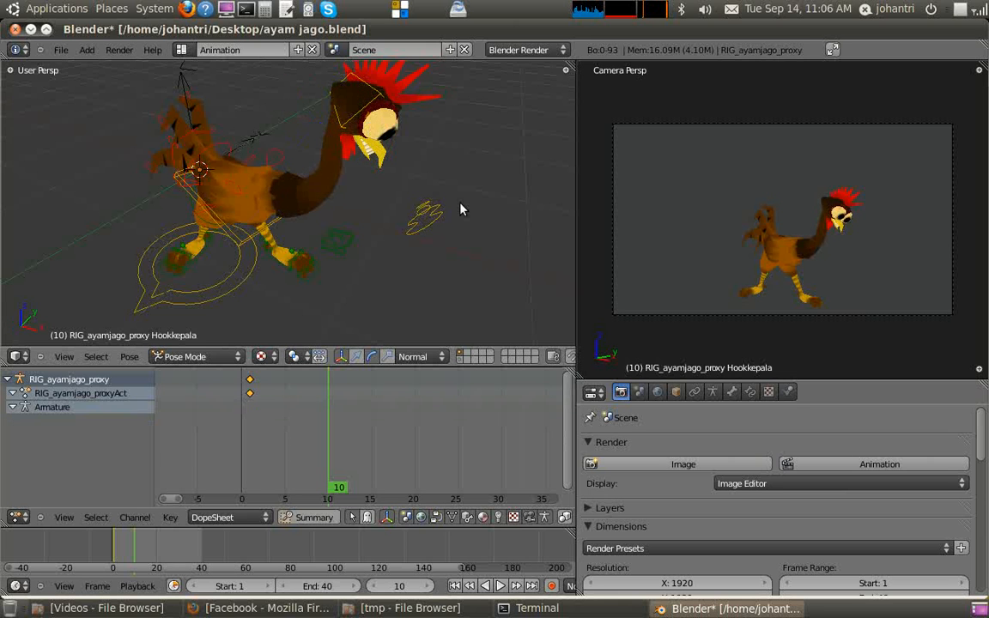
key("i")
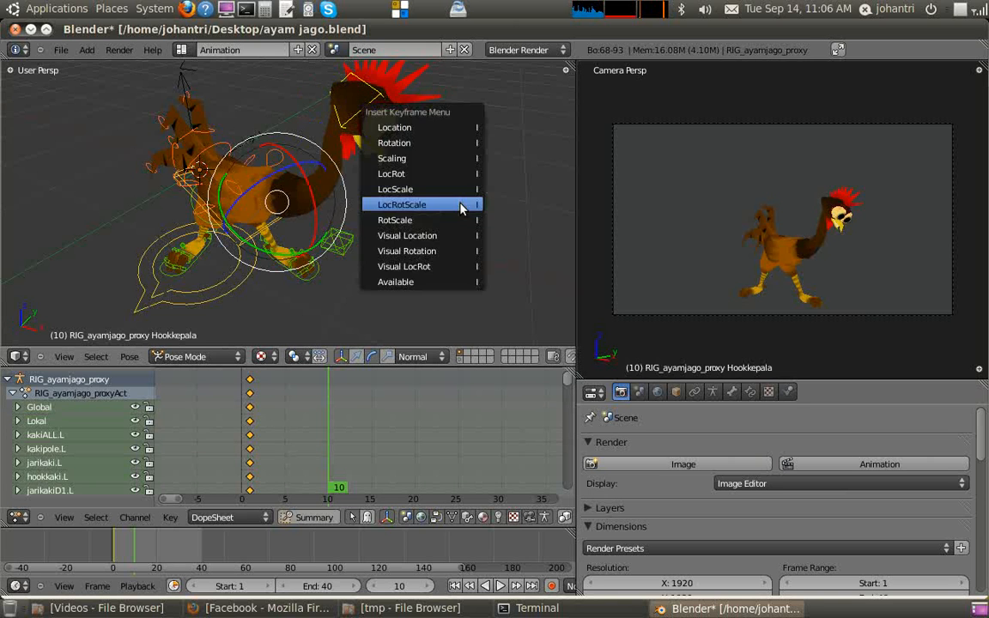
left_click(459, 206)
Play the animation from frame 1 to preview the turn between the two keyed poses.
left_click(252, 418)
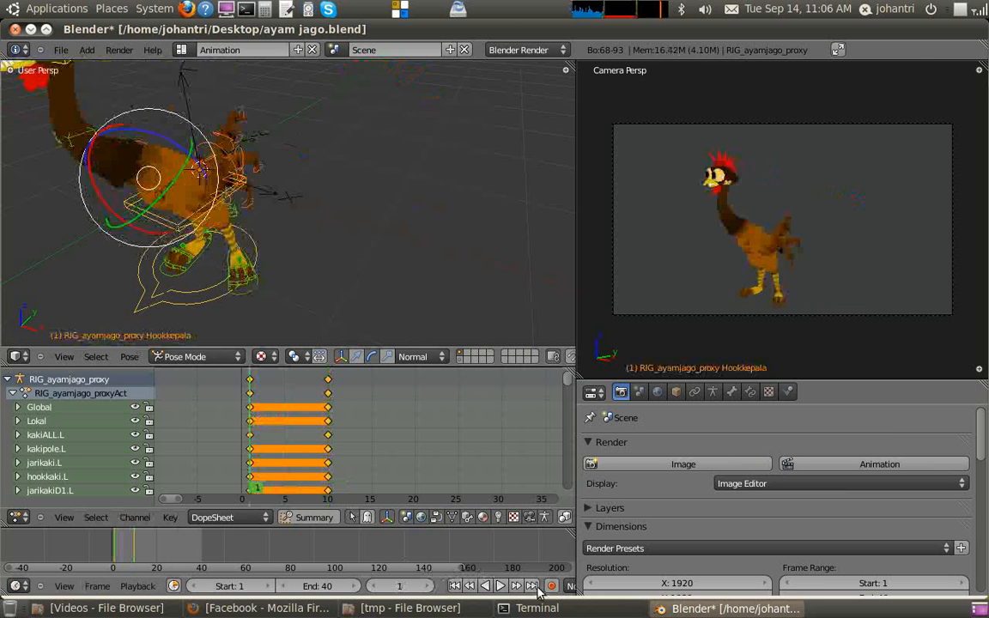
left_click(500, 586)
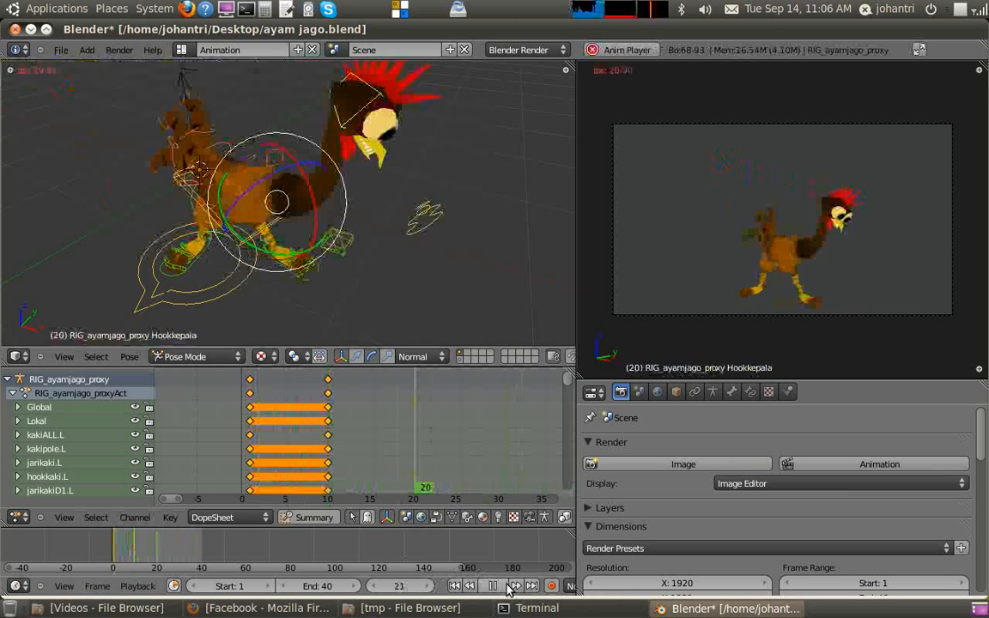
left_click(505, 586)
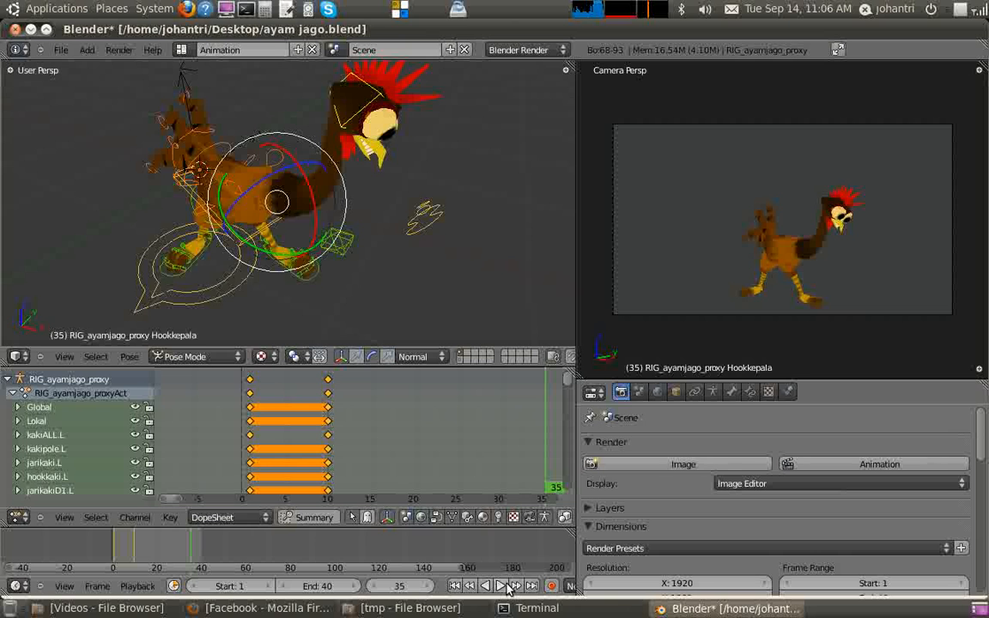
Scrub through the turn between frames 1 and 10 with the keyed range fitted in the timeline and dope sheet.
left_click_drag(286, 418, 300, 434)
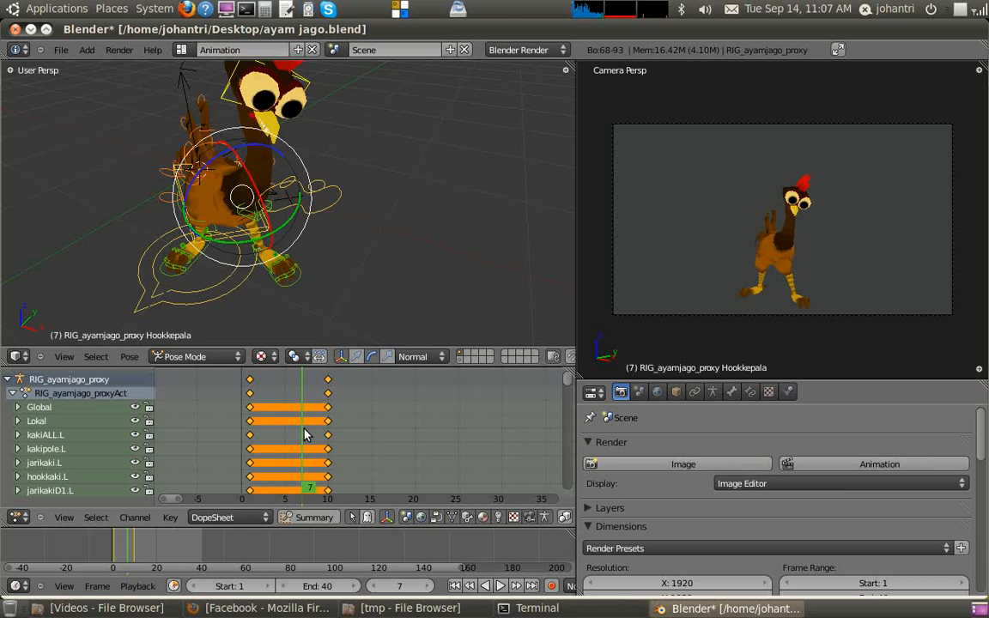
left_click(256, 400)
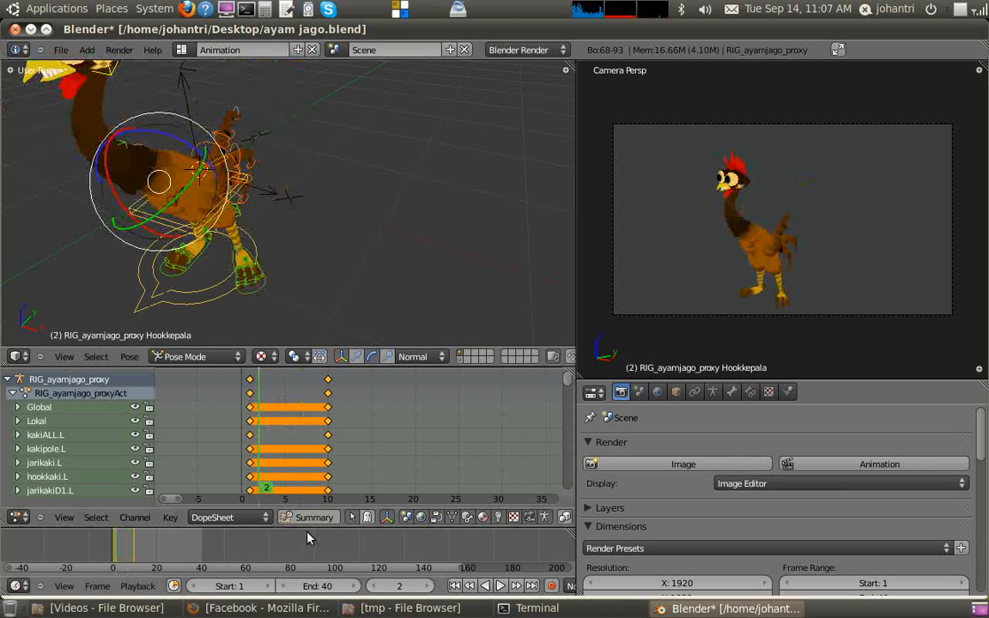
key("Home")
left_click_drag(72, 550, 52, 546)
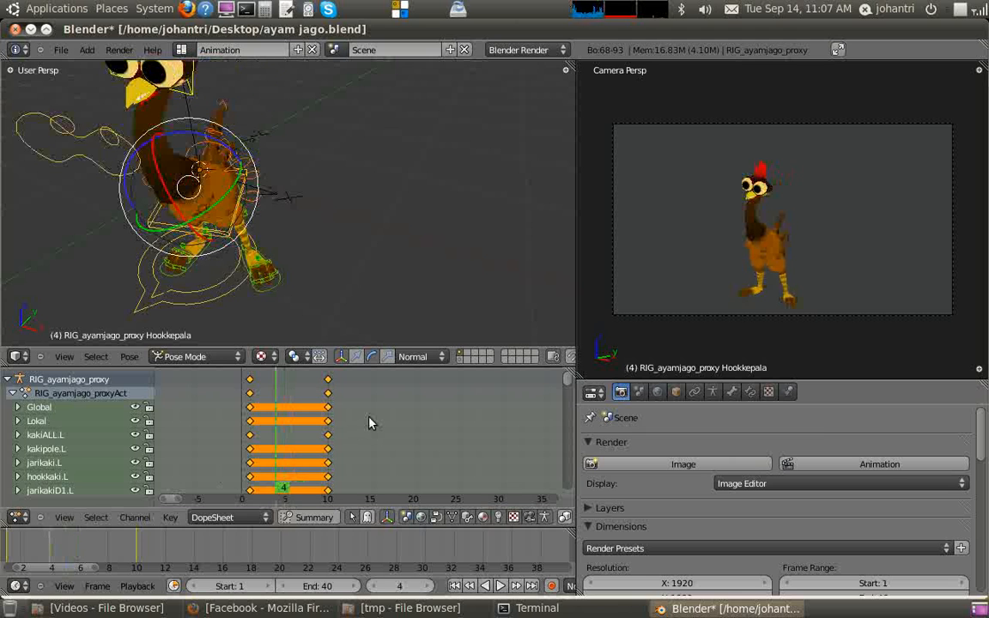
key("Home")
left_click(199, 394)
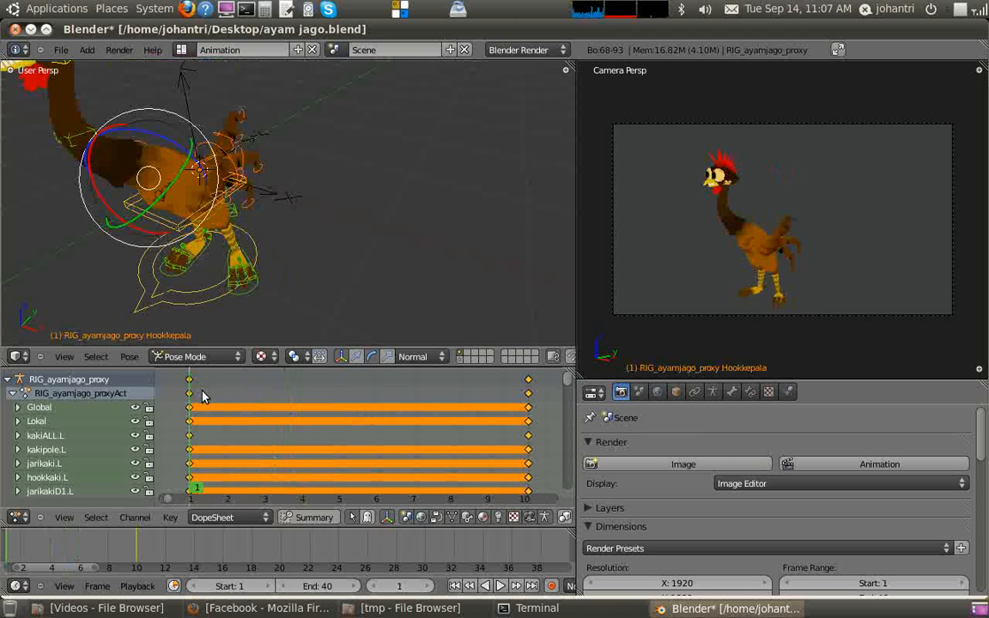
left_click(217, 398)
Duplicate the frame 1 keyframes of all controls to frame 5.
left_click_drag(240, 395, 340, 403)
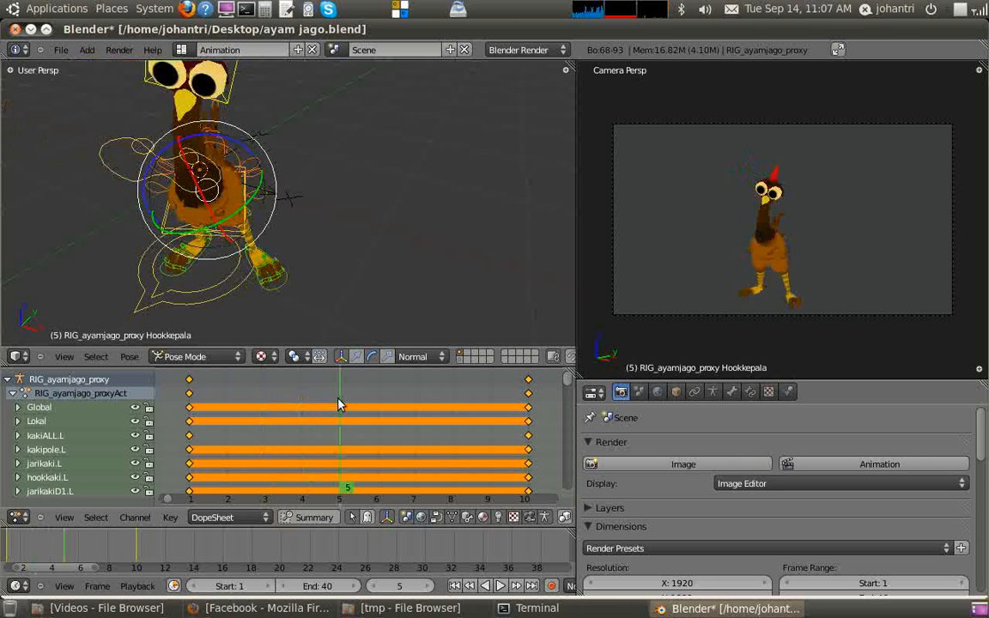
left_click(191, 381)
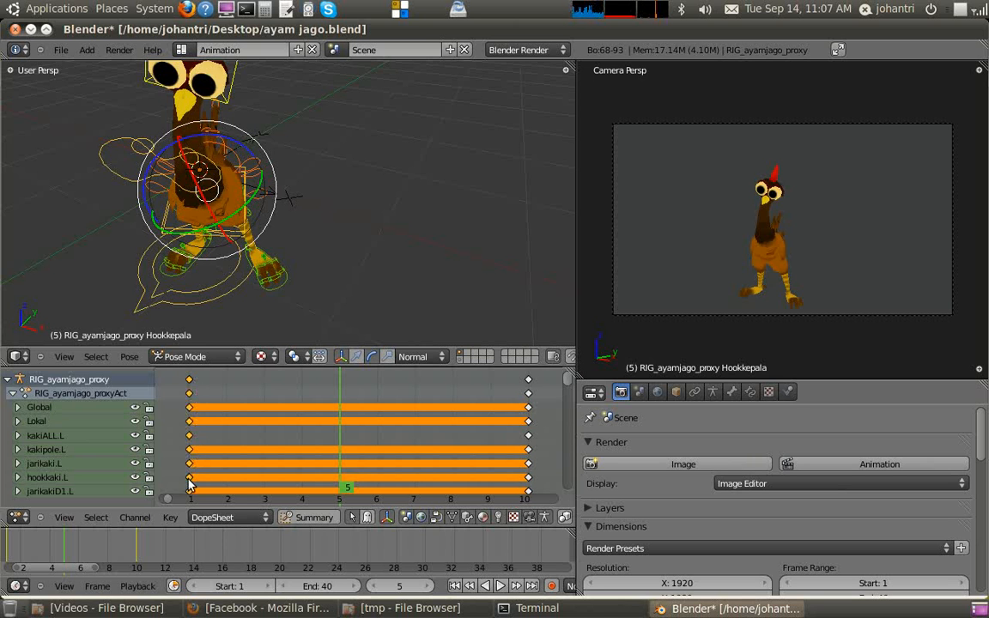
key("shift+d")
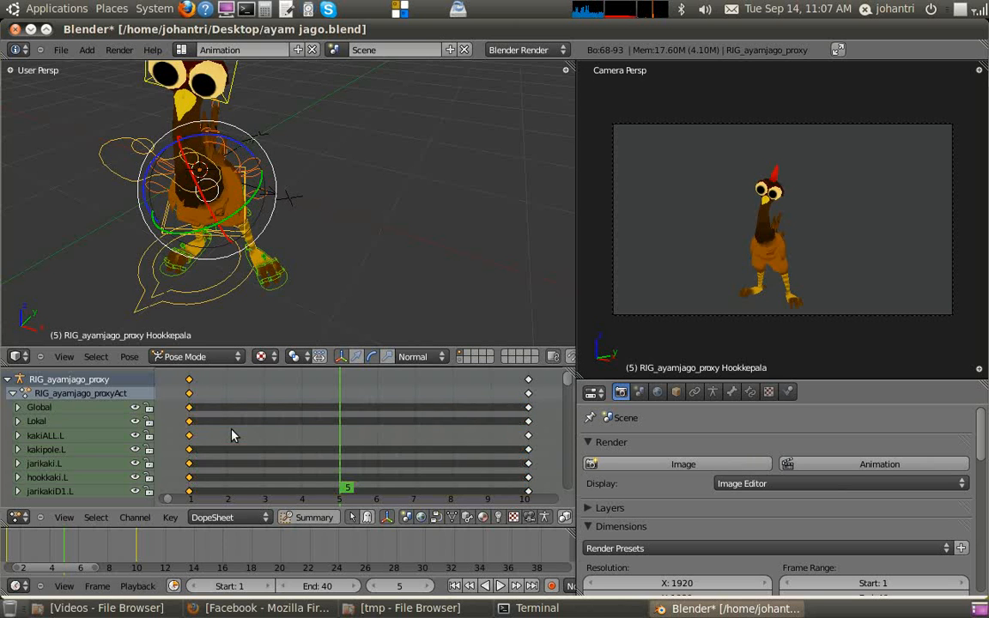
left_click(378, 425)
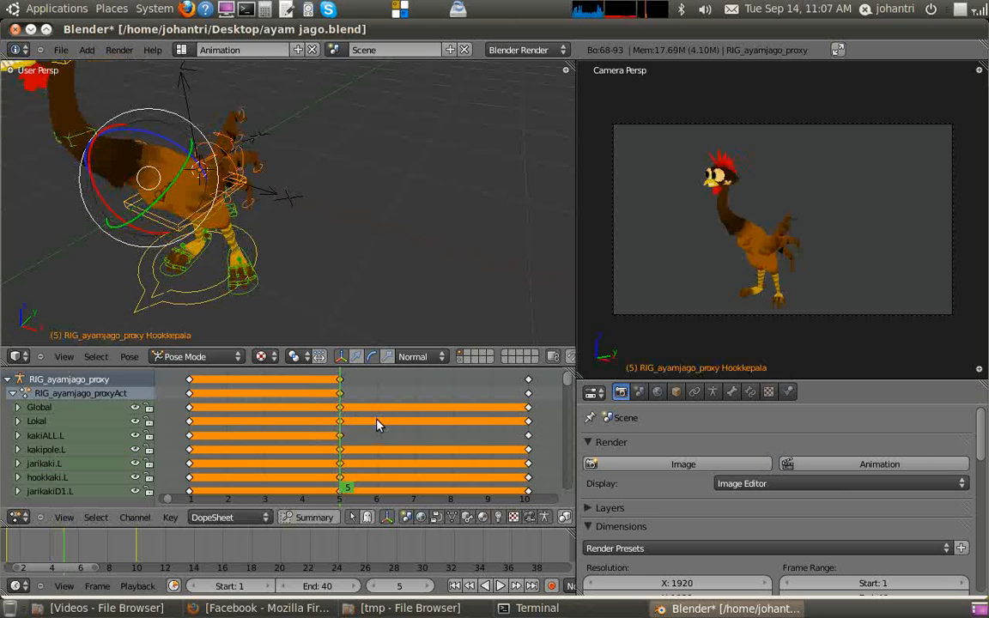
At frame 5, shift the Bodi body control and the Hookkepala head control forward in the rooster's facing direction.
right_click(182, 225)
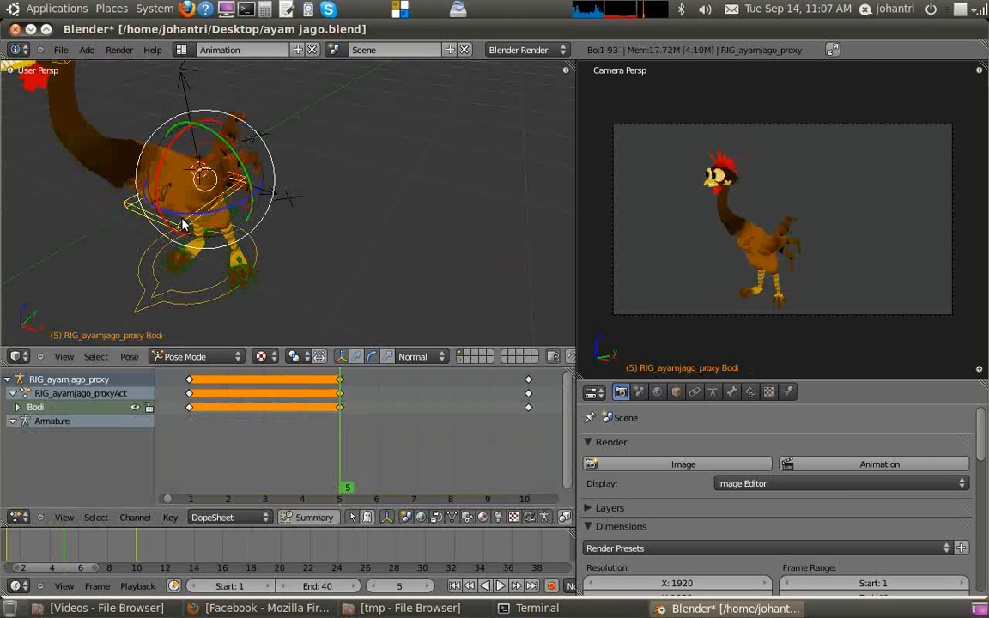
key("r")
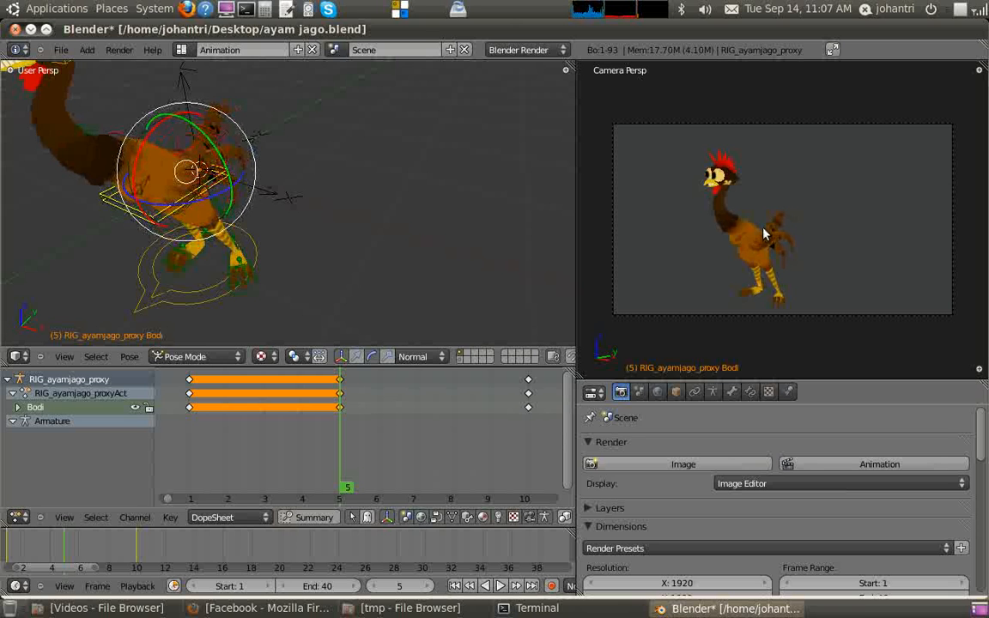
middle_click_drag(354, 197, 224, 140)
right_click(223, 140)
key("g")
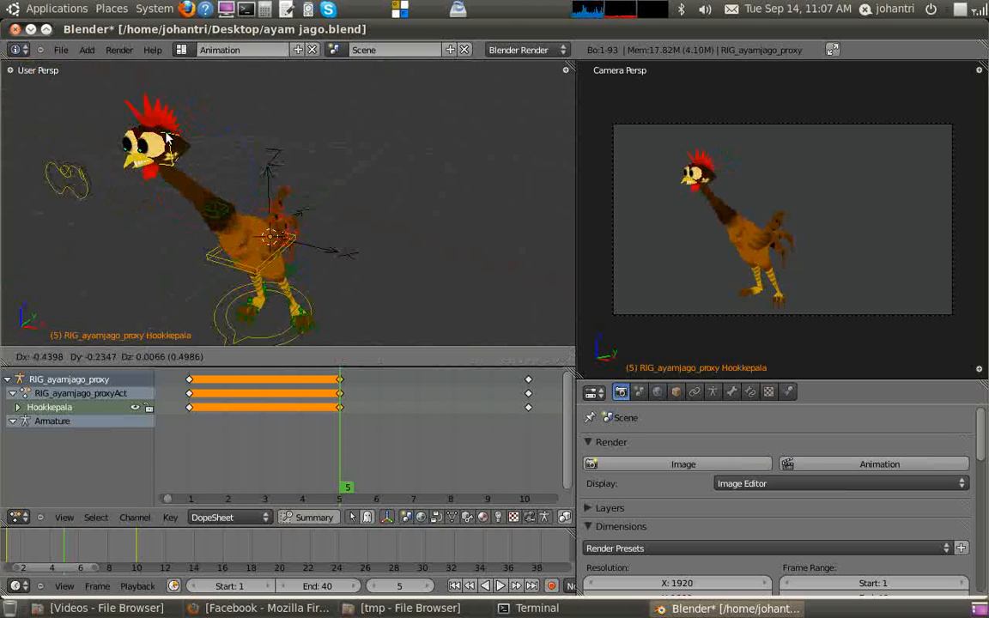
left_click(241, 276)
Rotate the head control so the beak lifts, and move the Bodi control slightly further forward and up to stretch the lean.
left_click_drag(194, 172, 90, 156)
left_click_drag(152, 153, 213, 203)
right_click(260, 265)
key("g")
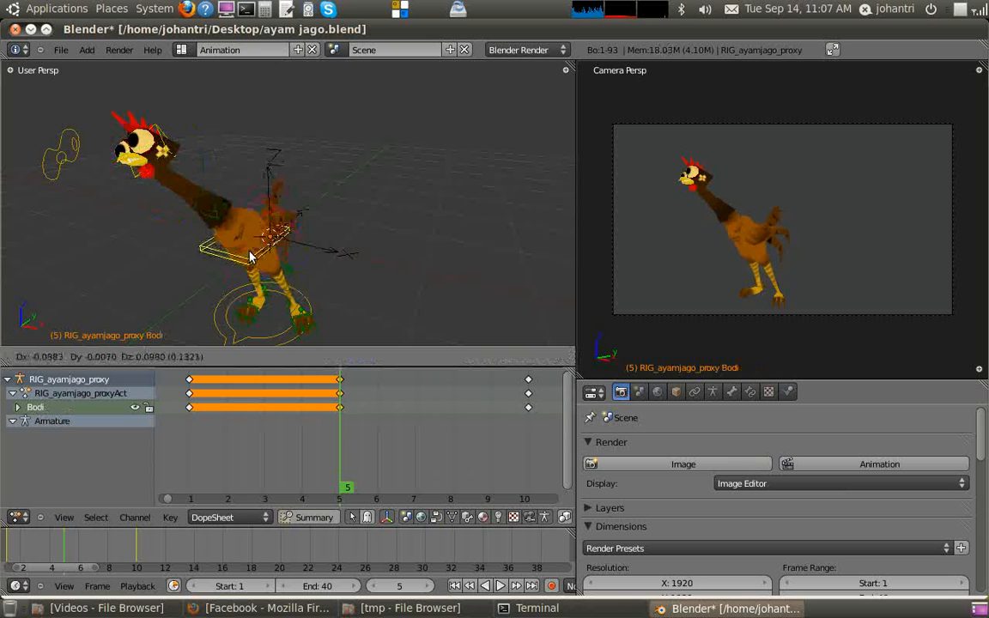
left_click(247, 267)
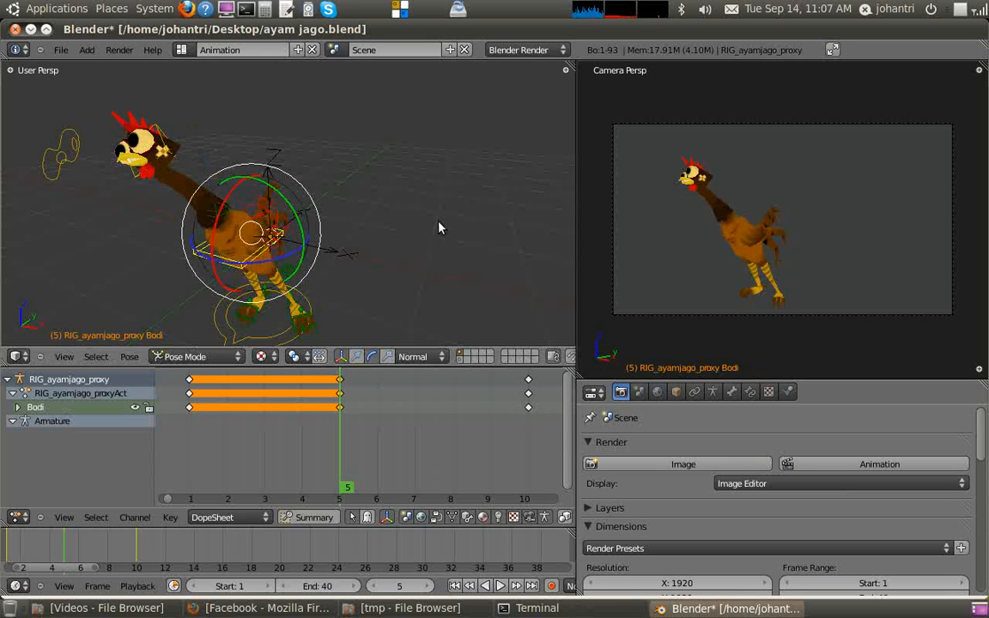
Select all pose controls and insert a LocRotScale keyframe for the leaning pose at frame 5.
key("a")
key("a")
key("i")
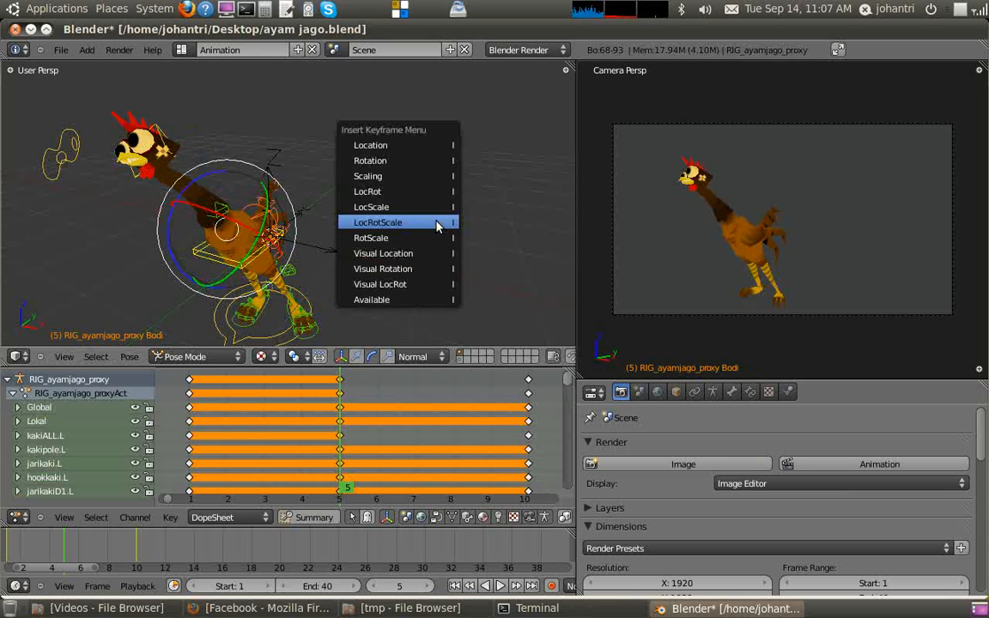
left_click(437, 221)
Play the animation from frame 1 to check the turn with the leaning pose at frame 5.
left_click(189, 392)
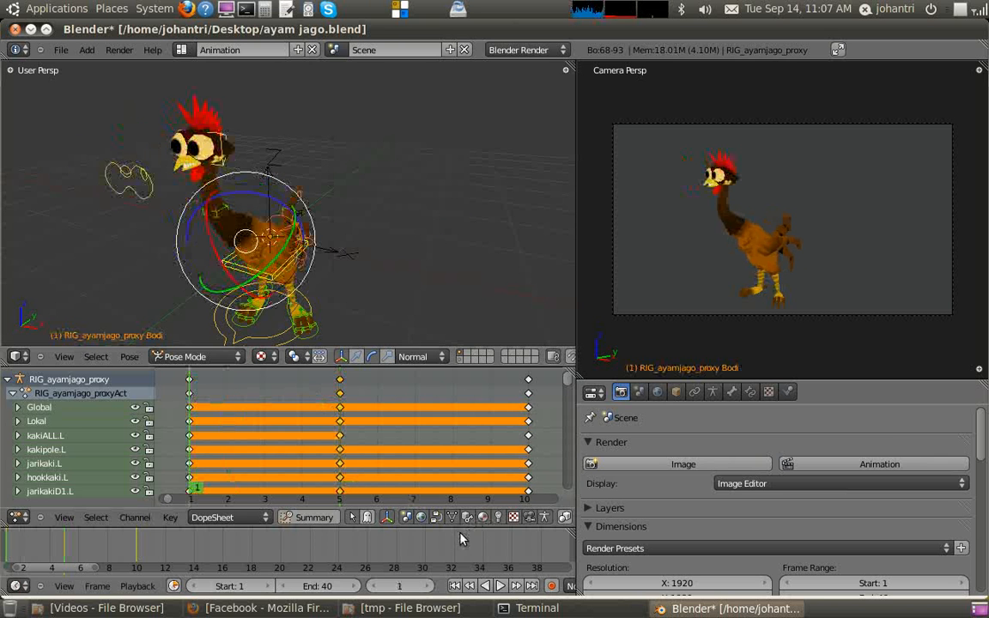
left_click(504, 587)
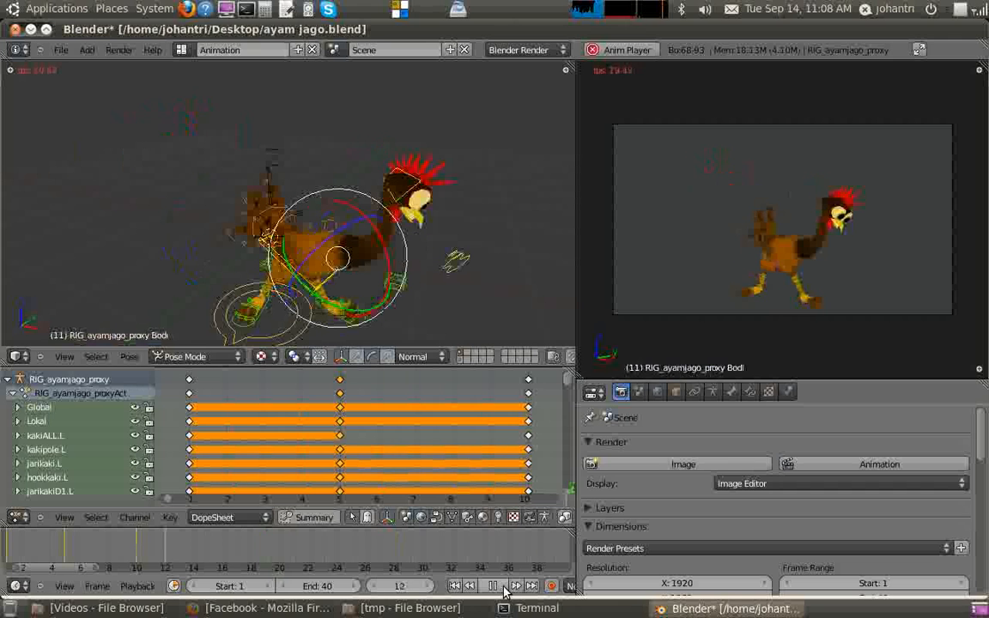
left_click(505, 587)
Set the animation's end frame to 20 and play the shortened range.
left_click_drag(267, 551, 281, 552)
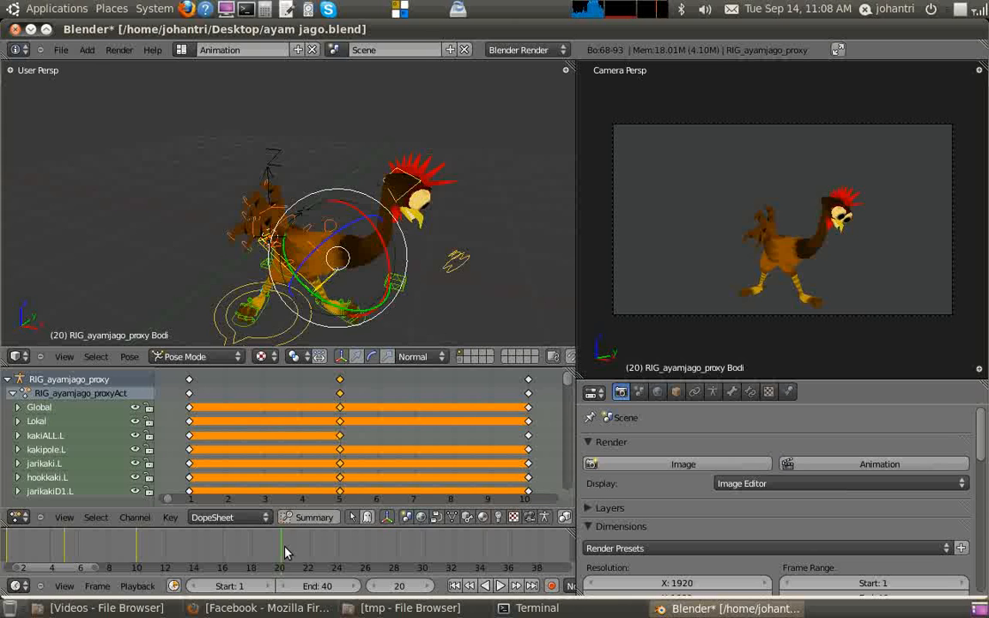
key("e")
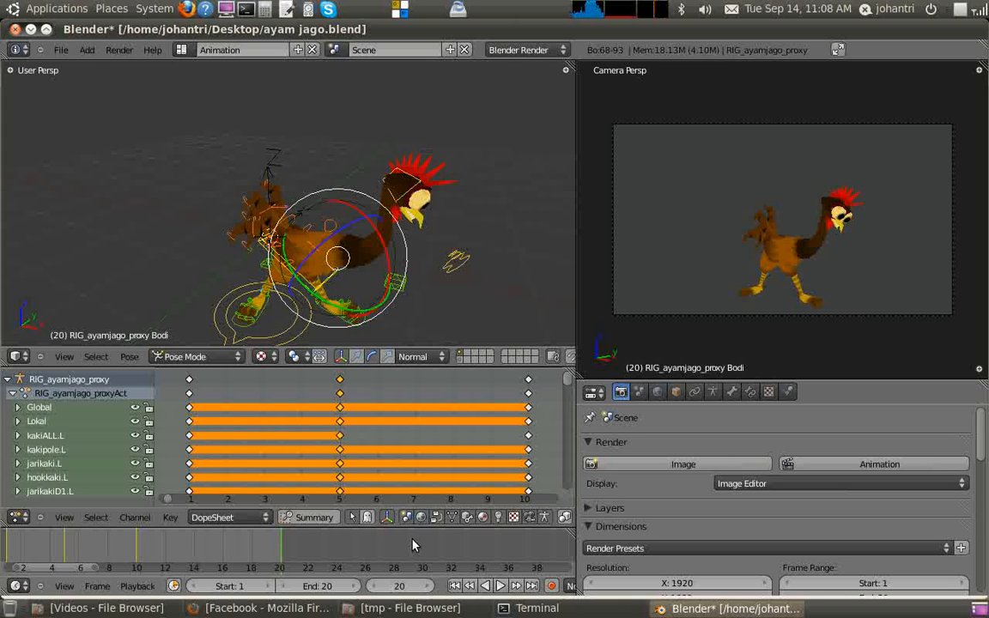
key("Home")
left_click(500, 586)
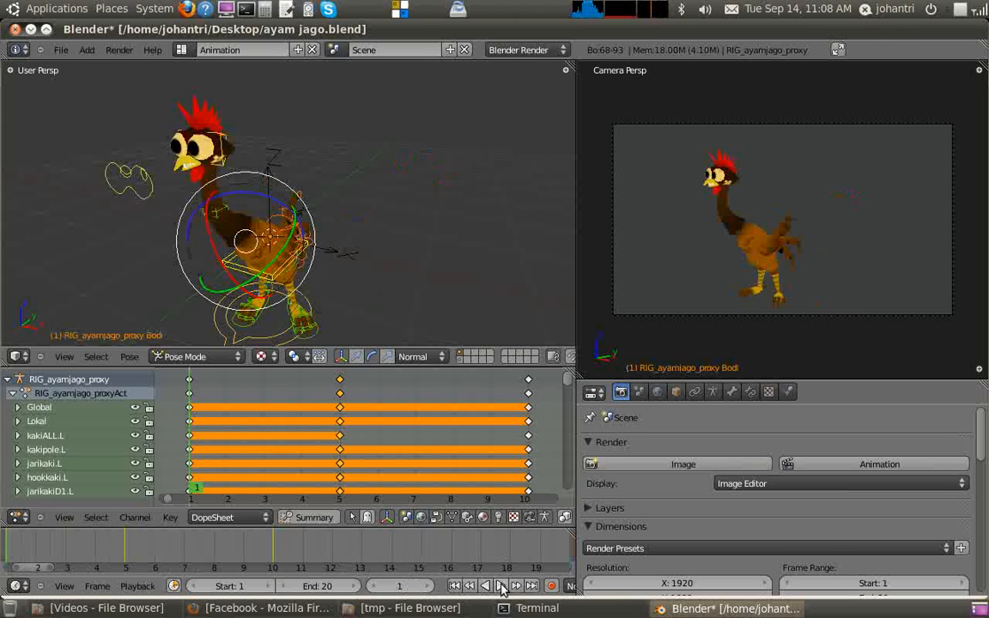
left_click(500, 586)
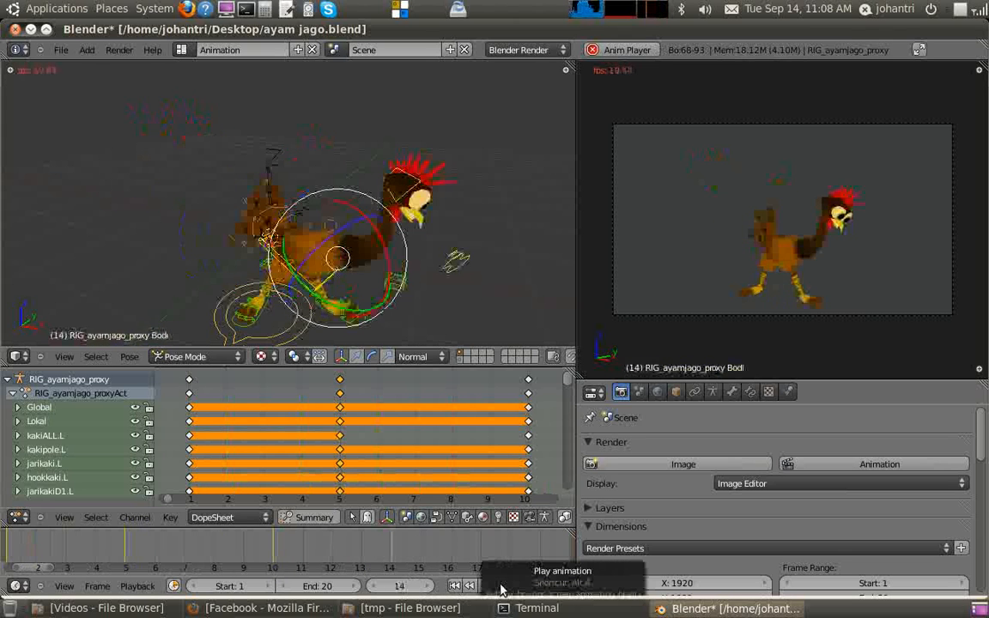
Stop the playback and set the animation's end frame to 30.
left_click(501, 589)
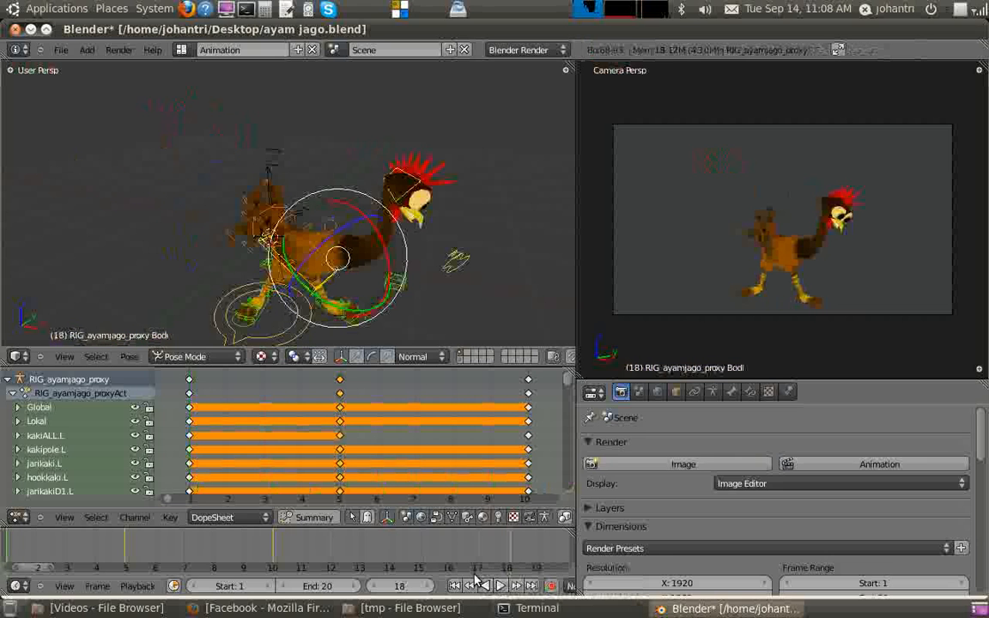
middle_click_drag(502, 550, 415, 549)
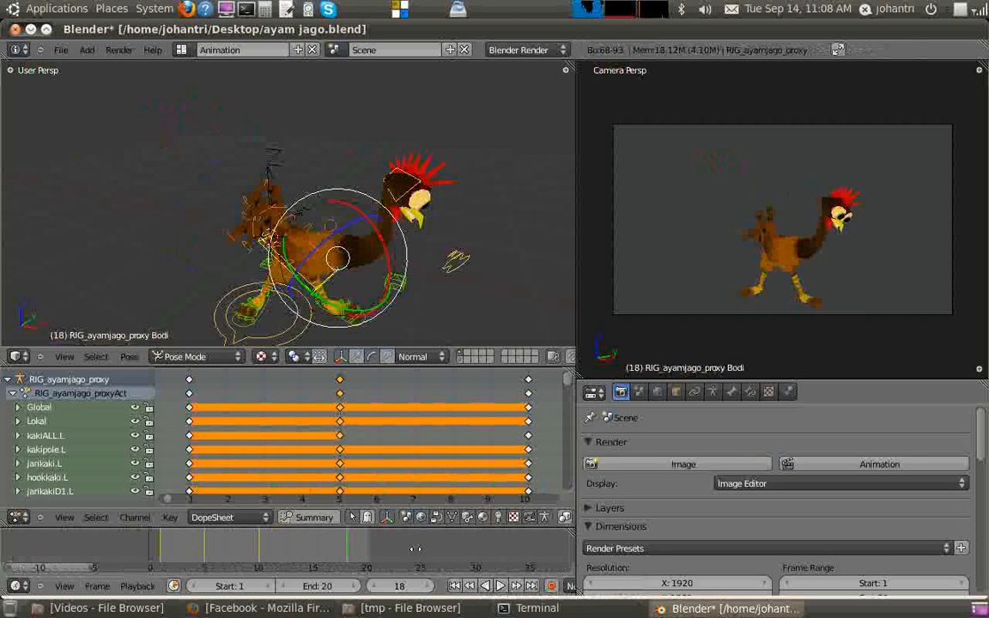
left_click(479, 552)
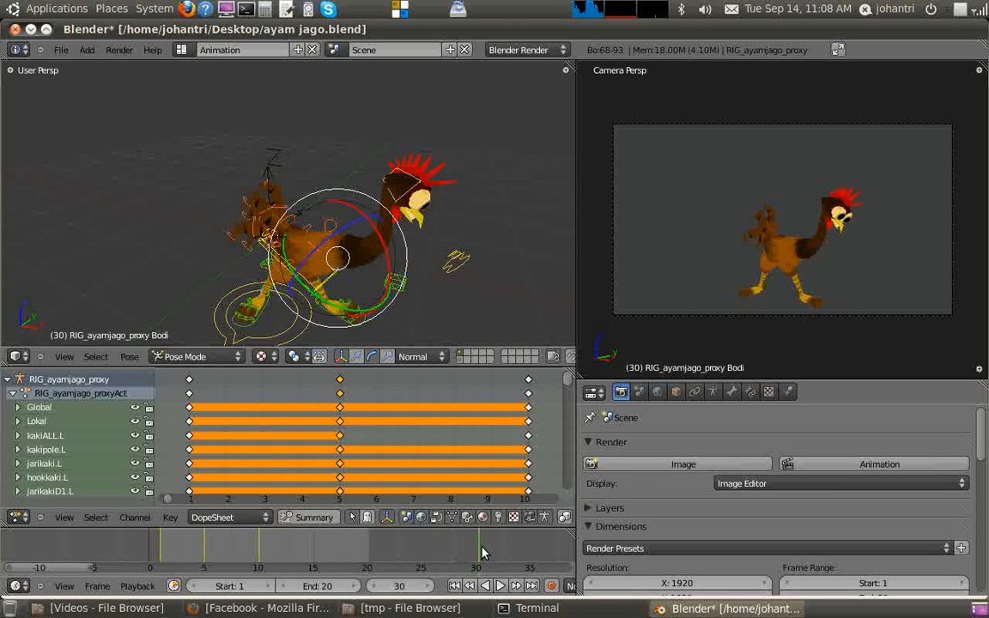
key("e")
Play the animation from frame 1 to check the turn over the extended 30-frame range.
left_click_drag(481, 552, 162, 546)
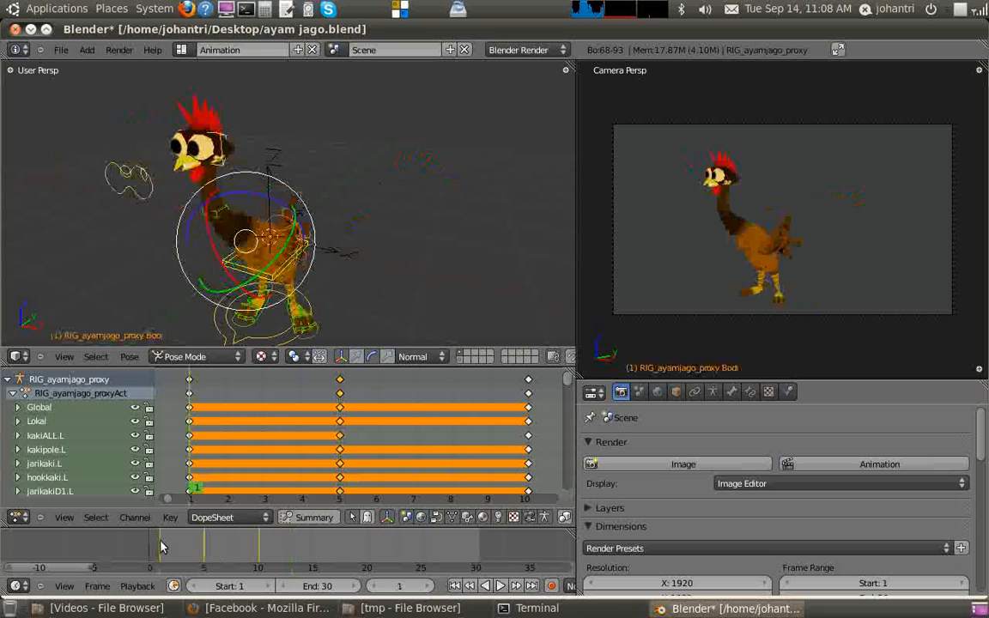
left_click(502, 588)
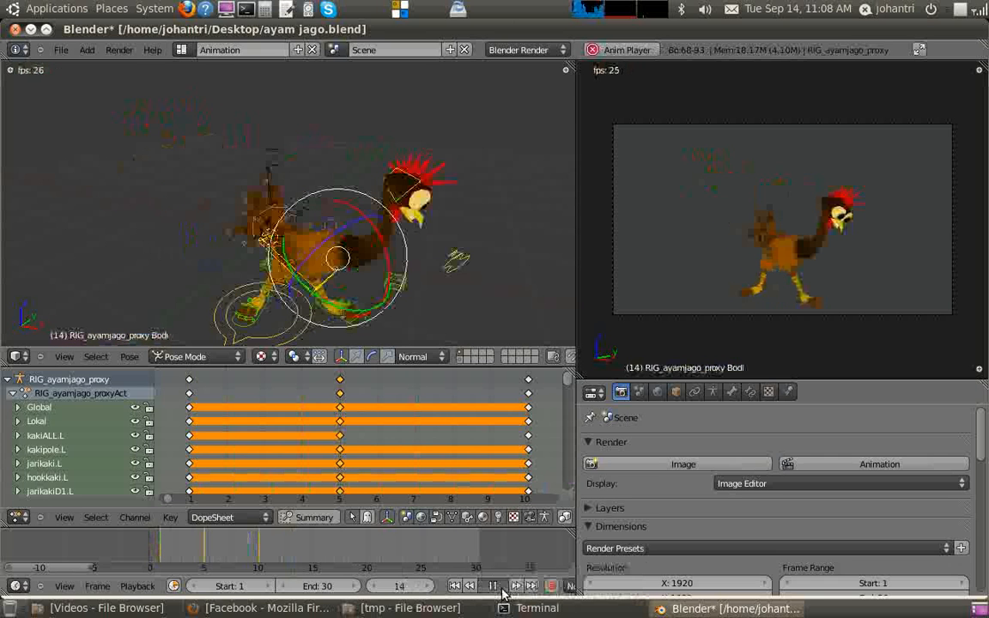
left_click(502, 587)
At frame 5, move the leherpole control down and out in front of the chest to bend the neck, and insert a keyframe for it.
mouse_move(450, 439)
middle_mouse_down("ctrl")
mouse_move(459, 444)
mouse_move(448, 440)
middle_mouse_up("ctrl")
left_click_drag(340, 386, 429, 408)
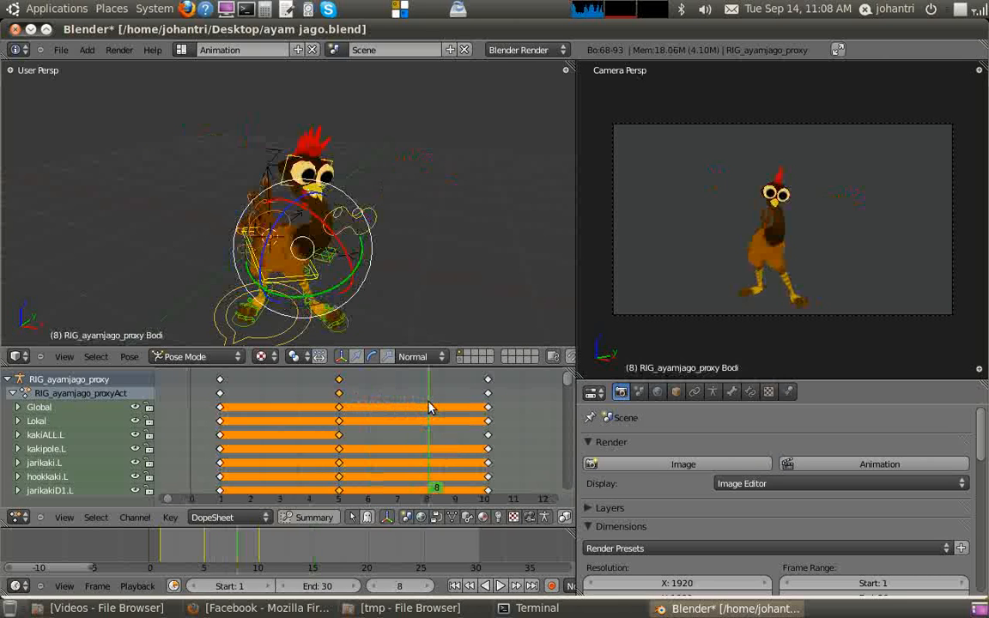
left_click_drag(329, 396, 348, 405)
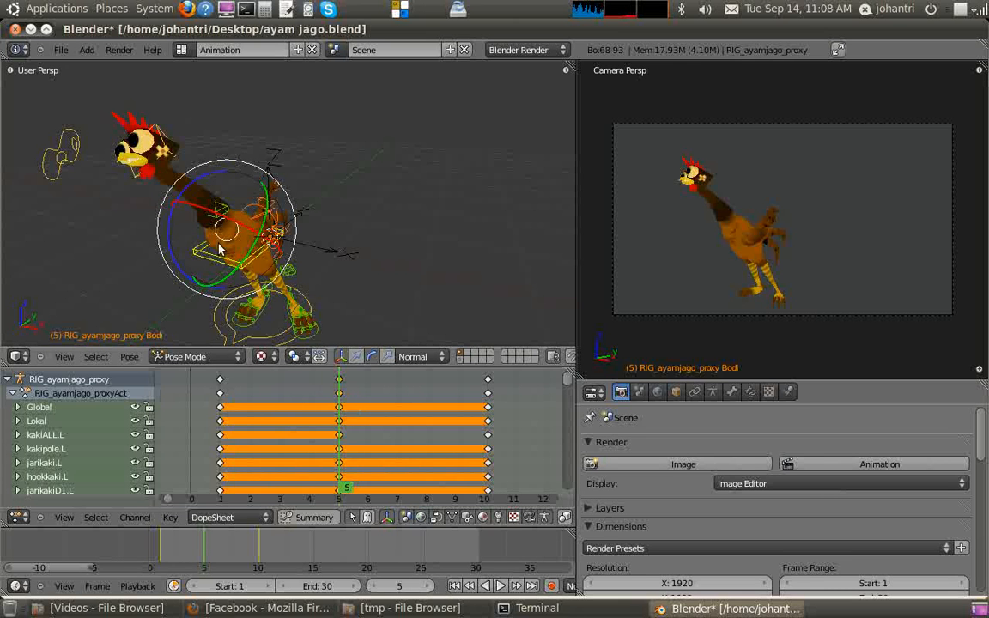
right_click(198, 225)
key("g")
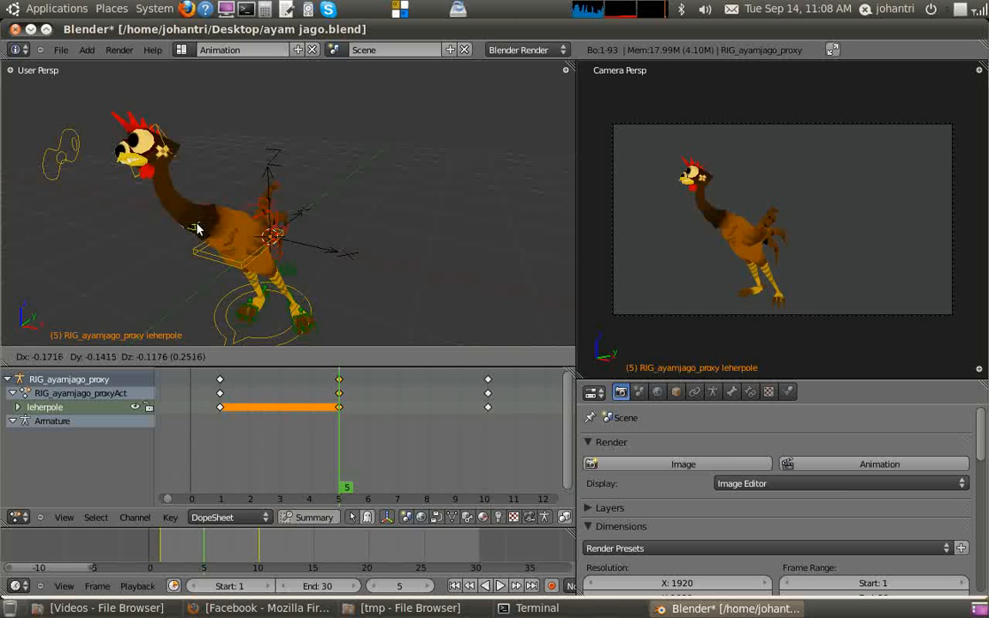
left_click(196, 229)
middle_click_drag(197, 228, 181, 214)
key("g")
left_click(154, 243)
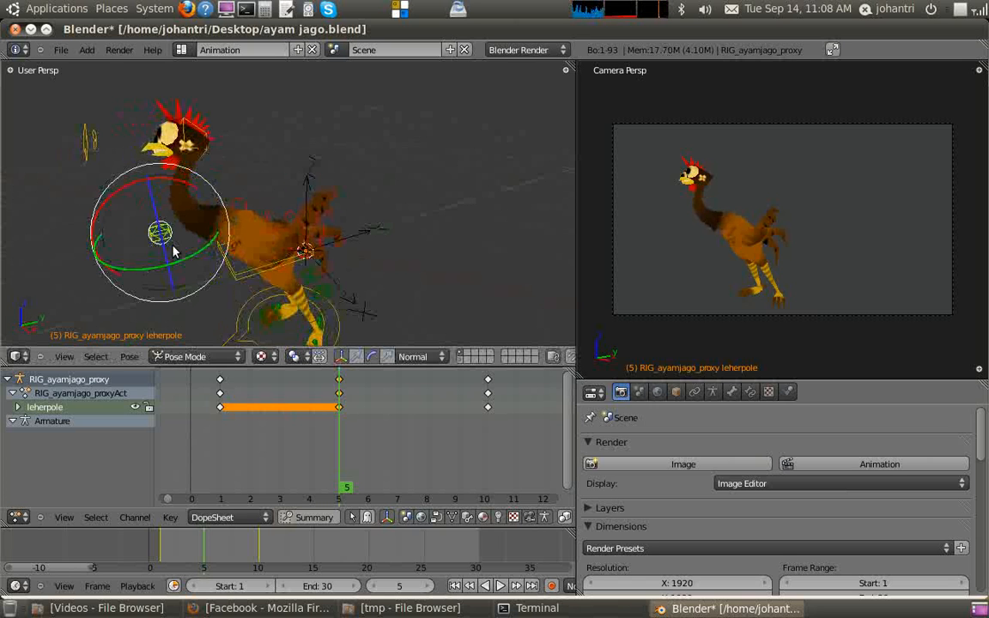
key("i")
left_click(201, 261)
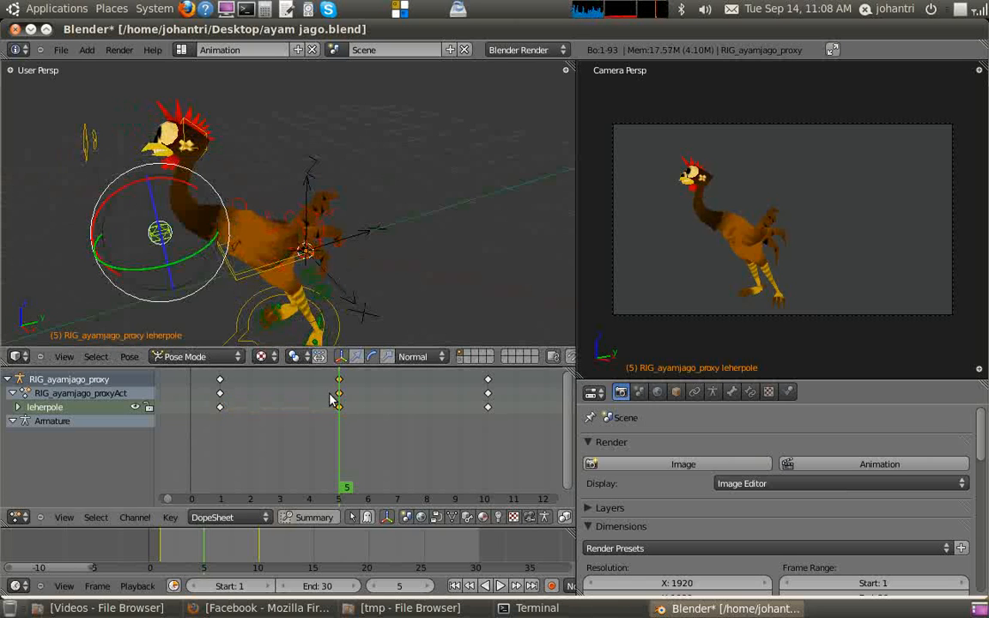
Try lowering the Bodi control at frame 8 to make the rooster crouch mid-turn.
left_click_drag(196, 385, 424, 470)
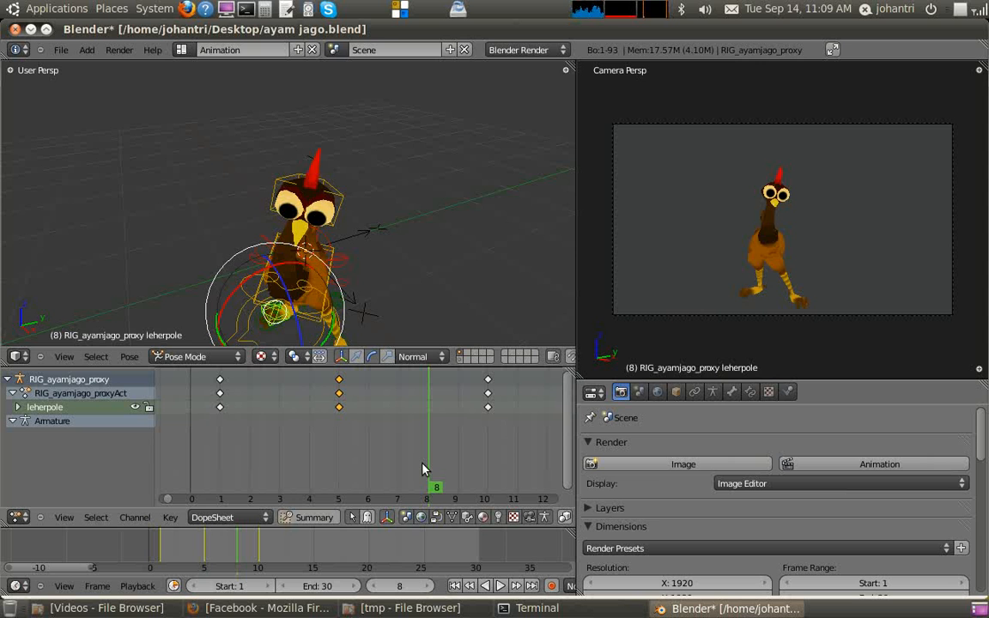
middle_click_drag(329, 275, 353, 261)
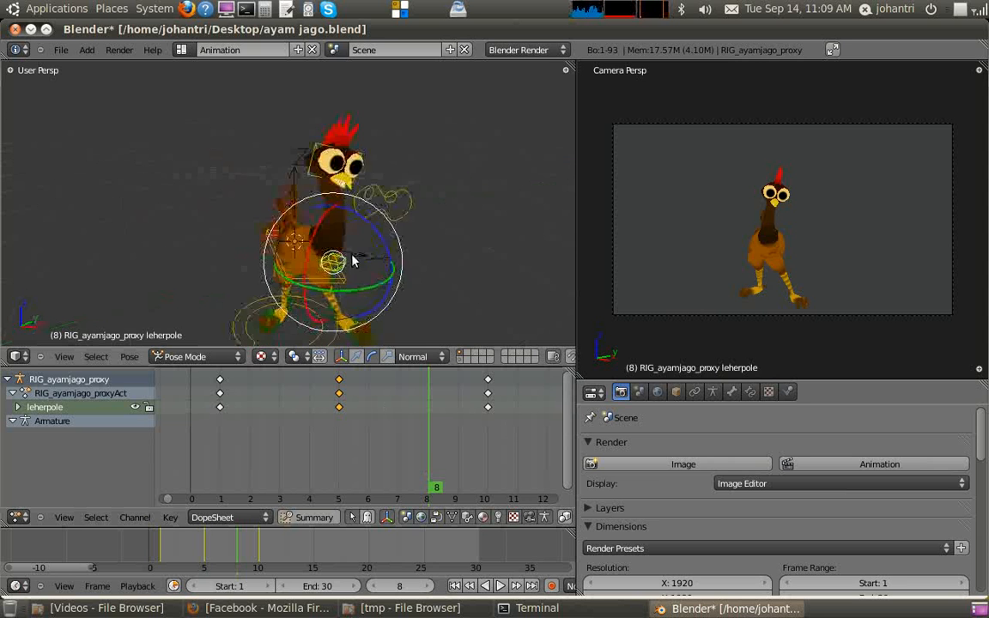
right_click(294, 247)
key("g")
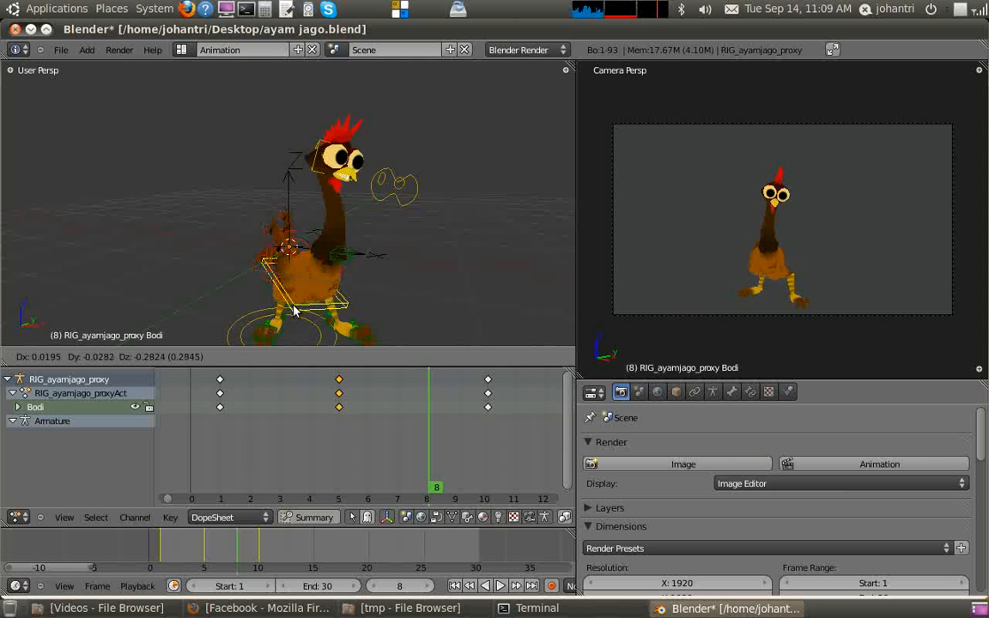
left_click(296, 305)
left_click(371, 432)
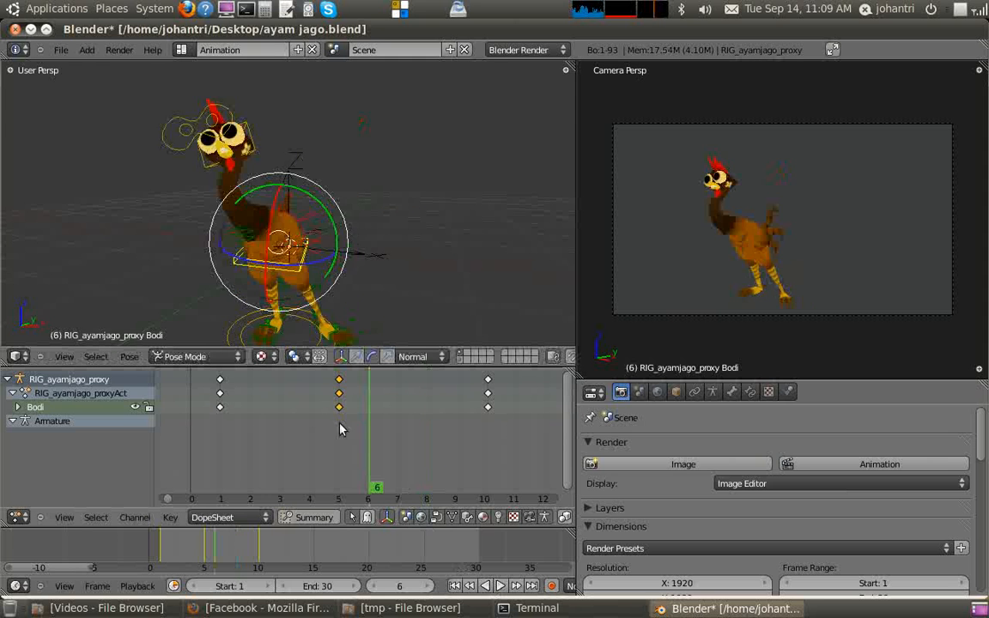
Return to frame 8 and lower the Bodi control so the body crouches.
left_click_drag(371, 432, 432, 445)
key("g")
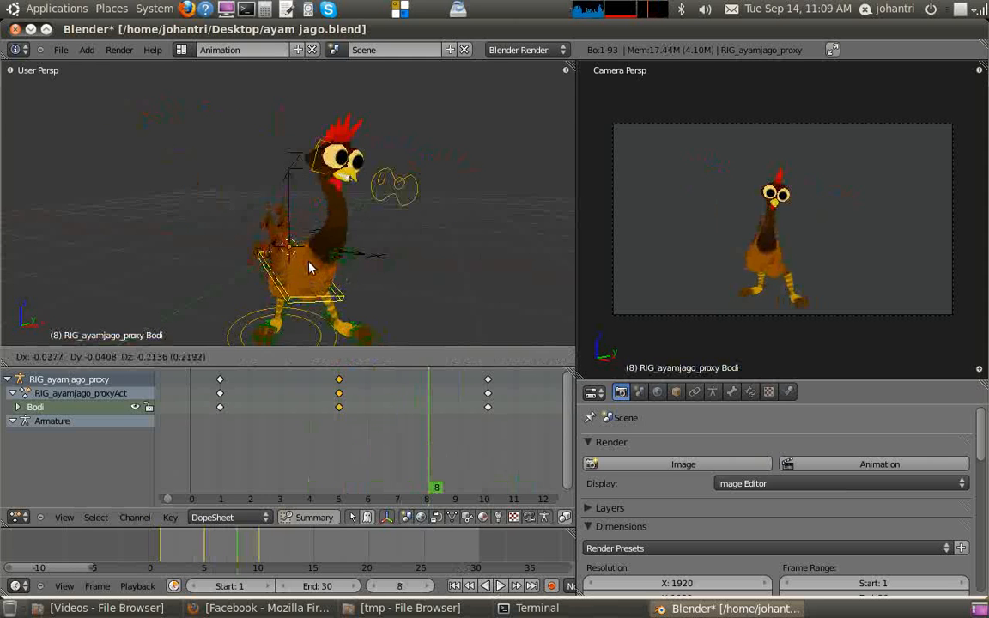
left_click(316, 268)
Move the Hookkepala head control down and forward of the body, and adjust its rotation.
right_click(322, 168)
key("g")
left_click(326, 203)
middle_click_drag(326, 203, 210, 241)
key("g")
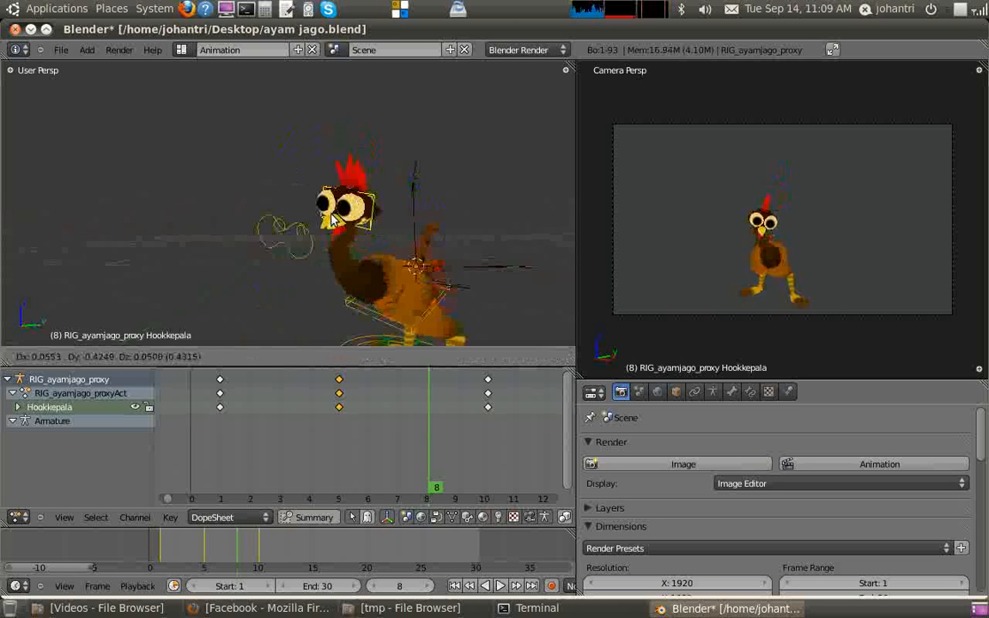
left_click(316, 236)
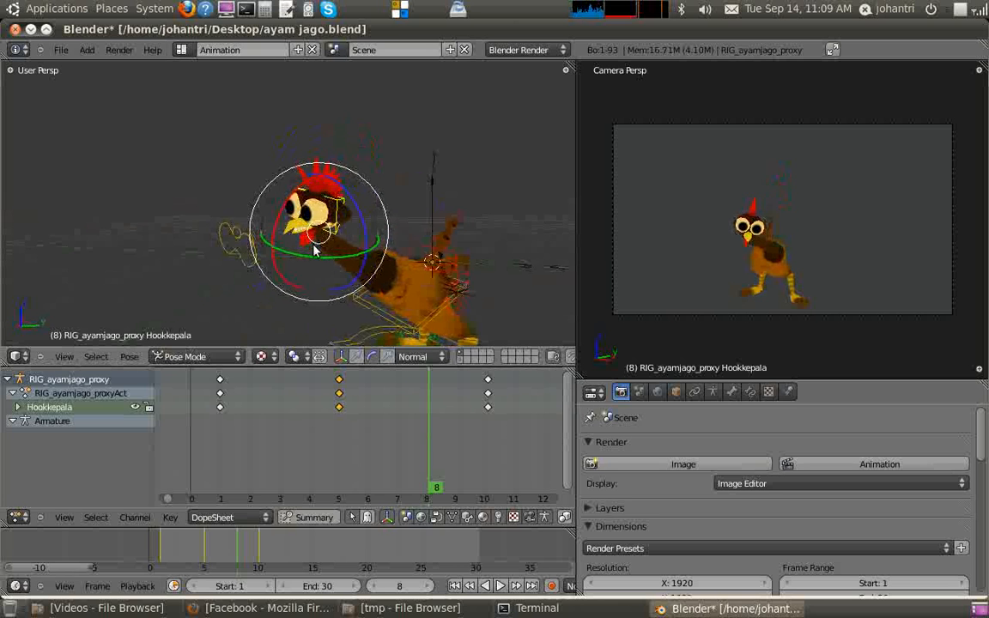
left_click_drag(363, 218, 350, 201)
middle_click_drag(360, 216, 342, 236)
Lower the leherpole control to curve the neck, and swing the Hookkepala control low toward the side the rooster turns to.
right_click(359, 259)
key("g")
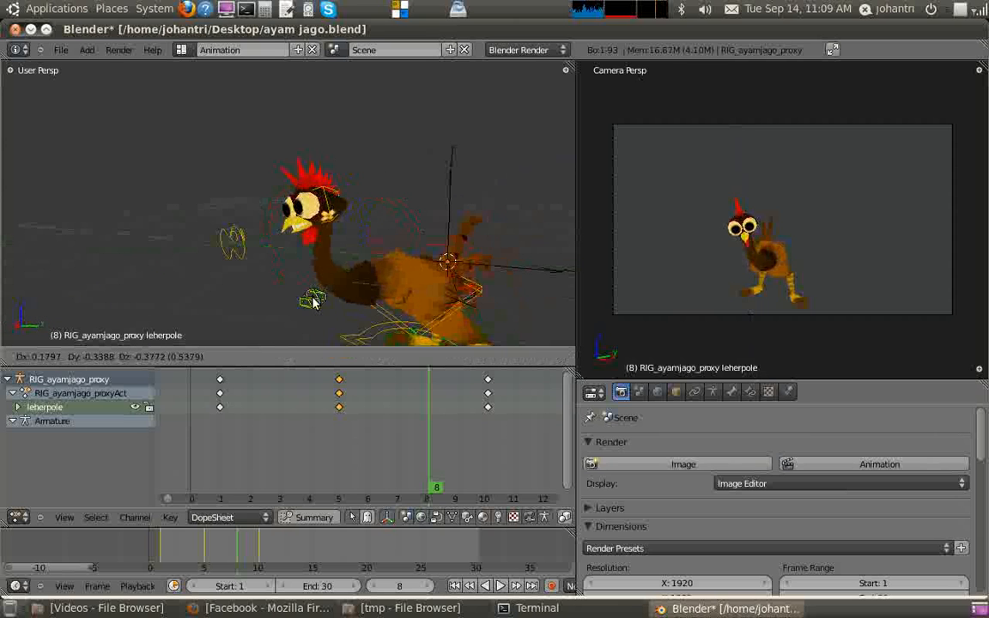
left_click(318, 309)
middle_click_drag(380, 296, 369, 260)
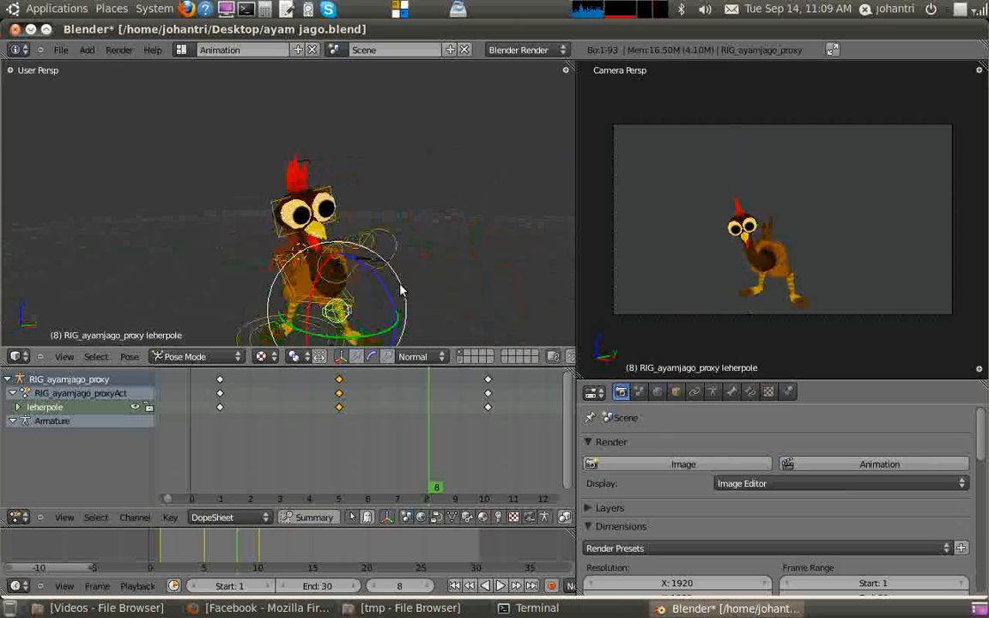
right_click(347, 198)
key("g")
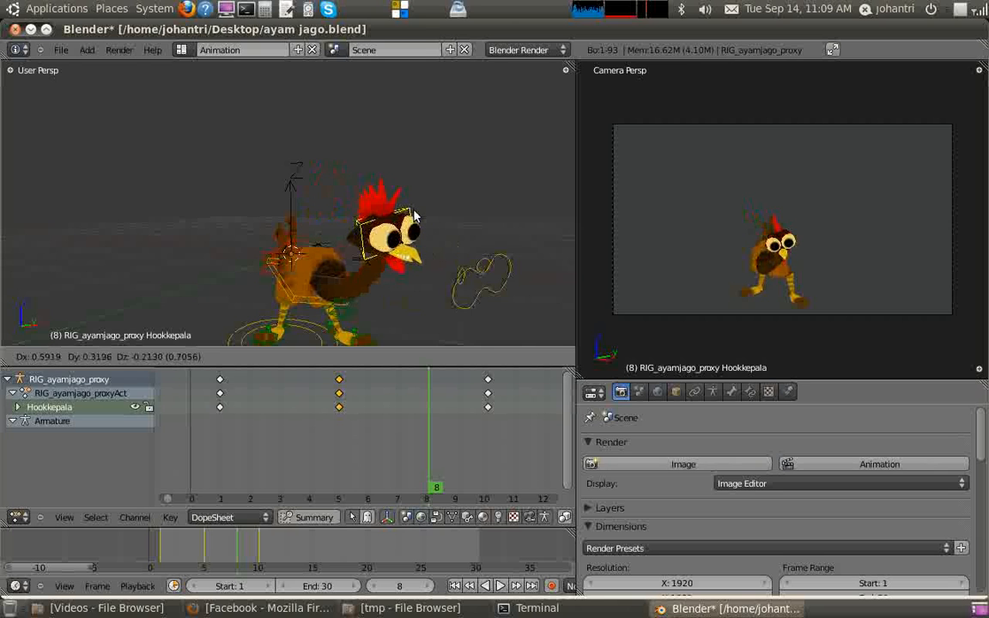
left_click(413, 220)
Nudge the Bodi control slightly back, and move the leherpole control forward and down below the neck.
right_click(348, 311)
key("g")
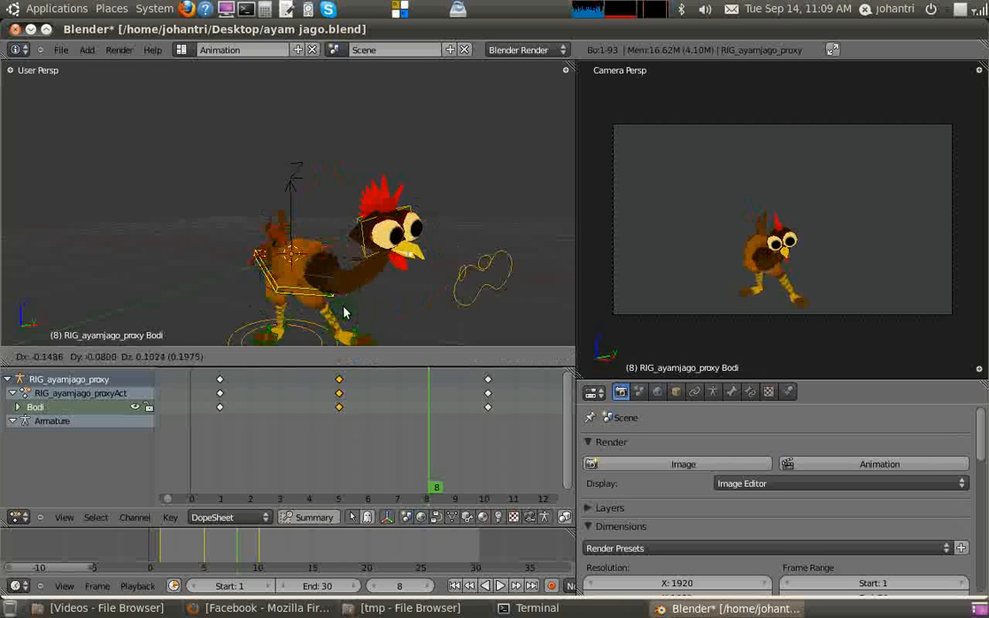
left_click(353, 312)
right_click(346, 314)
key("g")
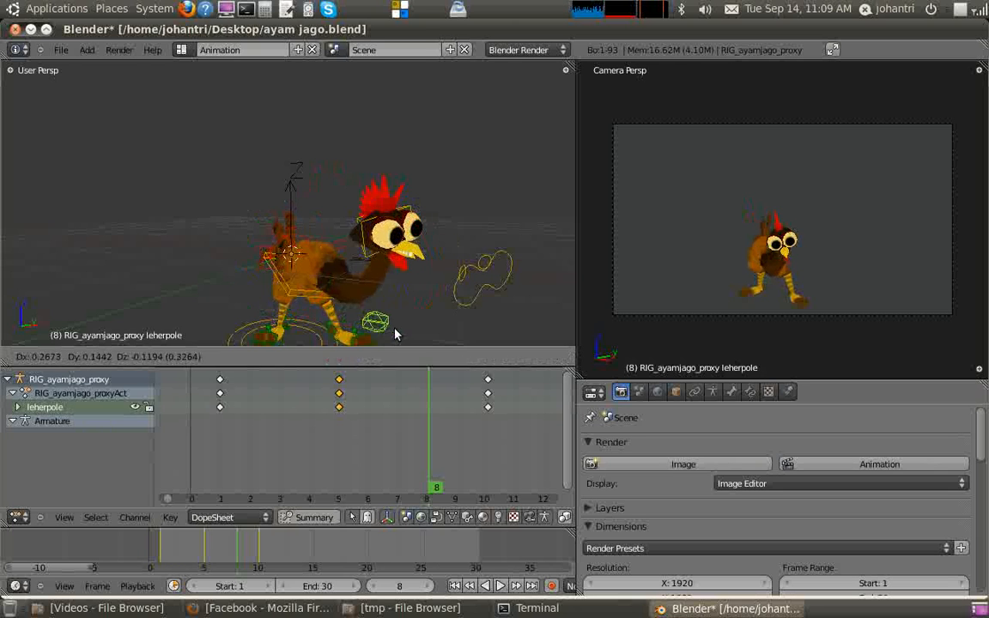
left_click(401, 326)
Rotate the Hookkepala head control so the beak points down toward the ground.
right_click(400, 217)
key("r")
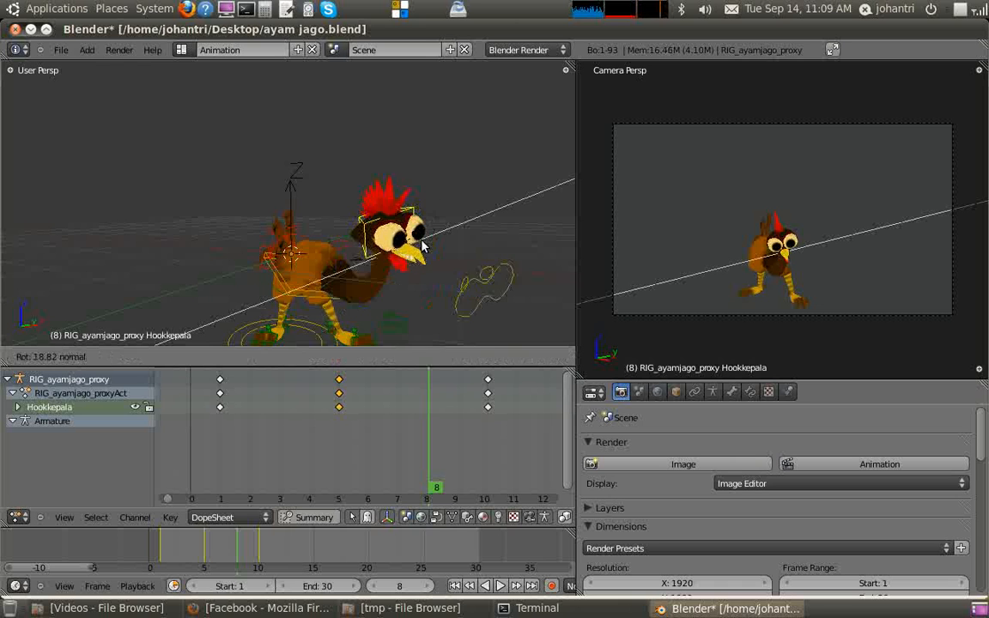
left_click(393, 241)
left_click_drag(392, 240, 441, 251)
left_click(422, 225)
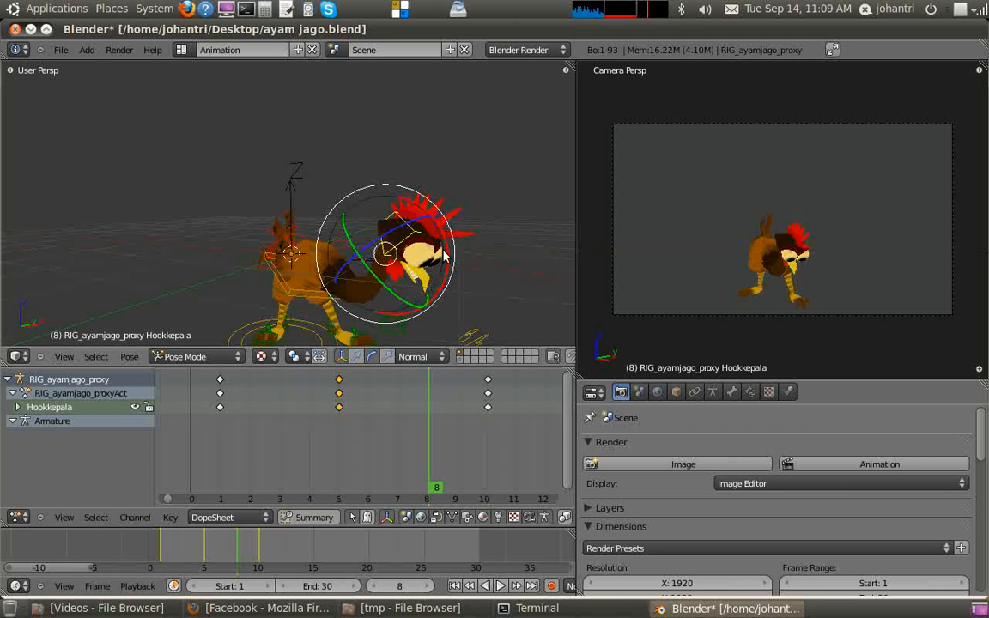
Select all pose controls and insert a LocRotScale keyframe for the crouching pose at frame 8.
key("a")
key("a")
key("i")
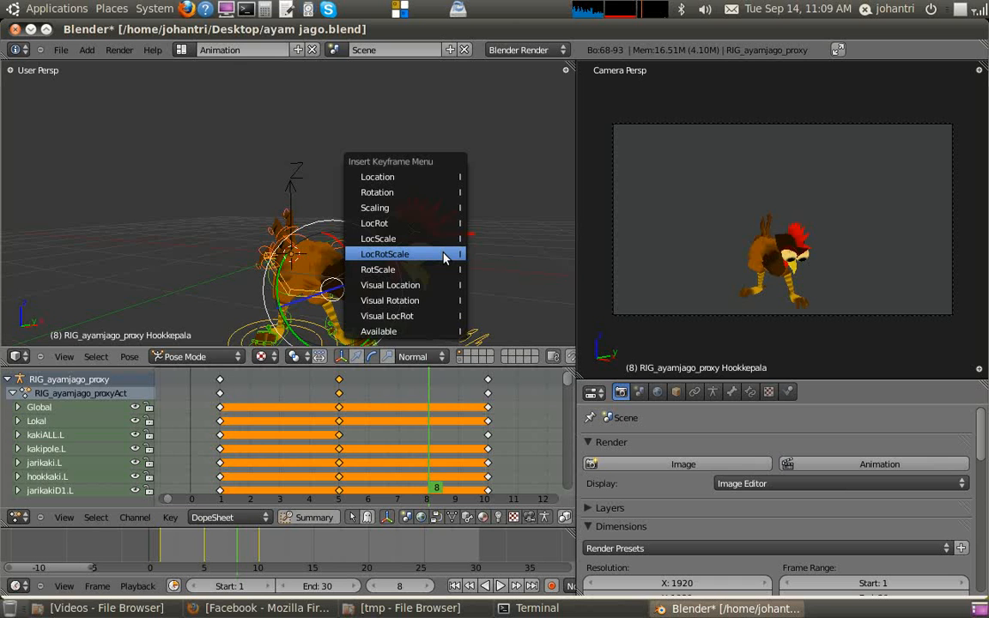
left_click(444, 255)
Play the turn from frame 1 and scrub to frames 14 and 12 to review the motion around the crouching pose.
key("shift+Left")
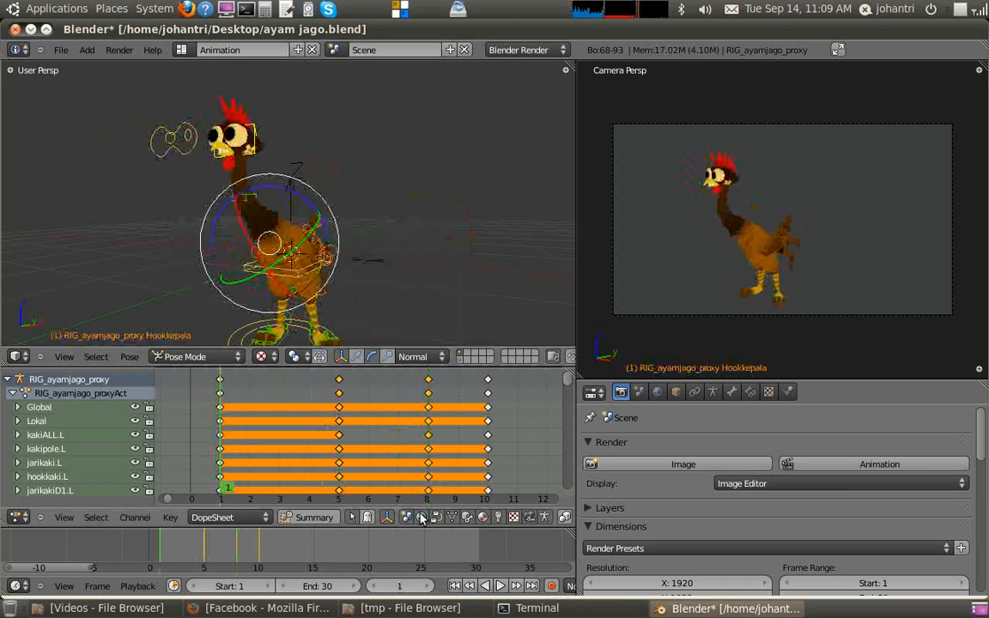
left_click(501, 586)
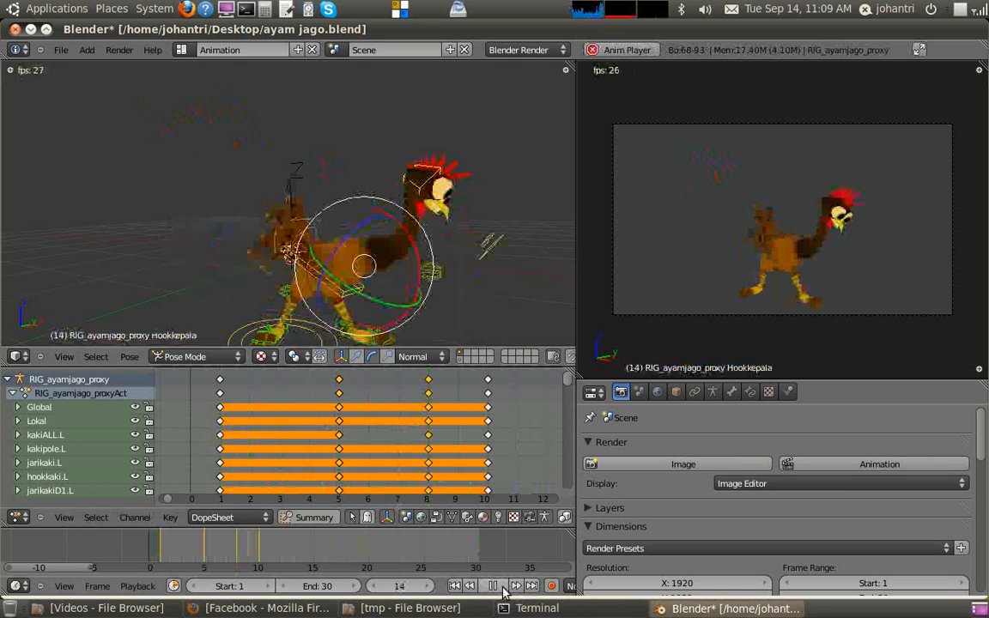
left_click(503, 588)
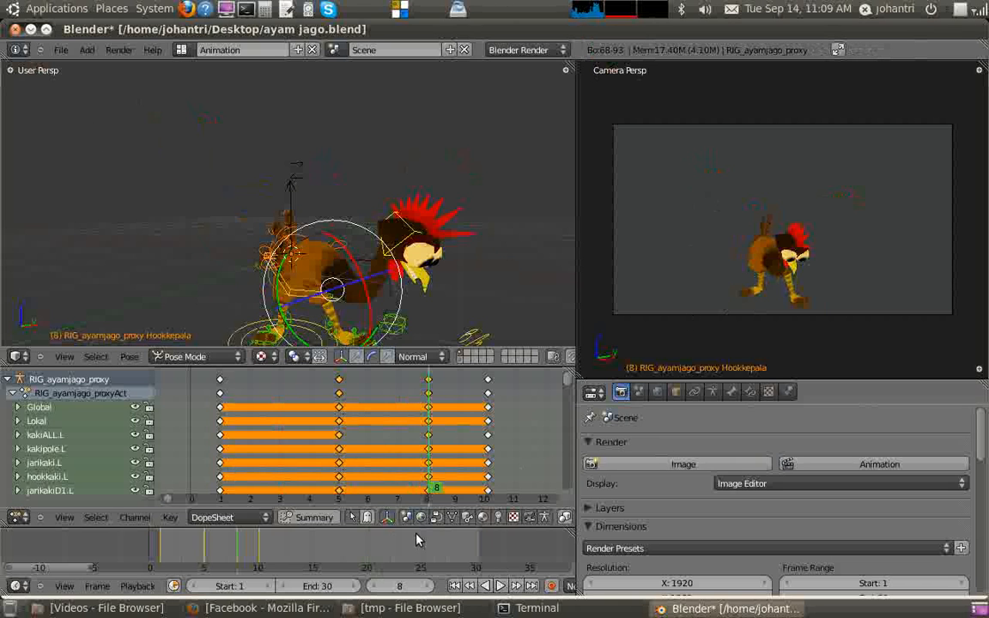
left_click_drag(214, 542, 307, 566)
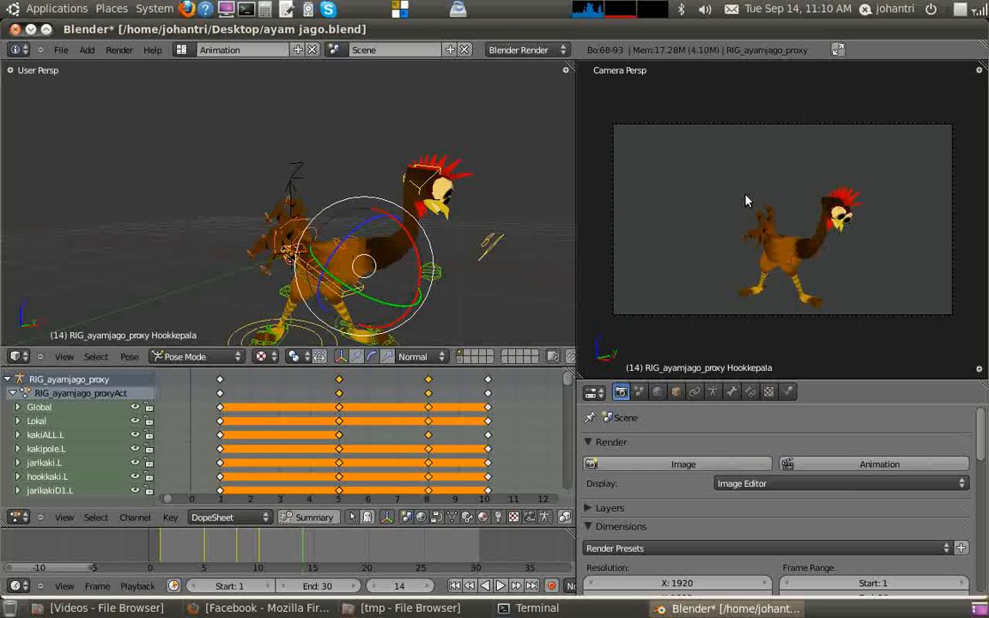
left_click_drag(430, 451, 541, 457)
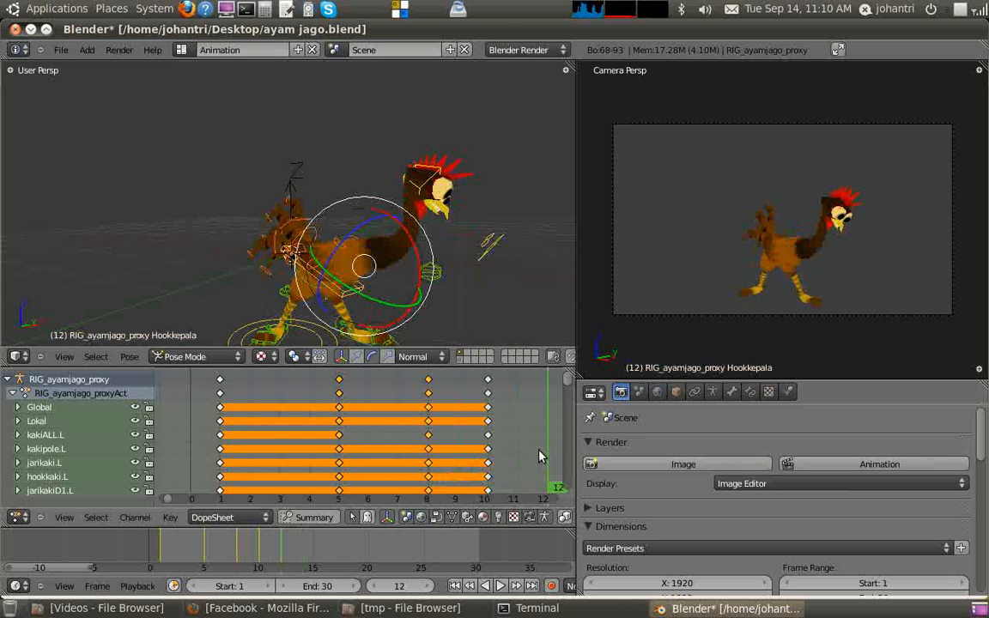
scroll(446, 448, "down", 5)
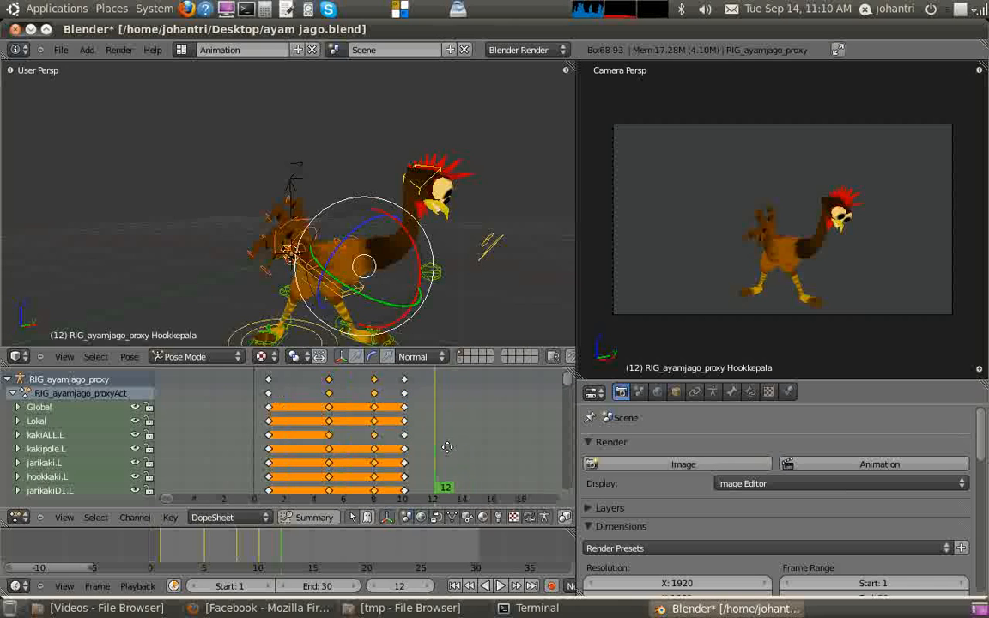
Replay the turn twice from frame 1 and scrub from the frame 8 crouch through to frame 14.
left_click(454, 586)
left_click(501, 586)
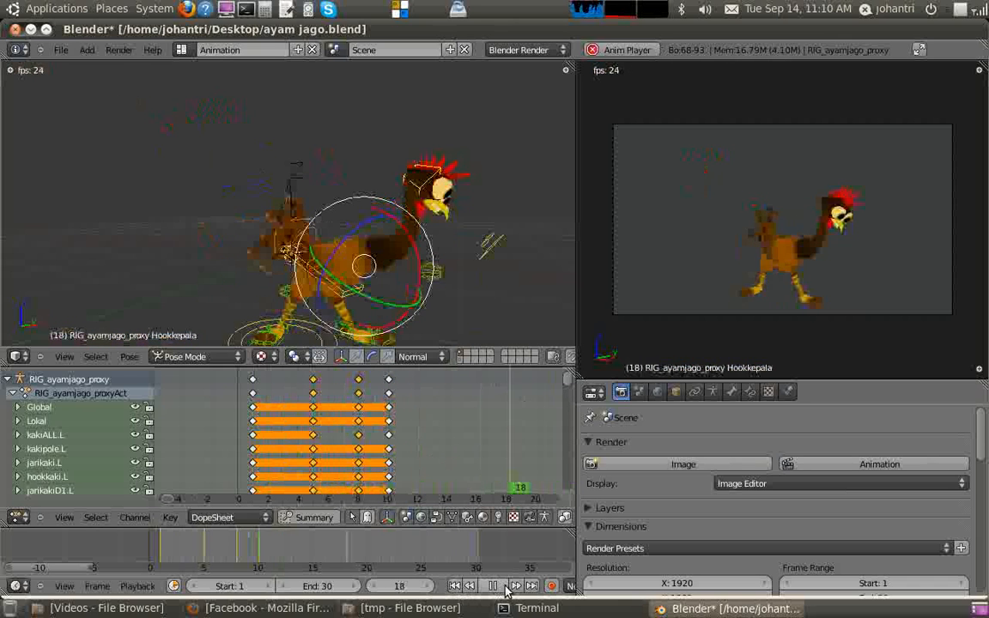
key("Escape")
left_click_drag(381, 441, 253, 447)
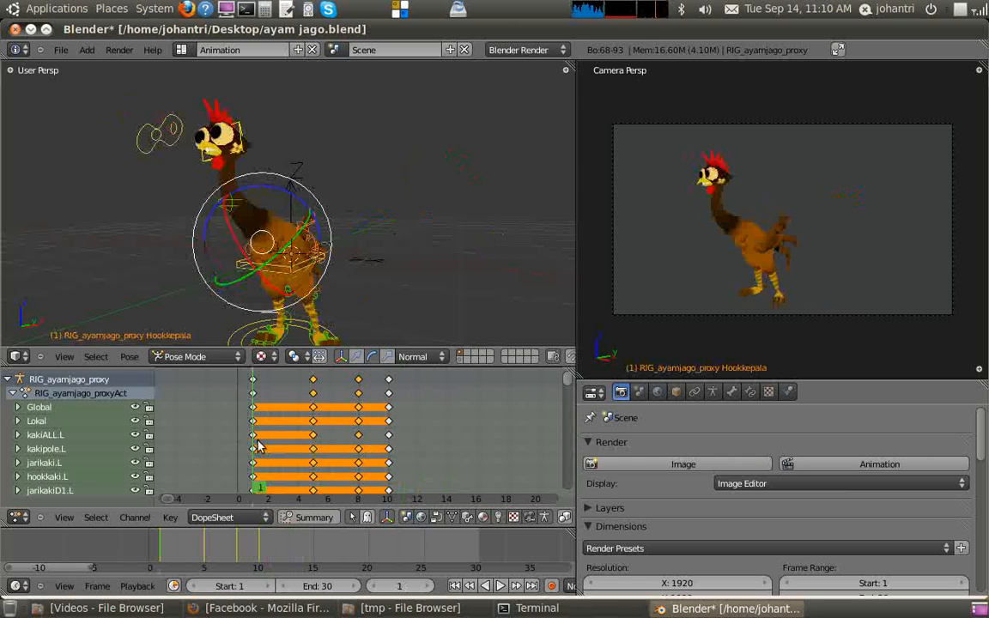
left_click(505, 589)
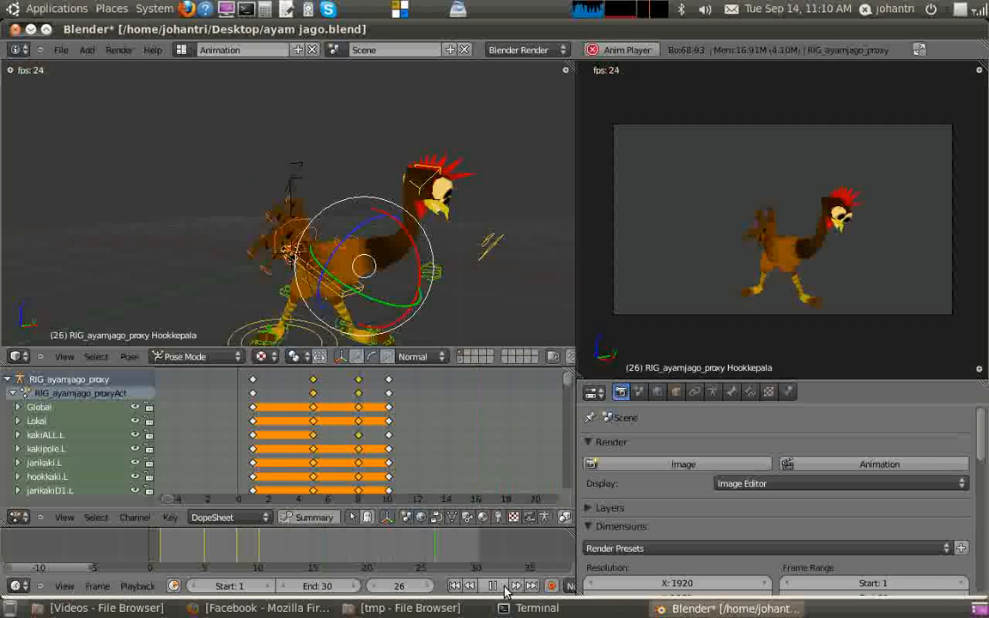
left_click(504, 589)
left_click_drag(399, 449, 457, 462)
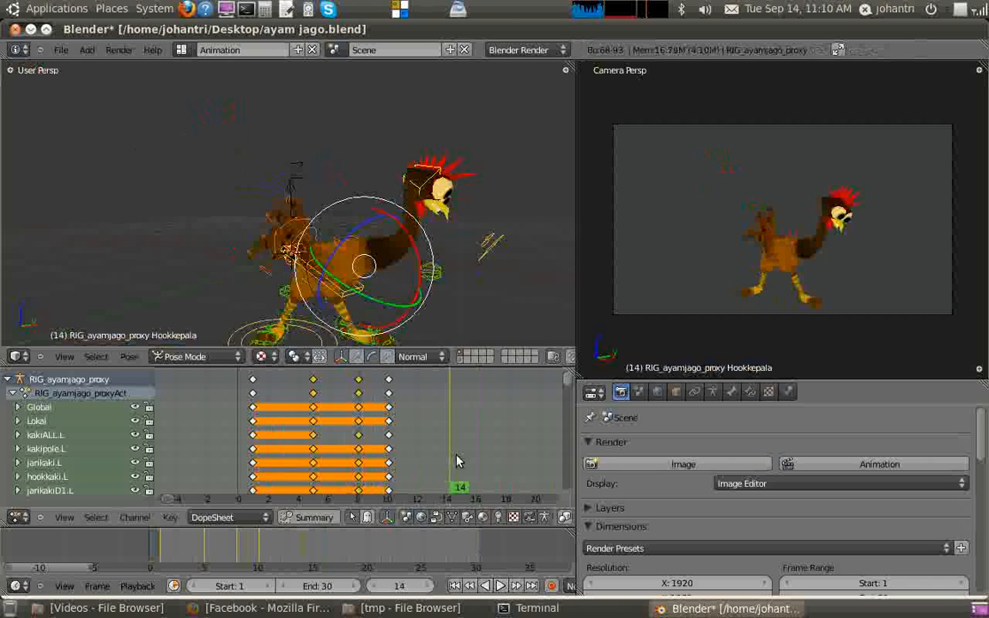
left_click_drag(365, 448, 457, 453)
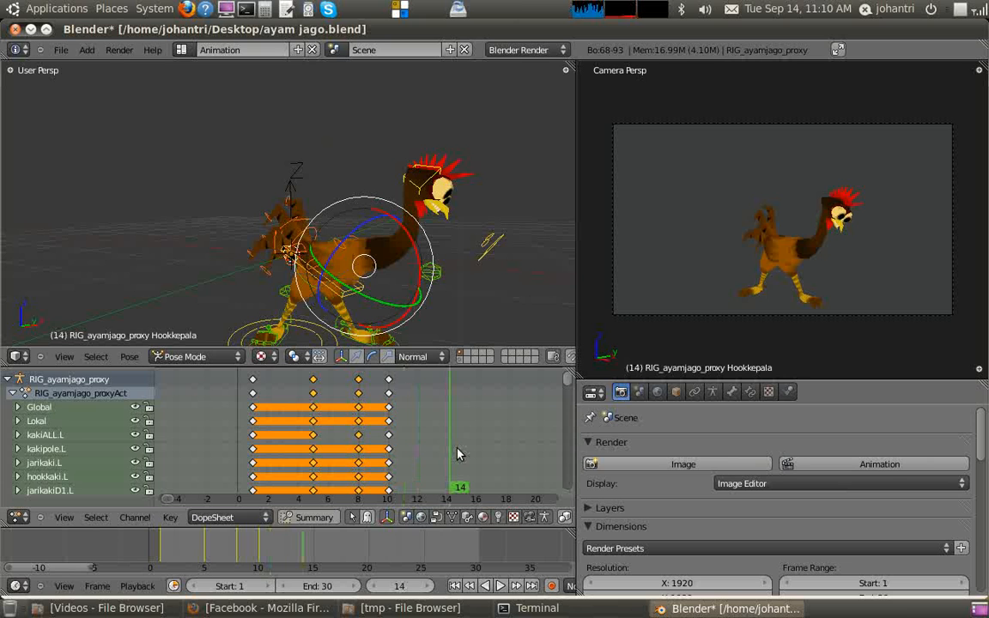